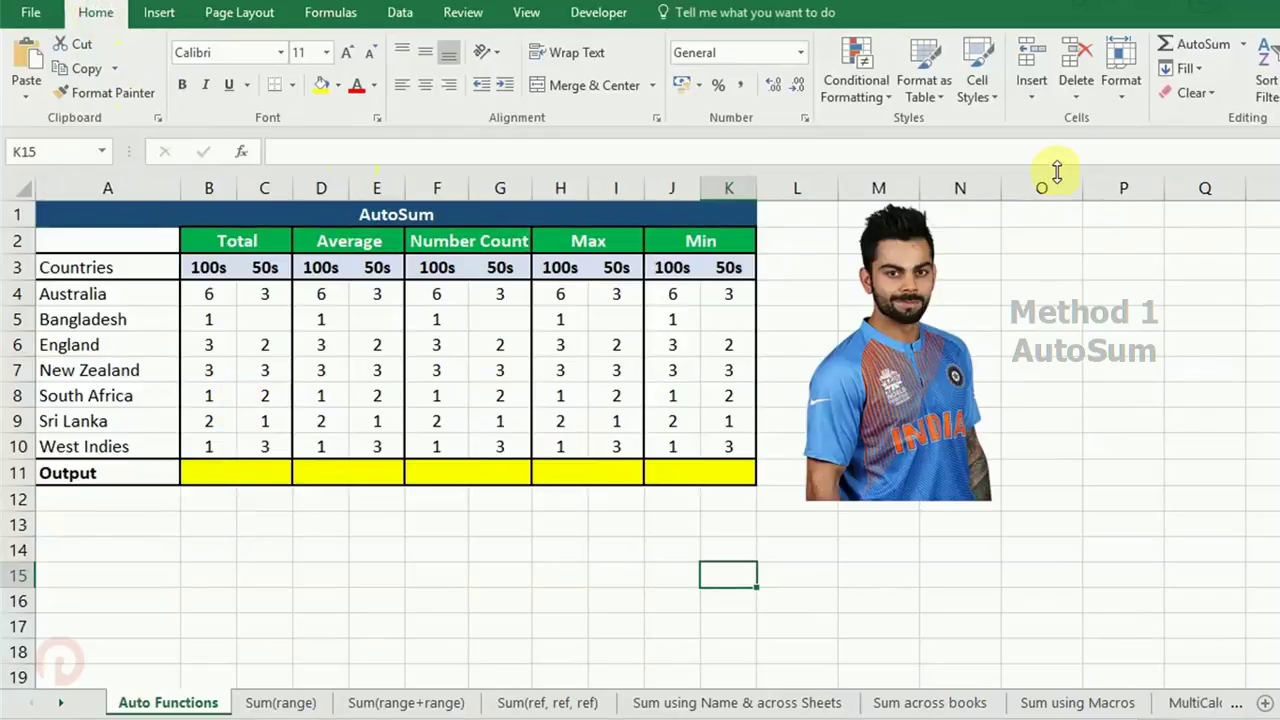
Step: Fill the Output row with sums of the Total columns and averages of the Average columns
click(1246, 50)
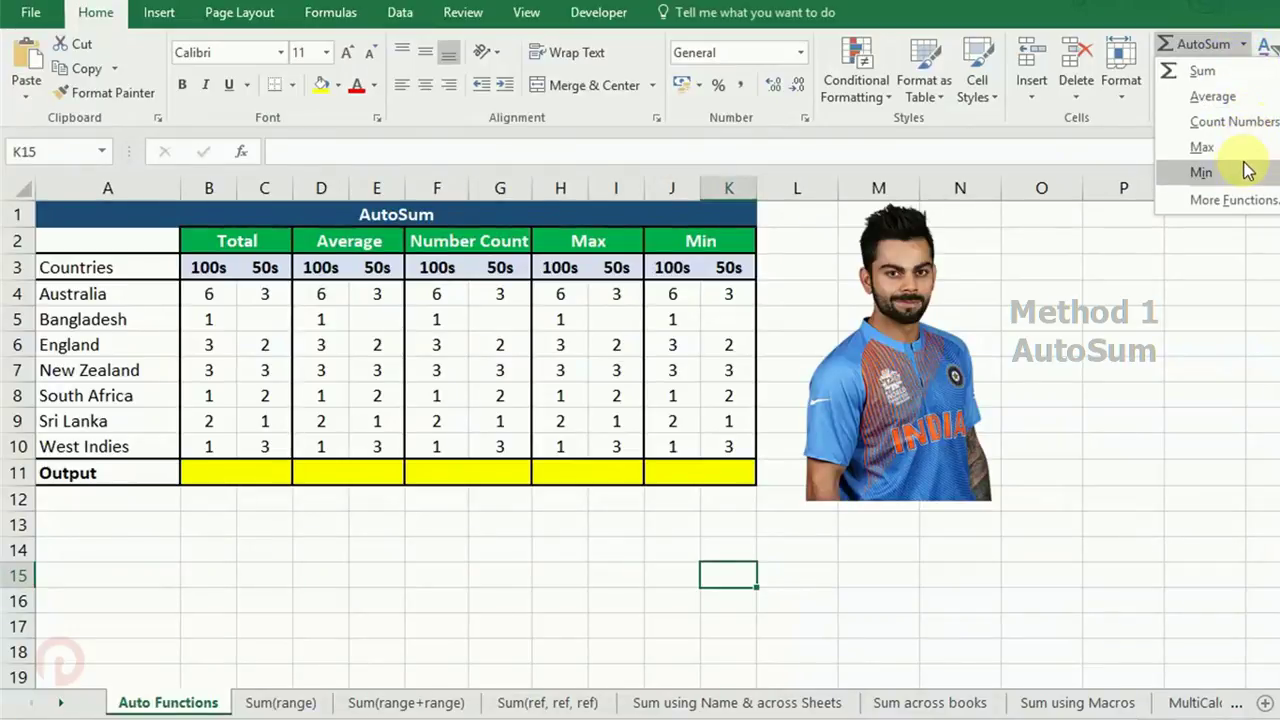
click(251, 480)
drag(229, 474, 276, 298)
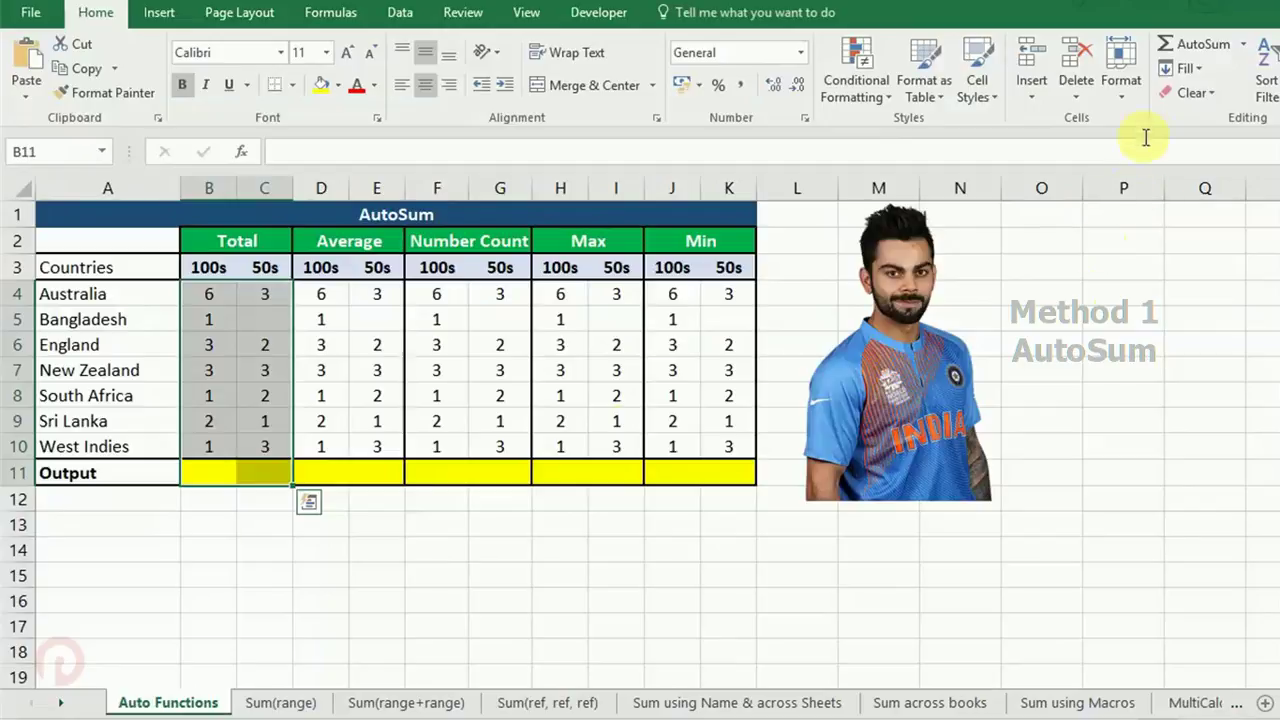
click(1247, 46)
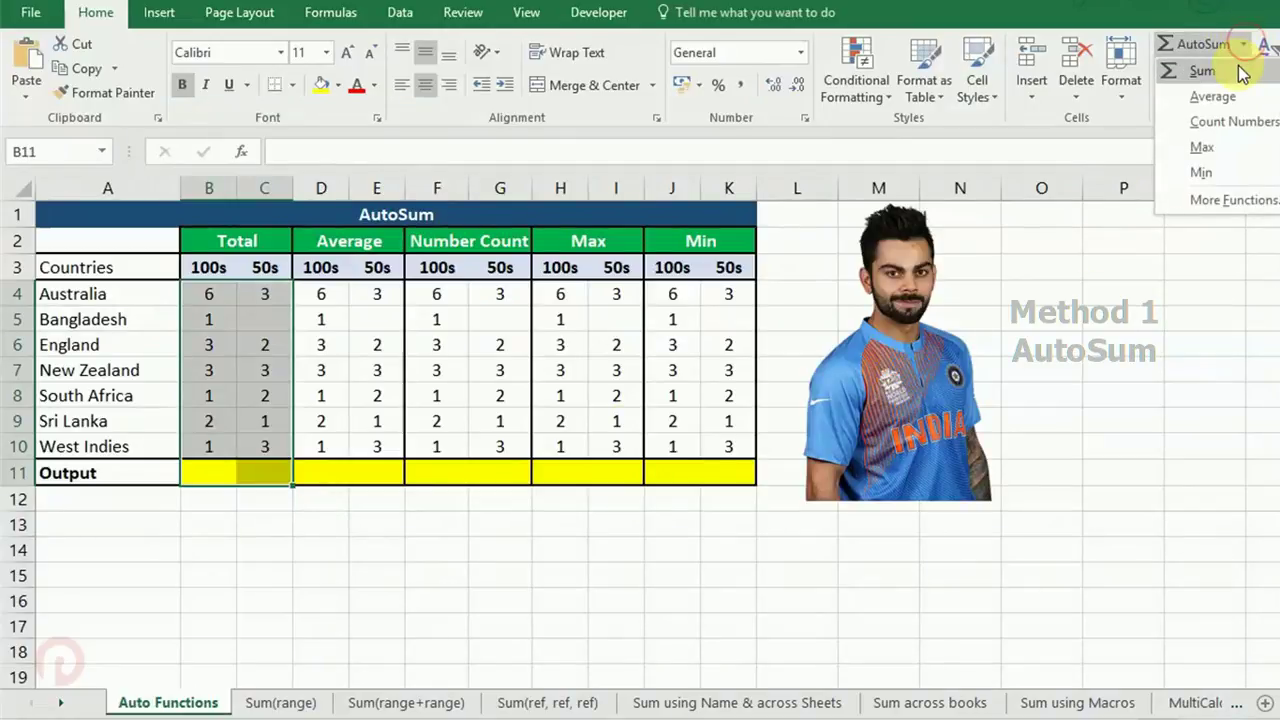
click(1238, 71)
drag(331, 482, 385, 283)
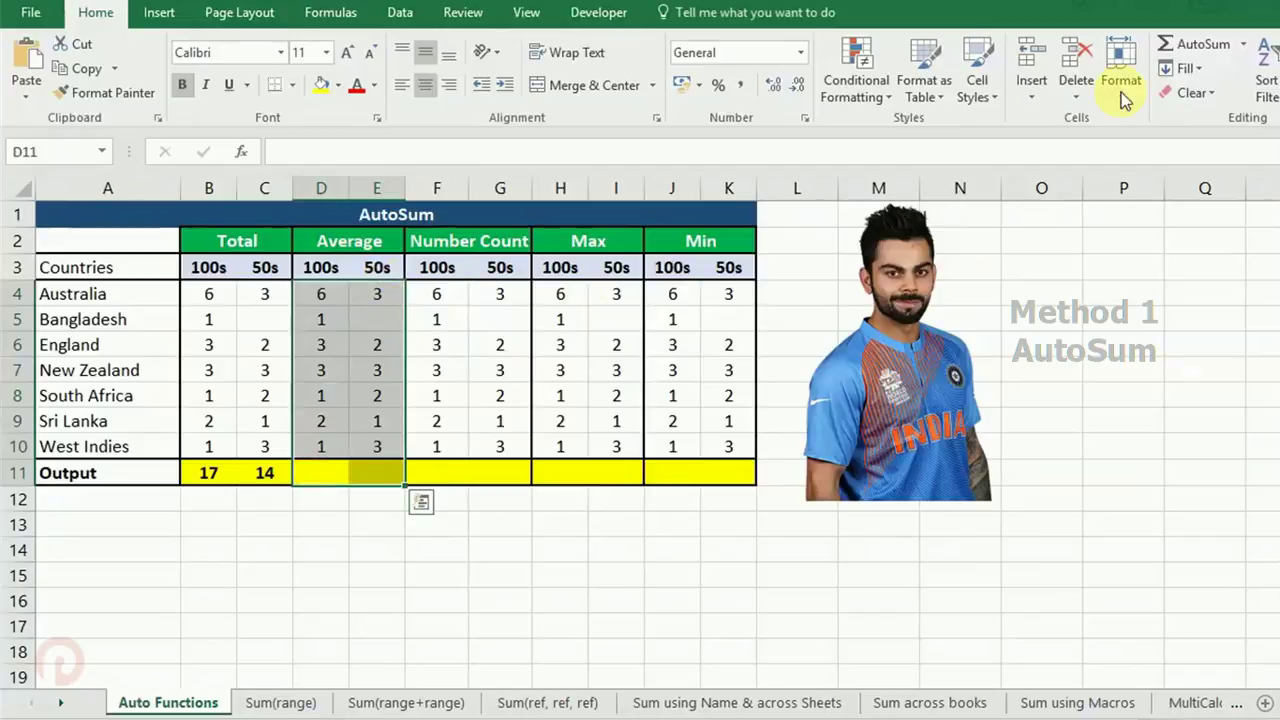
click(1247, 46)
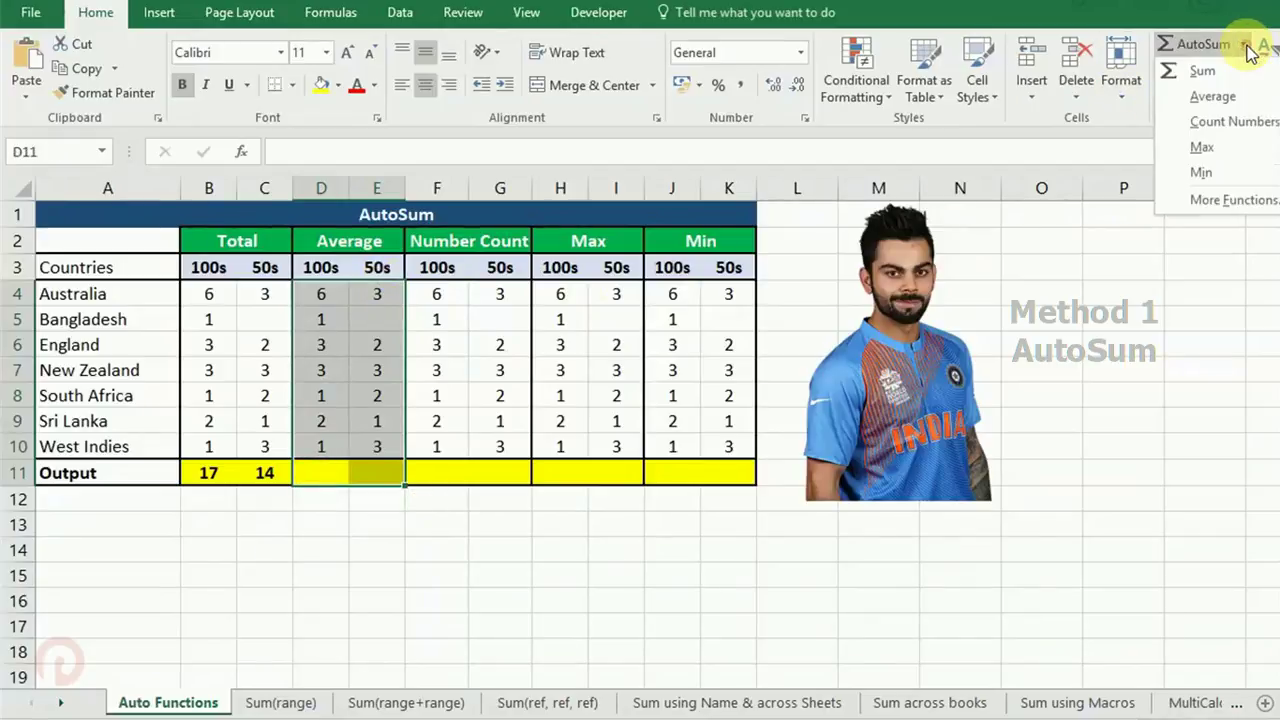
click(1237, 95)
Step: Put number counts and maxima of their columns into the Output row using AutoSum
click(452, 465)
drag(452, 462, 503, 289)
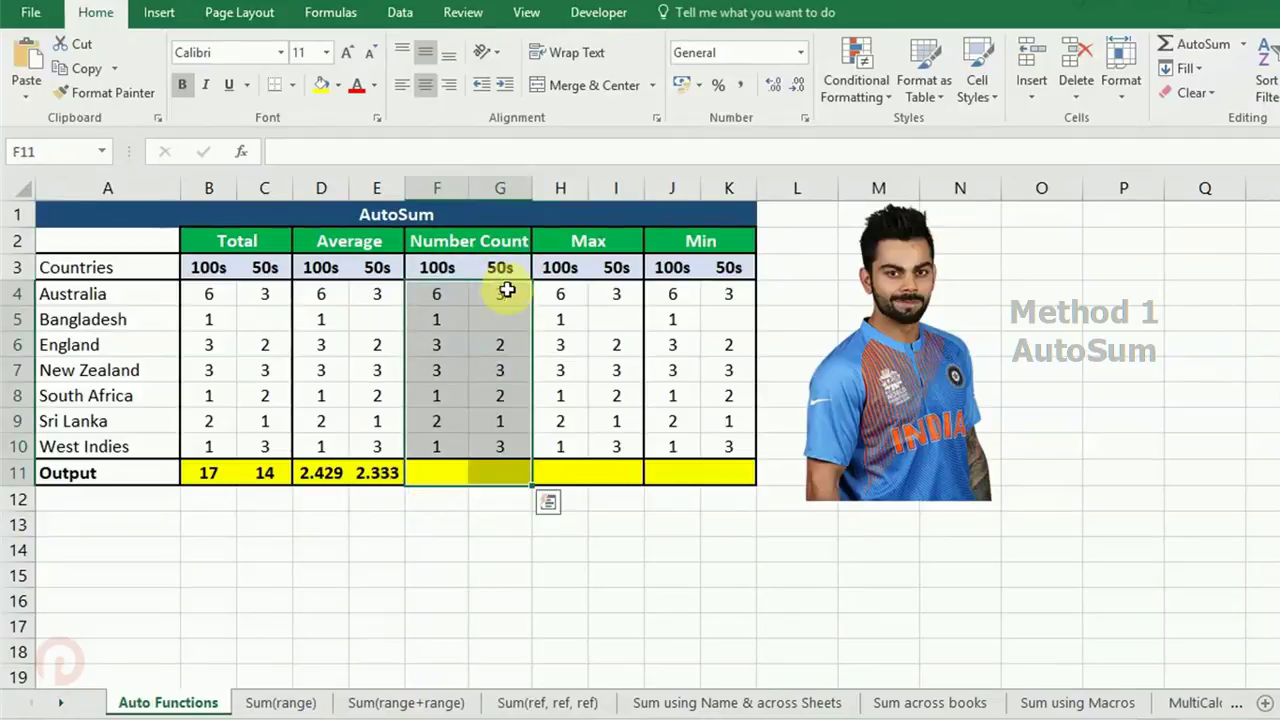
click(1243, 44)
click(1237, 122)
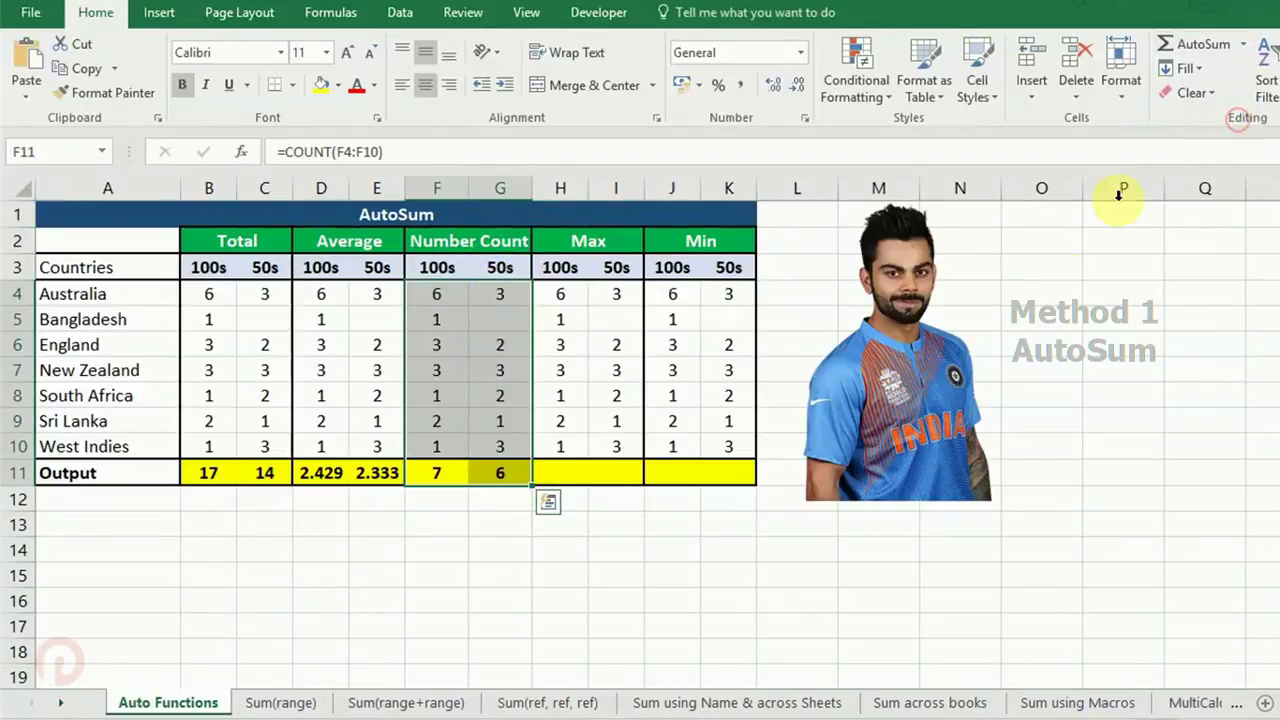
drag(628, 470, 566, 293)
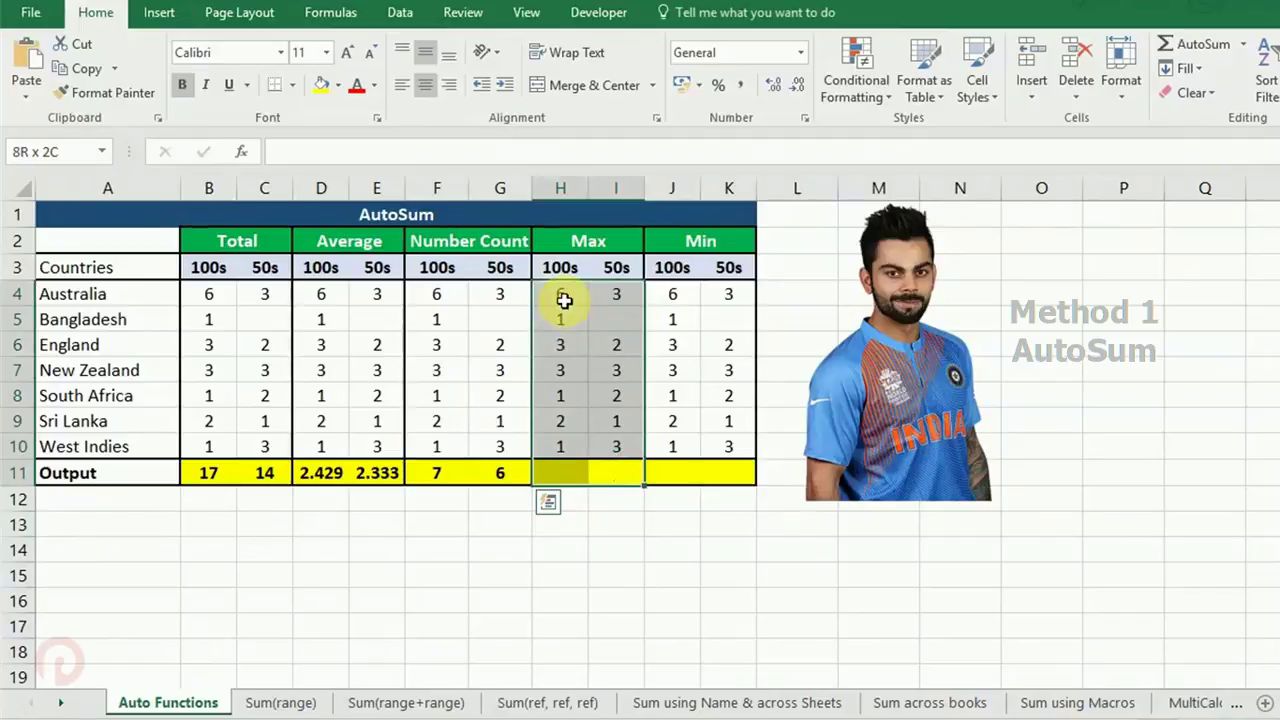
click(1243, 45)
click(1228, 142)
Step: Put each Min column's smallest value in Output, then go to the Sum(range) sheet
drag(686, 470, 729, 287)
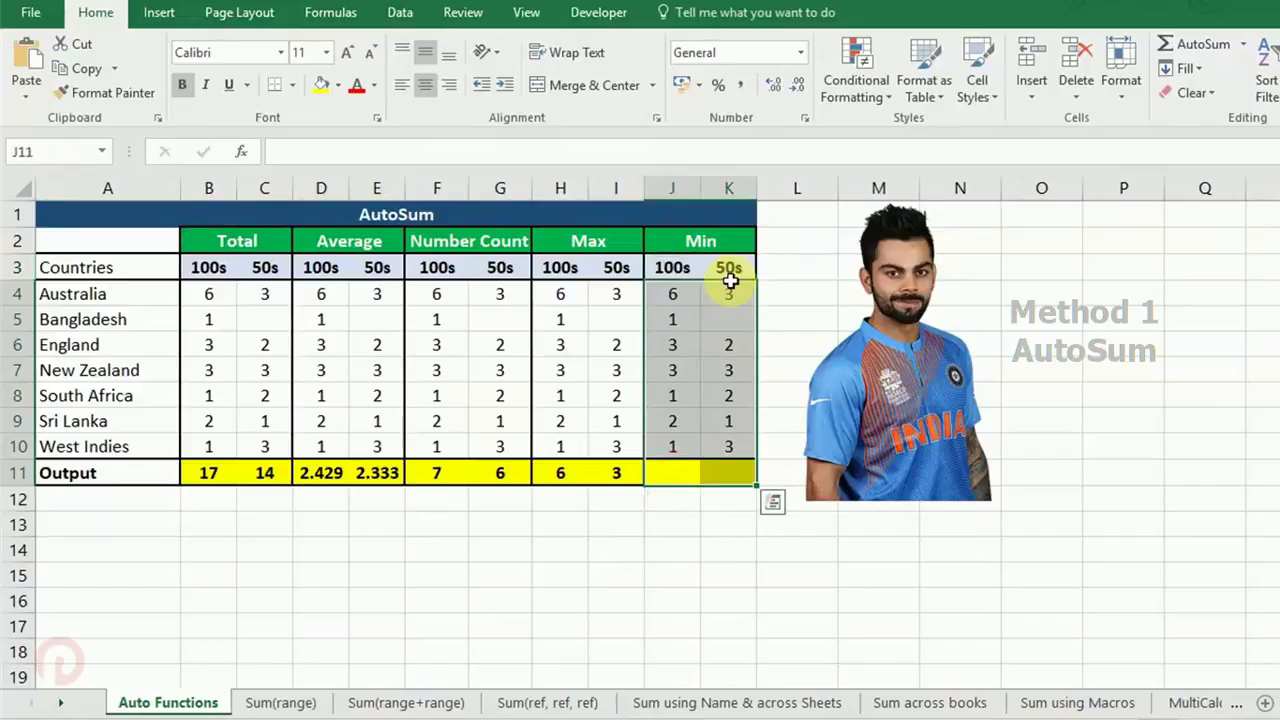
click(1245, 45)
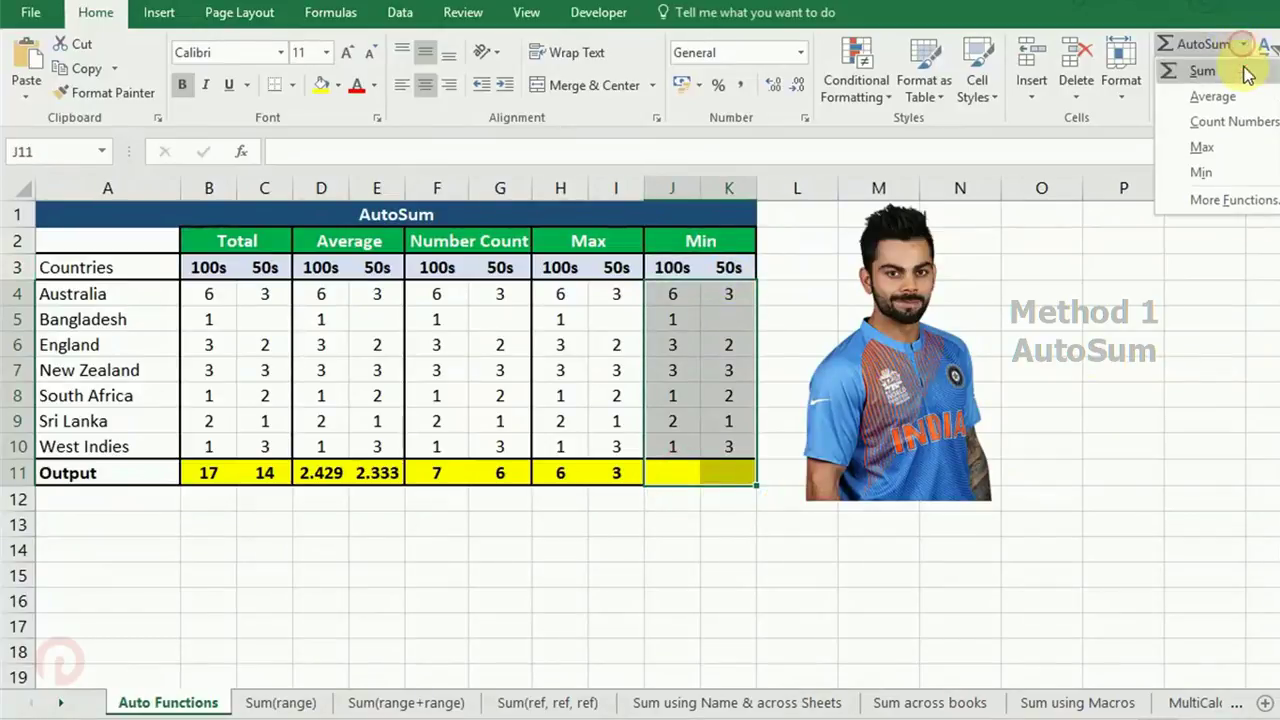
click(1230, 167)
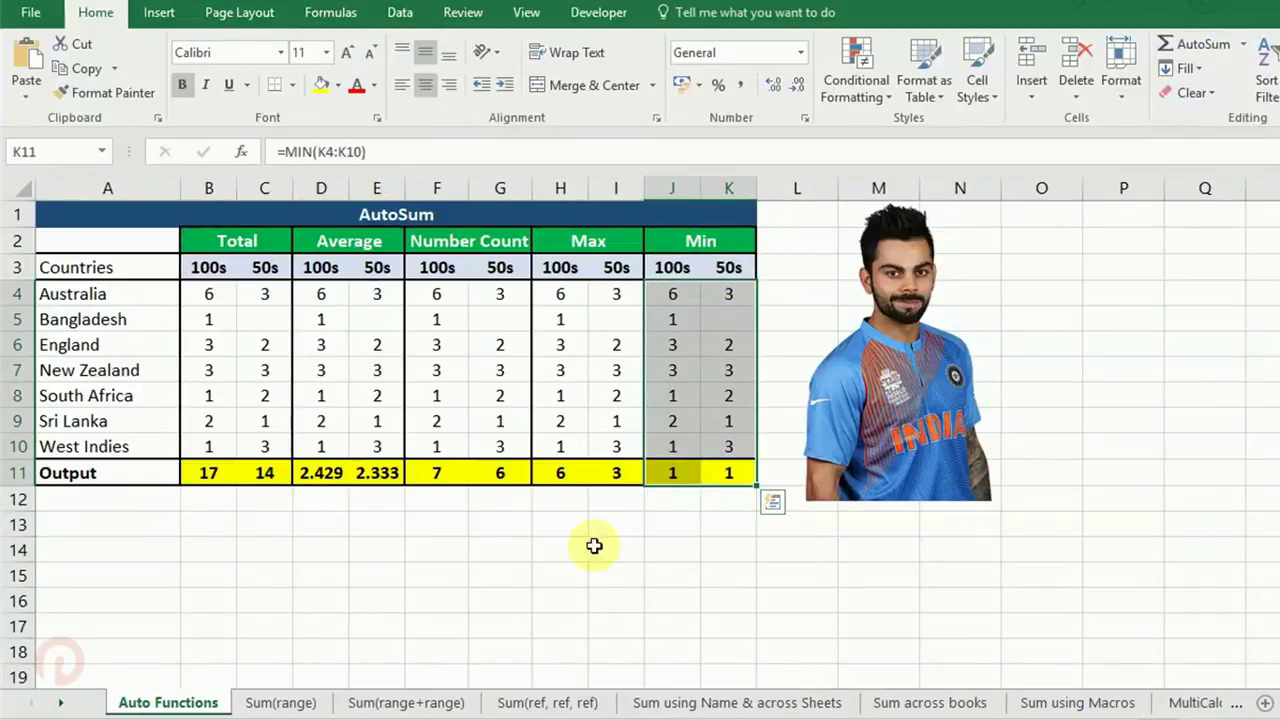
click(285, 702)
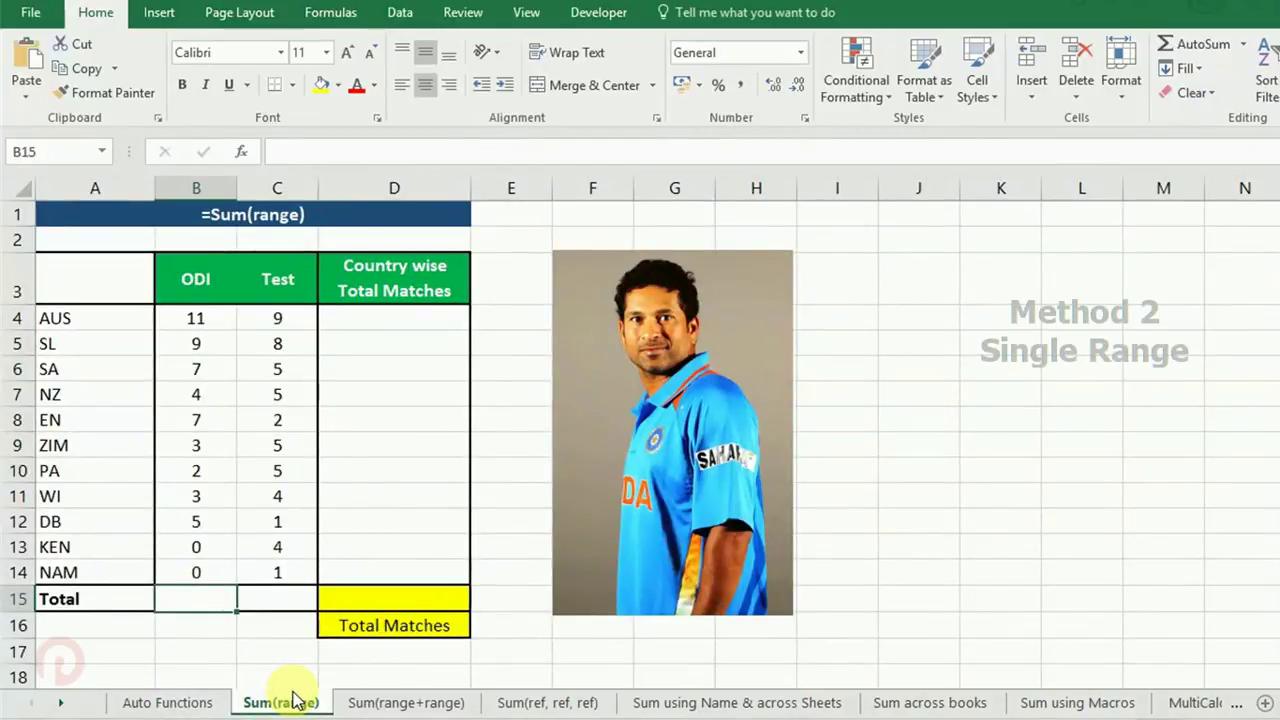
Step: Highlight the ODI and Test figures that will be totalled
drag(187, 330, 193, 569)
drag(279, 320, 296, 570)
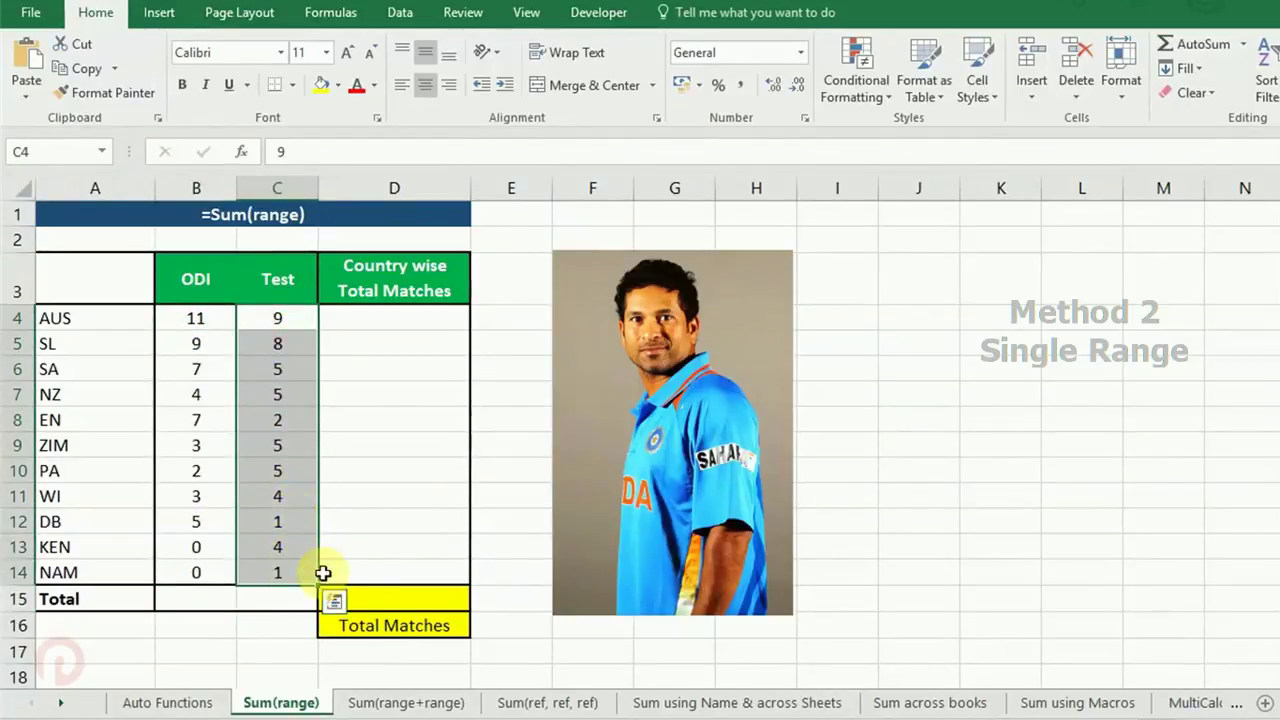
drag(849, 472, 1018, 484)
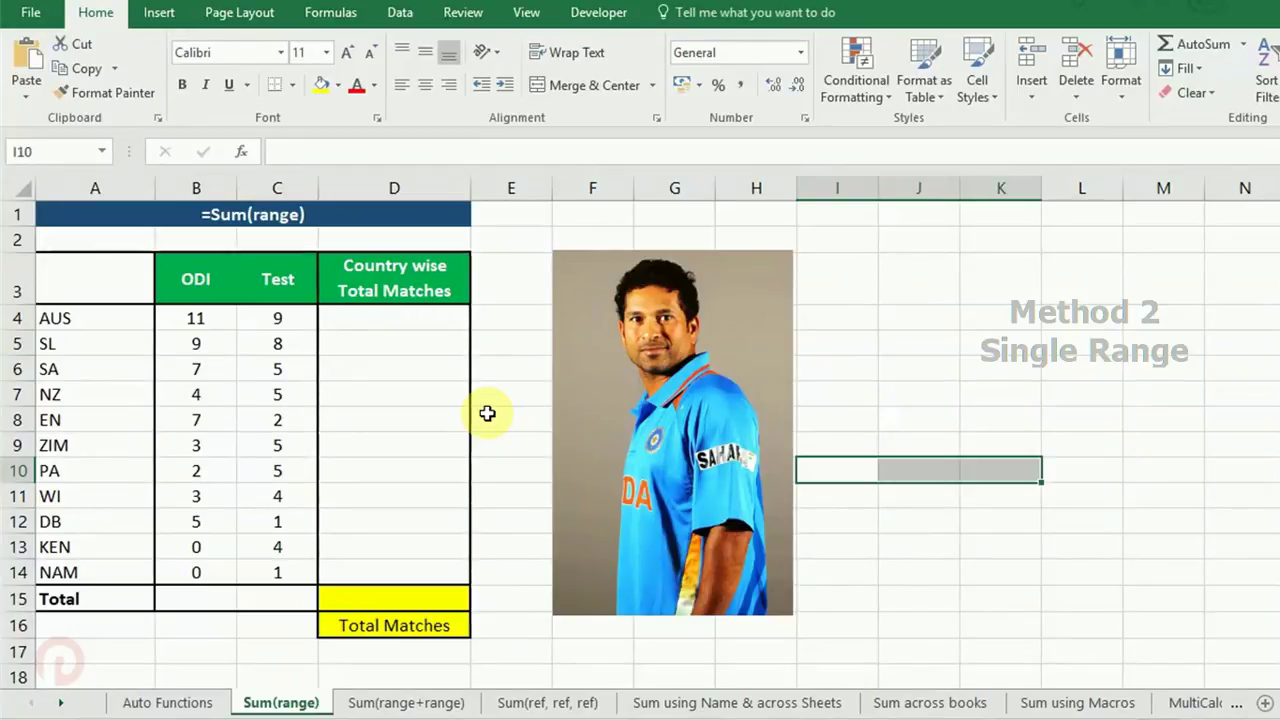
click(180, 280)
Step: Enter =SUM(B4:B14) in B15 to total the ODI matches, 51
click(192, 595)
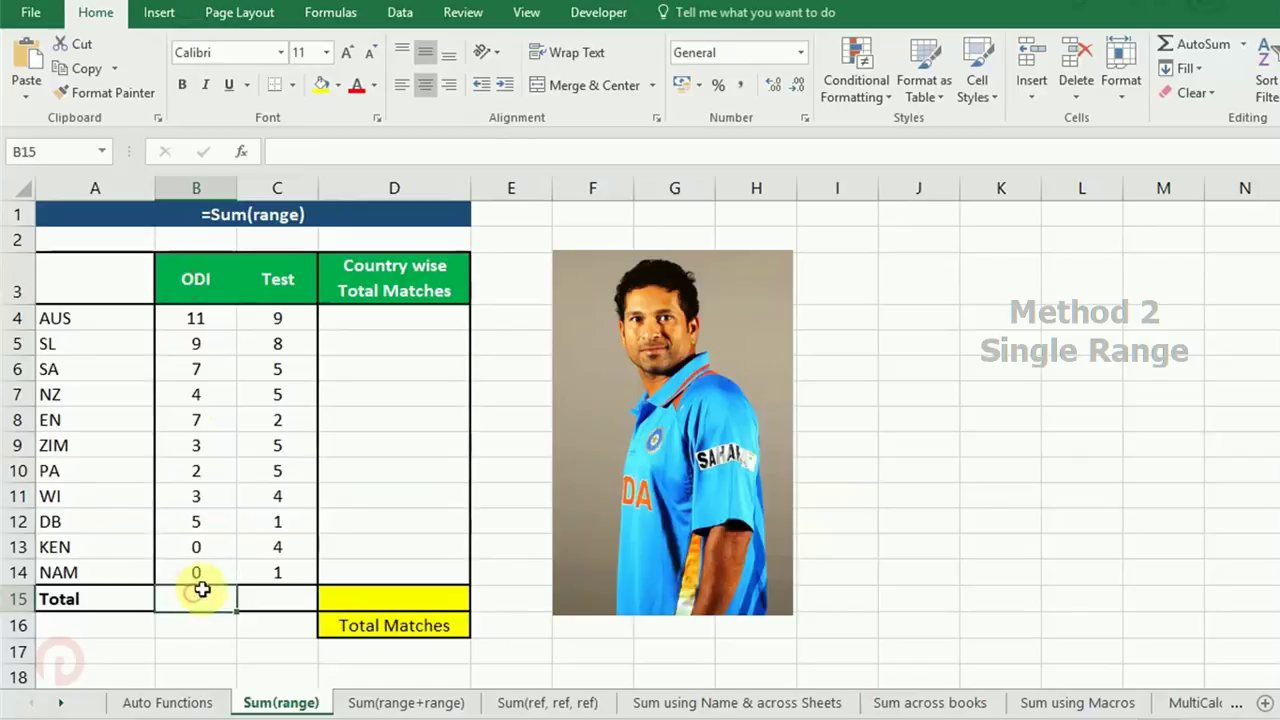
drag(198, 318, 214, 578)
click(221, 598)
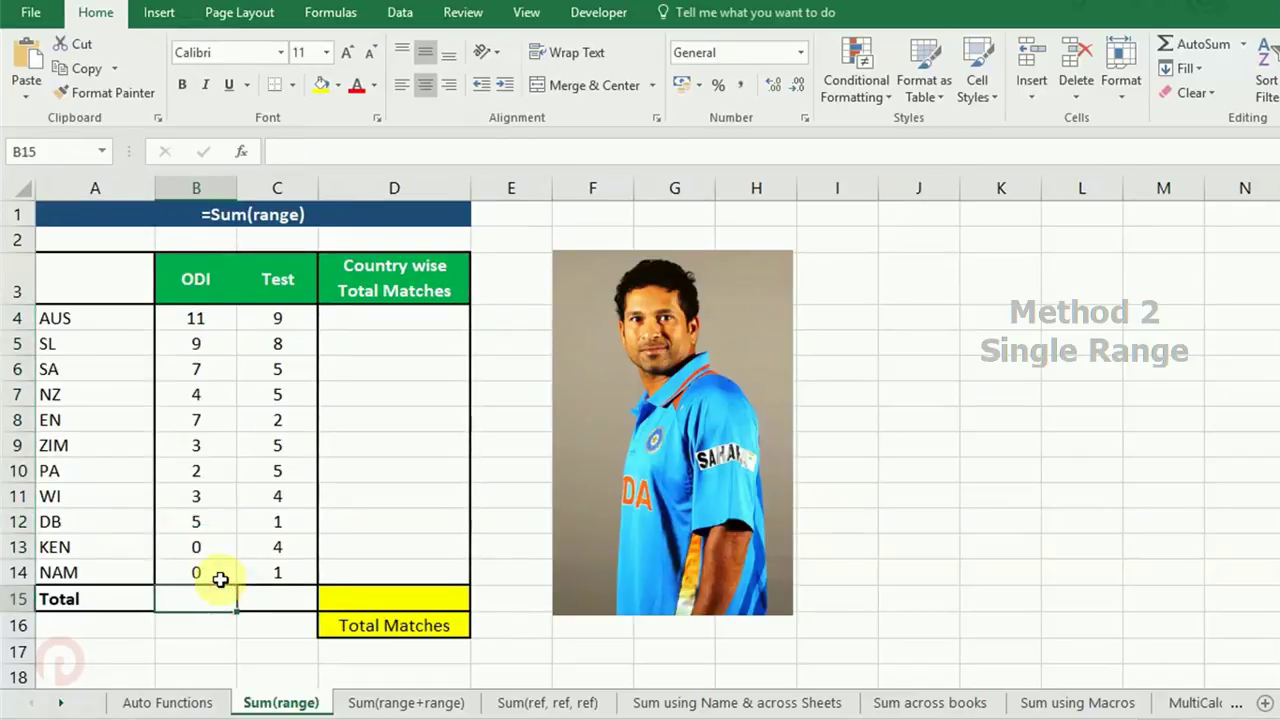
text(=)
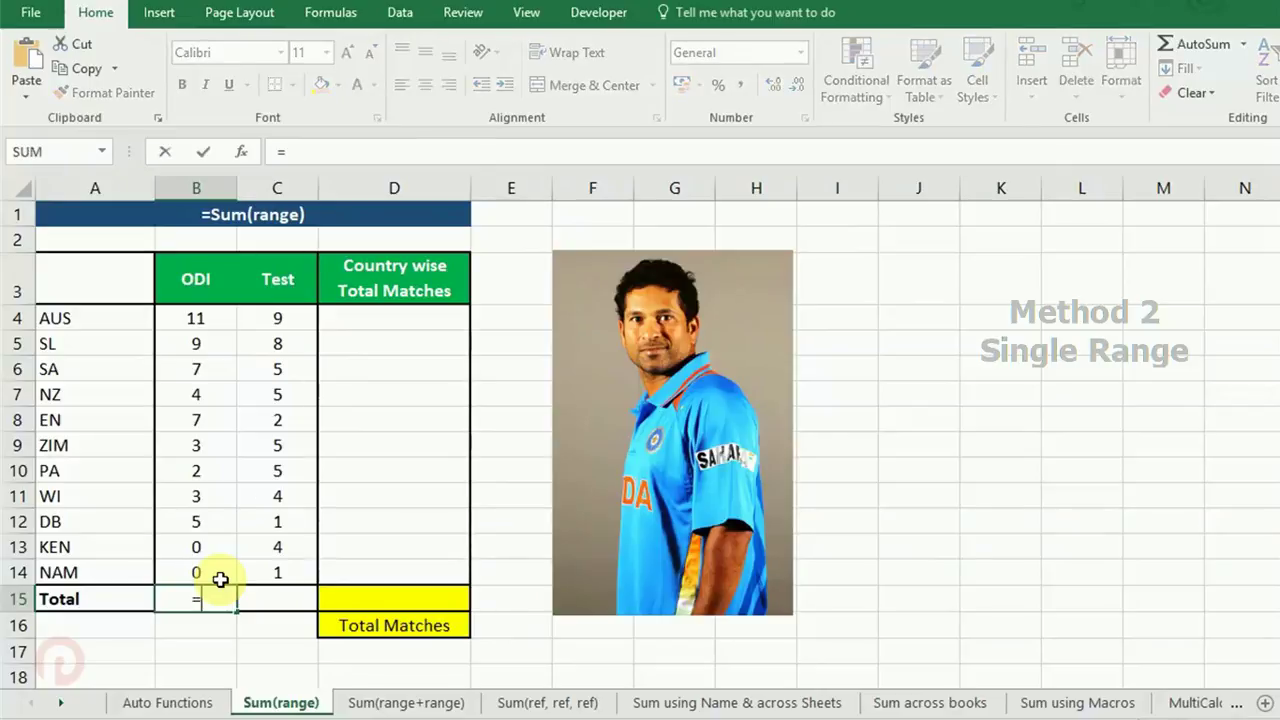
text(sum)
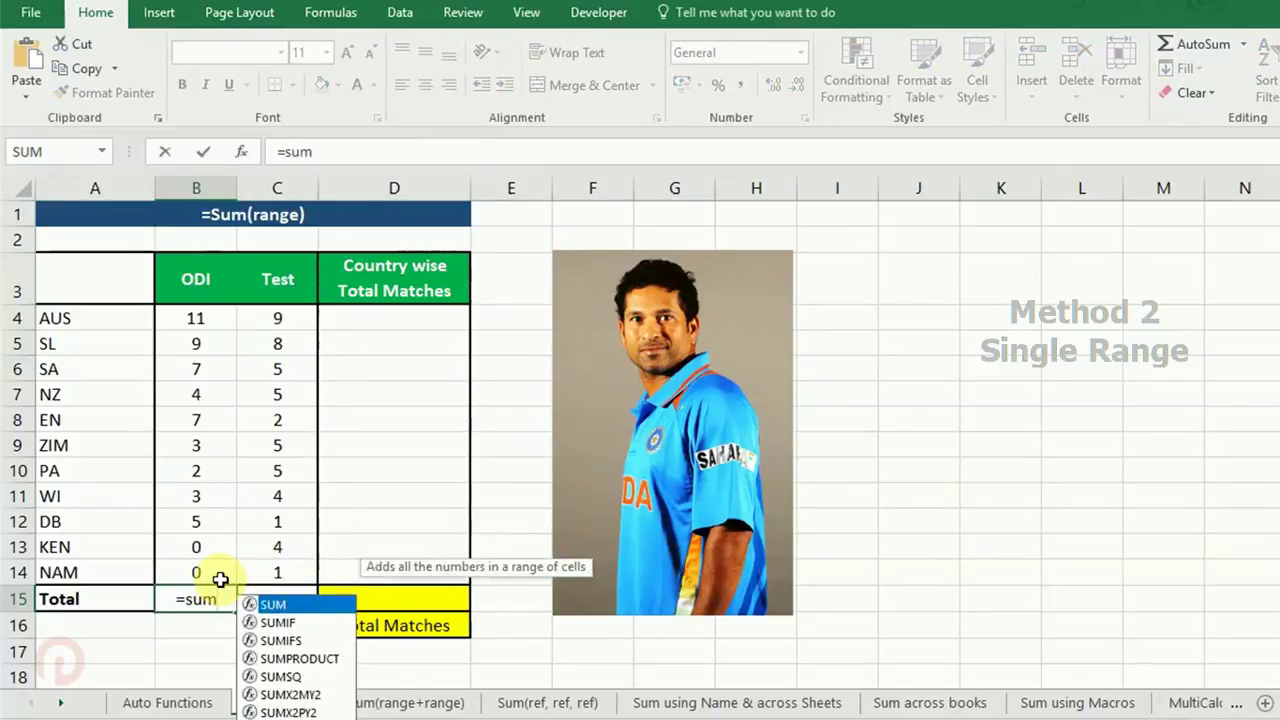
key(Tab)
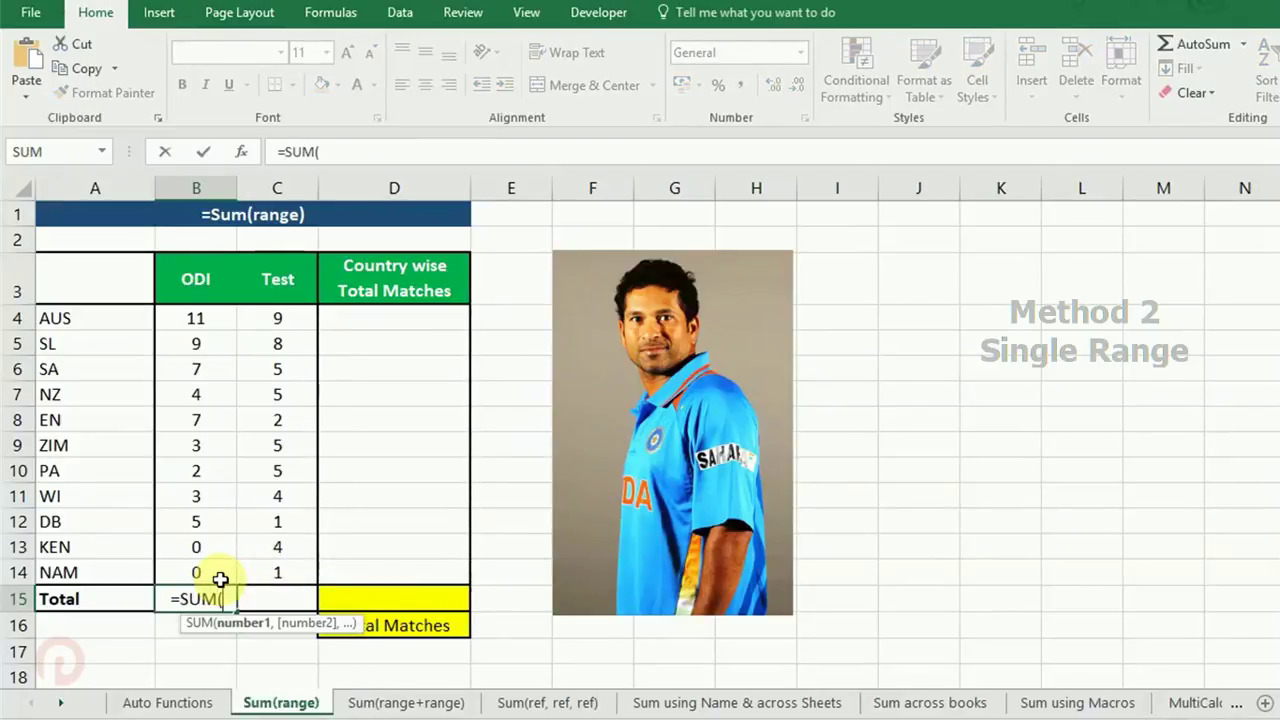
drag(208, 322, 198, 560)
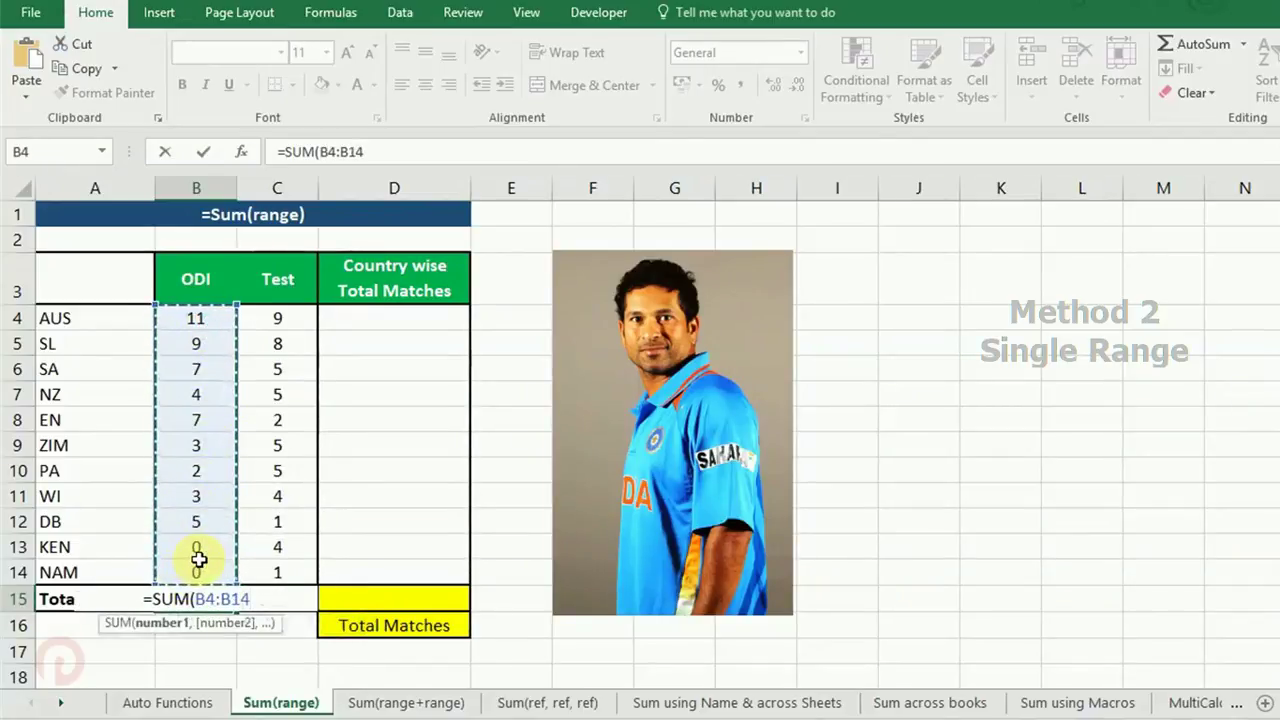
text())
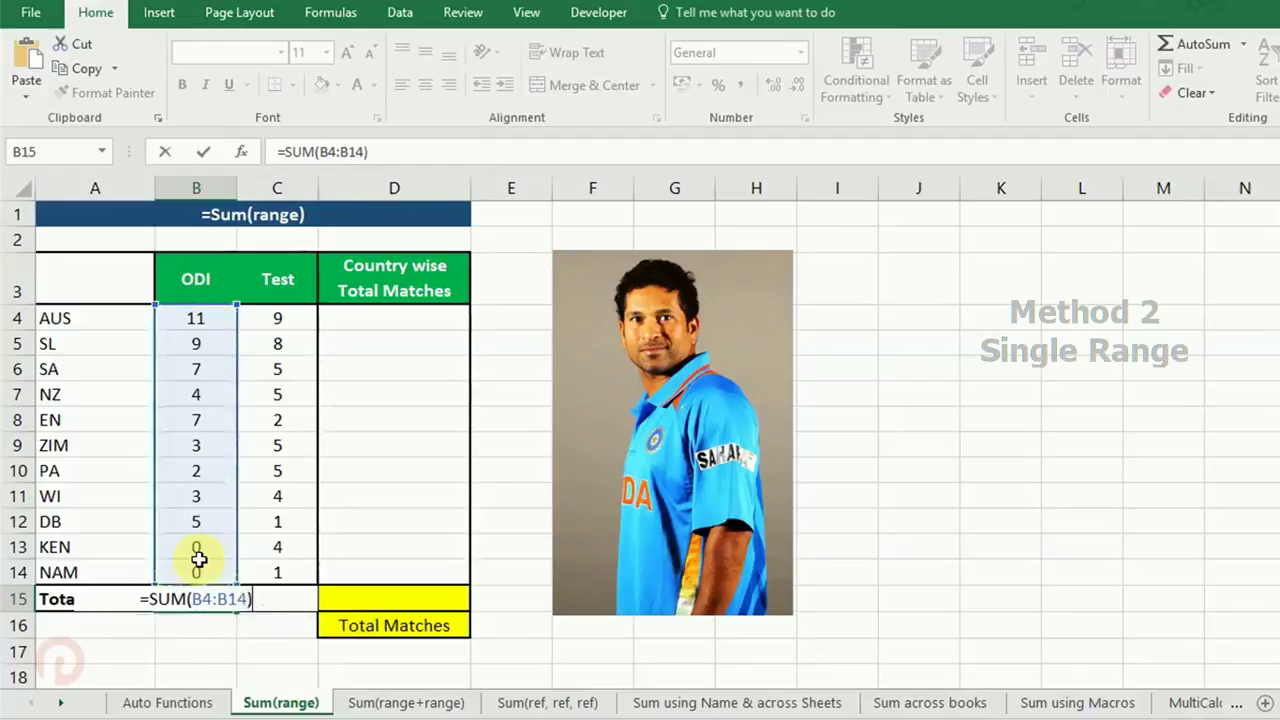
key(Return)
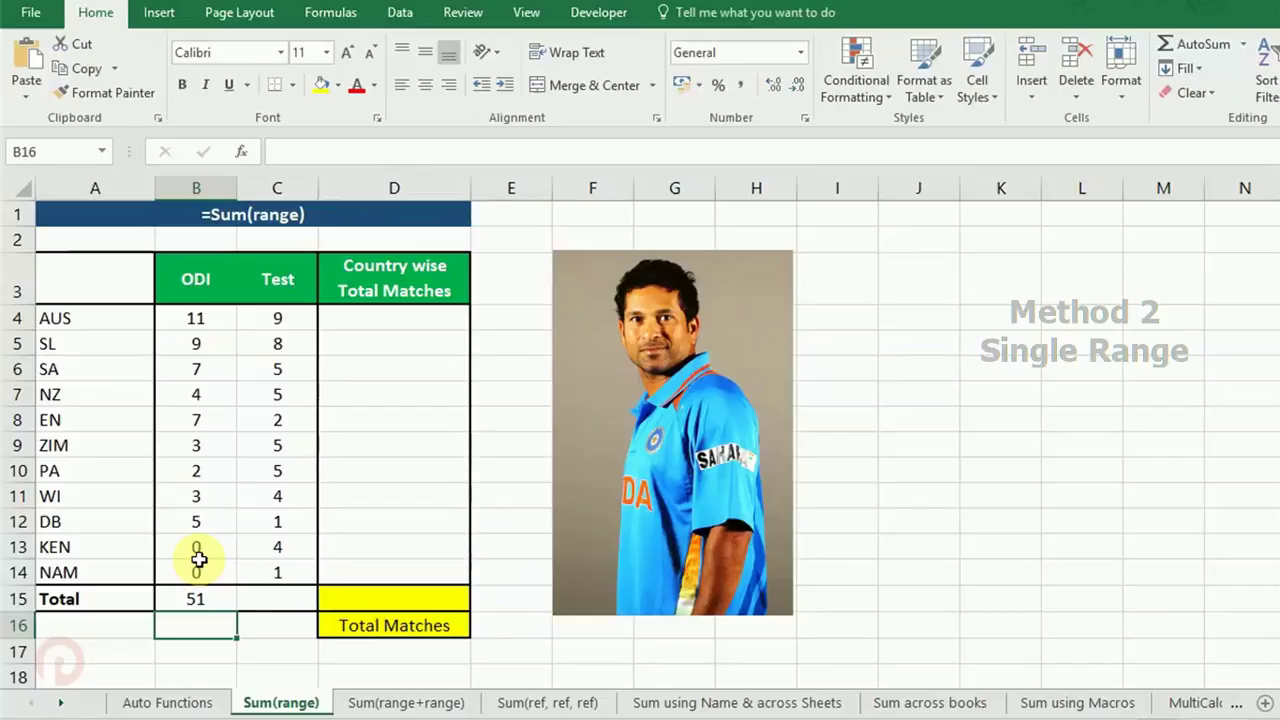
Step: Enter =SUM(C4:C14) in C15 to total the Test matches, 49
click(280, 600)
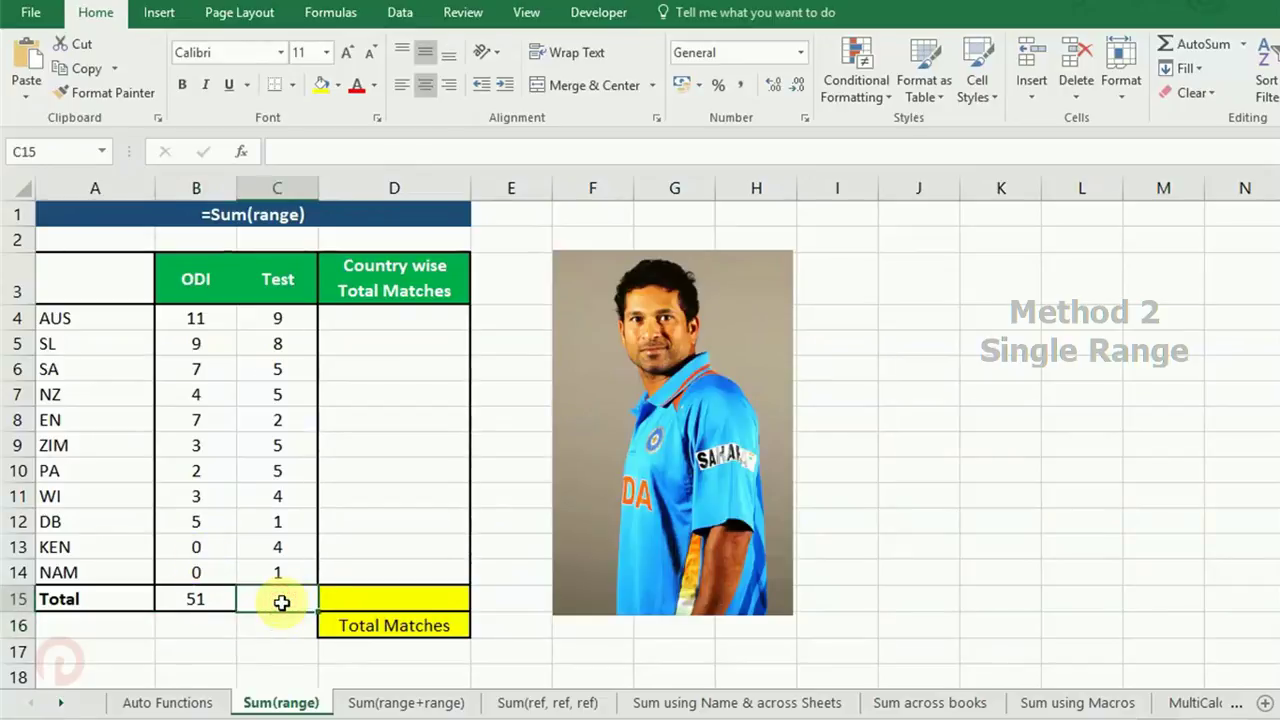
text(=rand)
key(BackSpace)
key(BackSpace)
key(BackSpace)
key(BackSpace)
text(sum)
key(Tab)
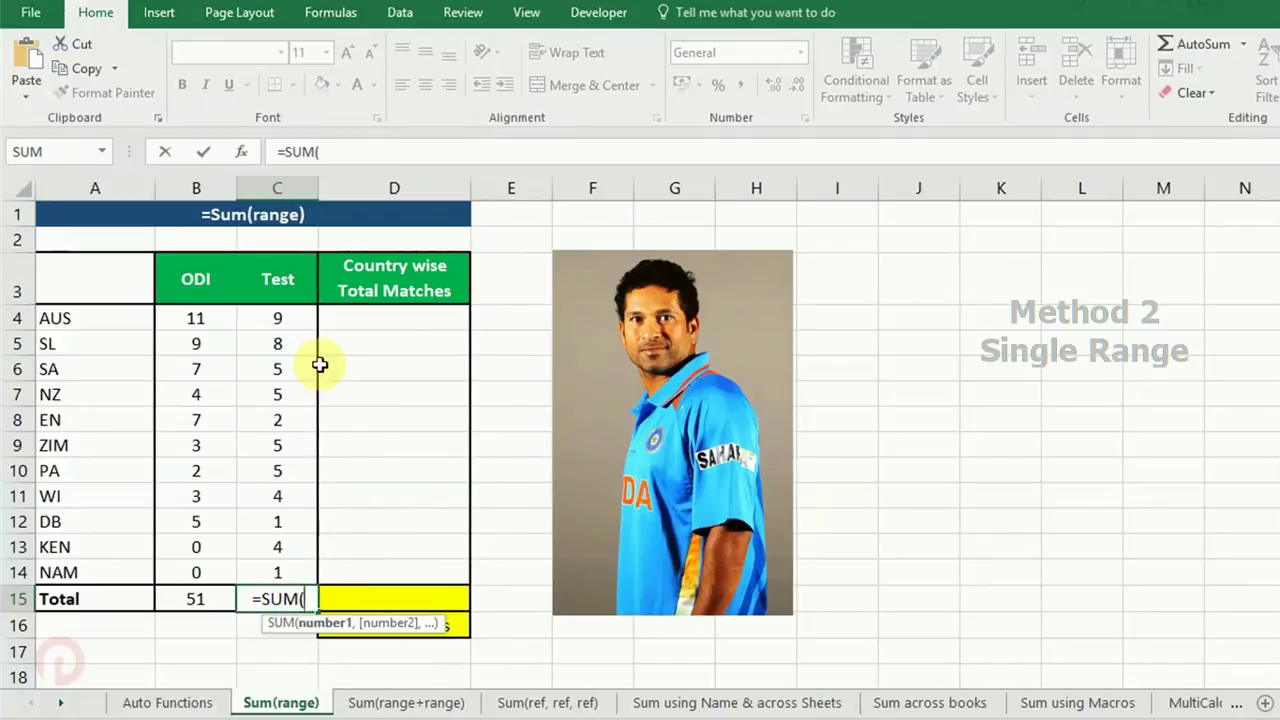
drag(283, 318, 284, 569)
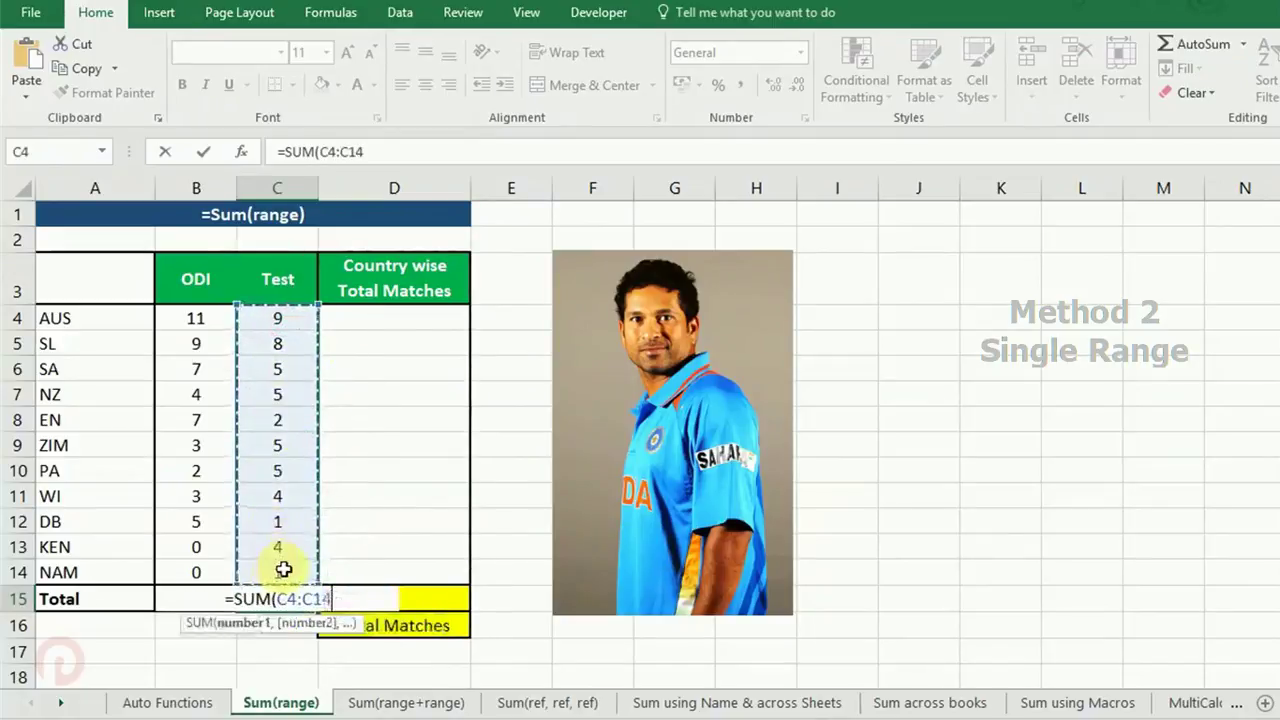
text())
key(Tab)
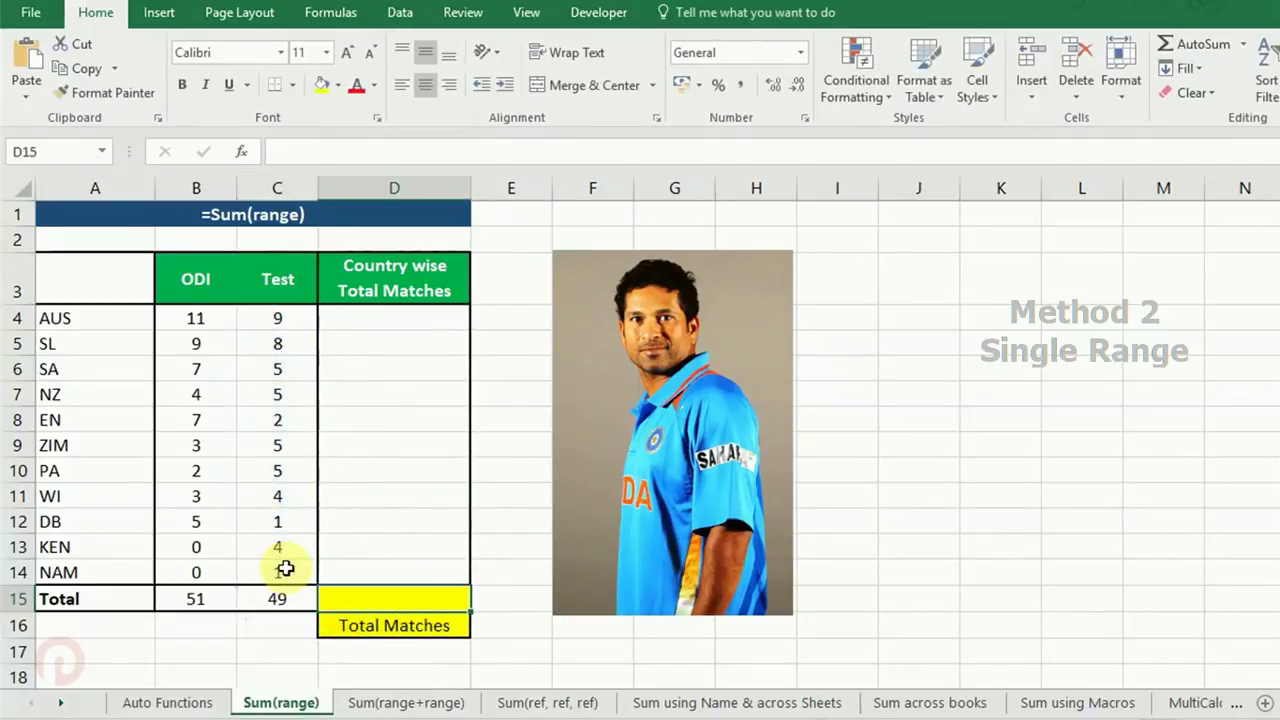
Step: Re-total the Test column with the Alt+= AutoSum shortcut and review the ODI formula
key(ctrl+Up)
key(Down)
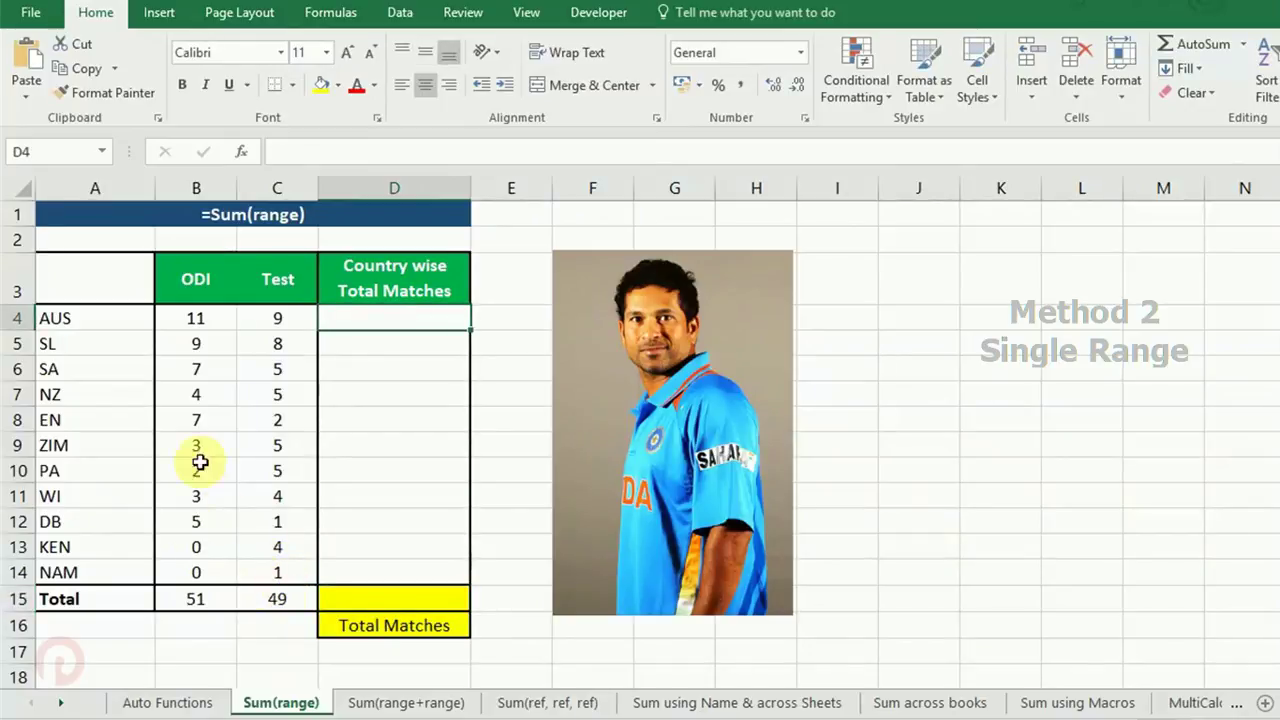
drag(202, 280, 203, 580)
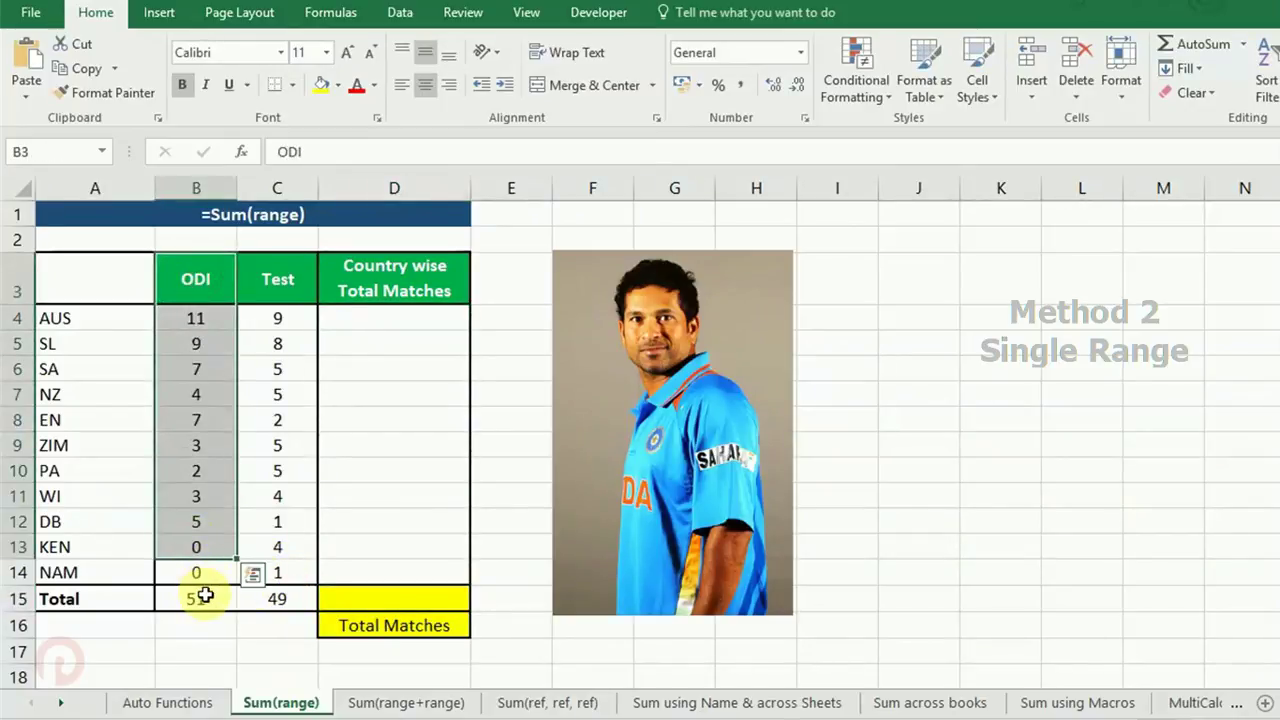
click(205, 598)
click(276, 283)
drag(277, 318, 276, 600)
key(alt+=)
click(276, 600)
drag(198, 318, 284, 567)
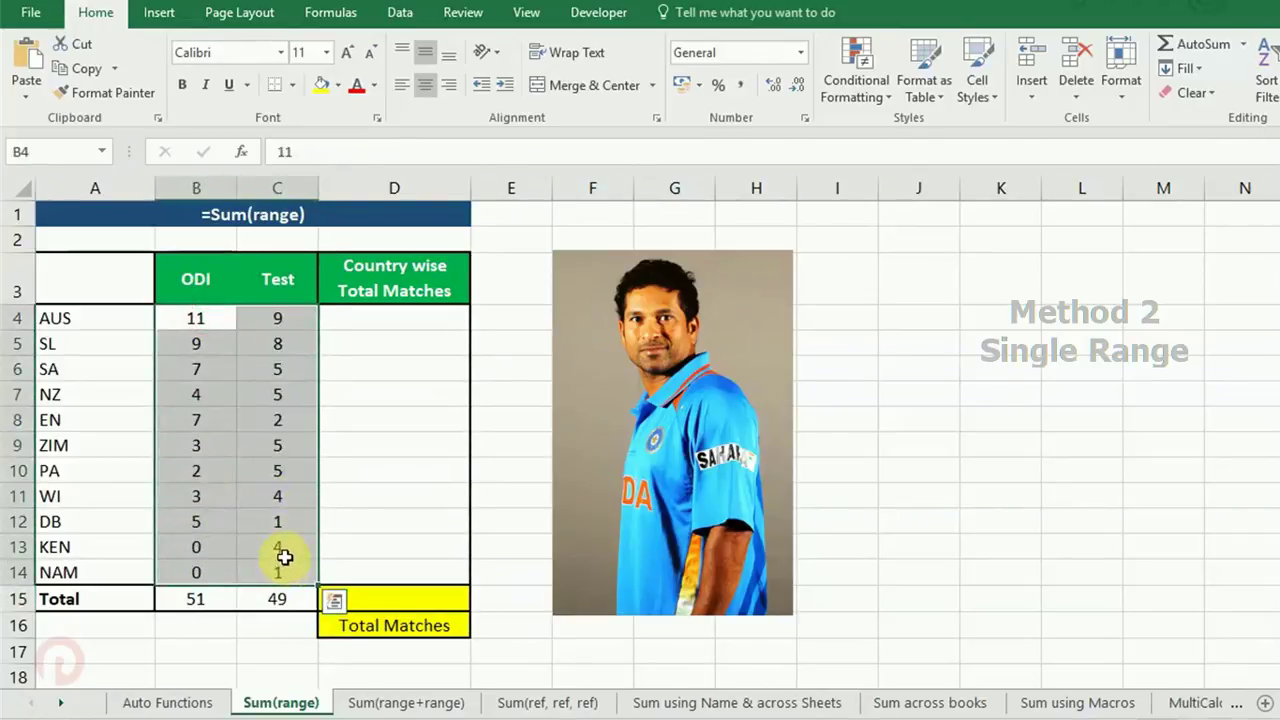
drag(110, 316, 369, 318)
Step: Enter =SUM(B4:C4) in D4 for AUS's combined ODI and Test matches
click(369, 318)
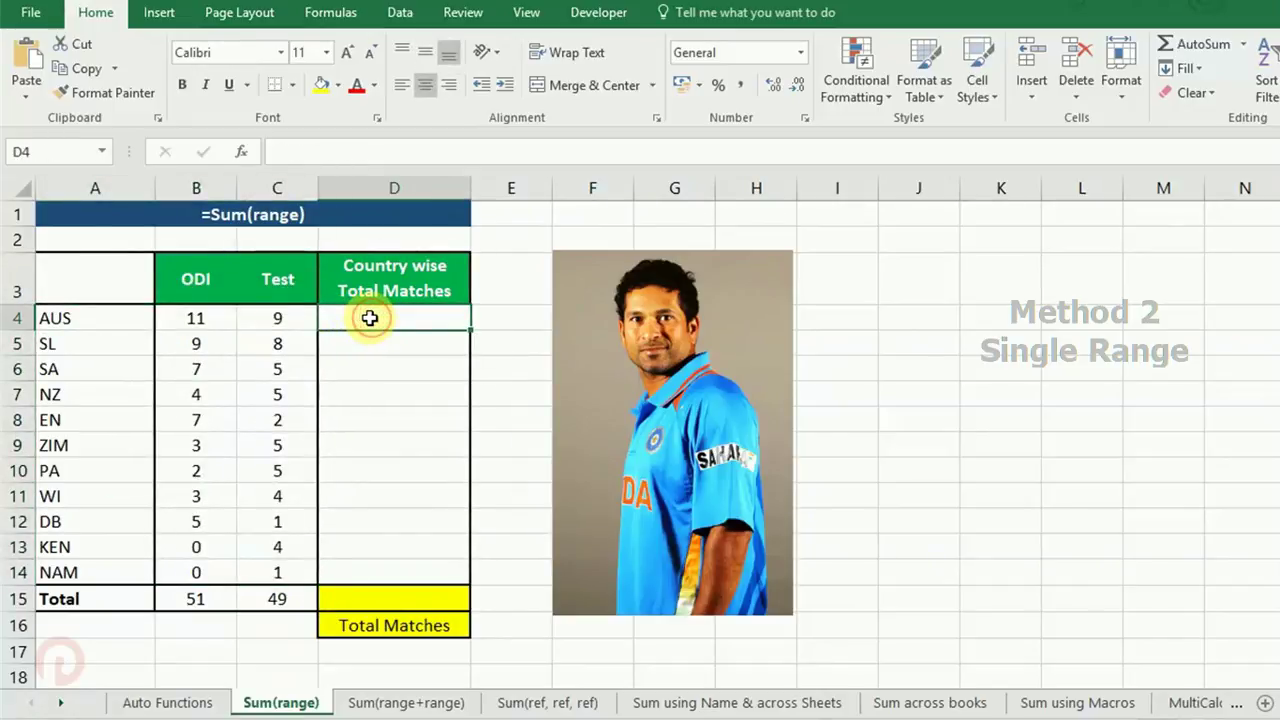
text(=sum)
key(Tab)
drag(214, 320, 277, 323)
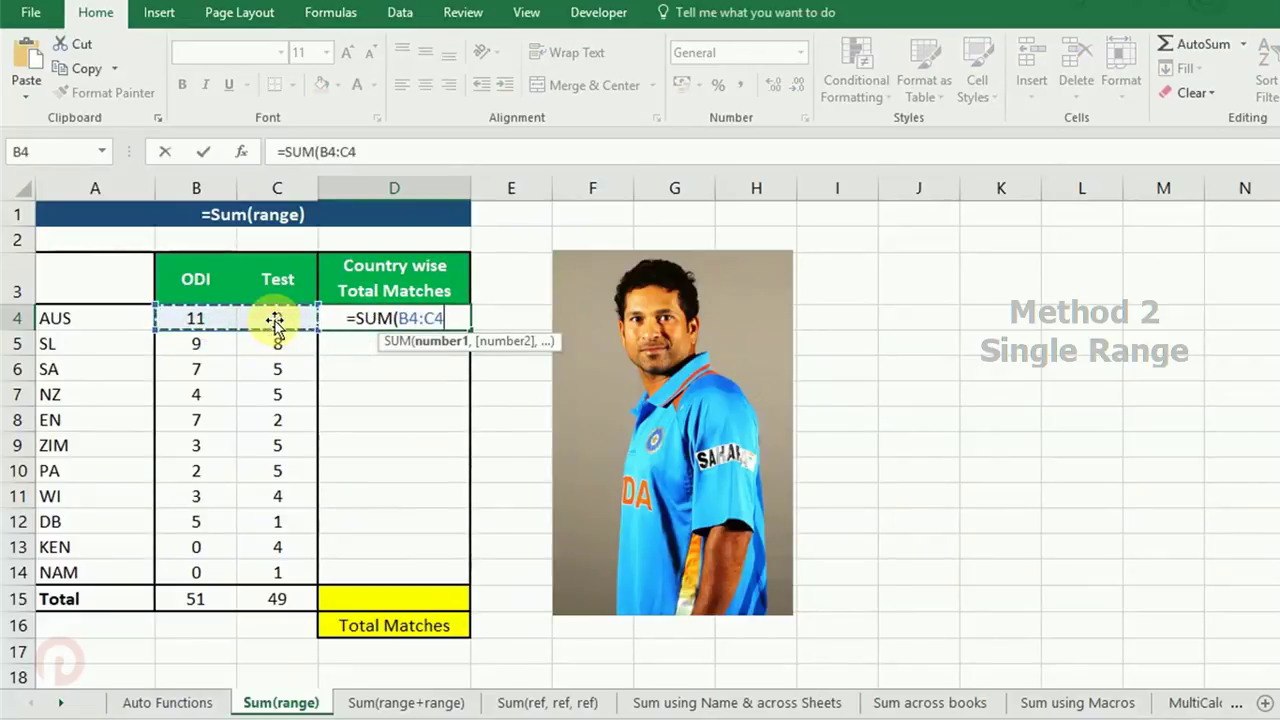
text())
key(Return)
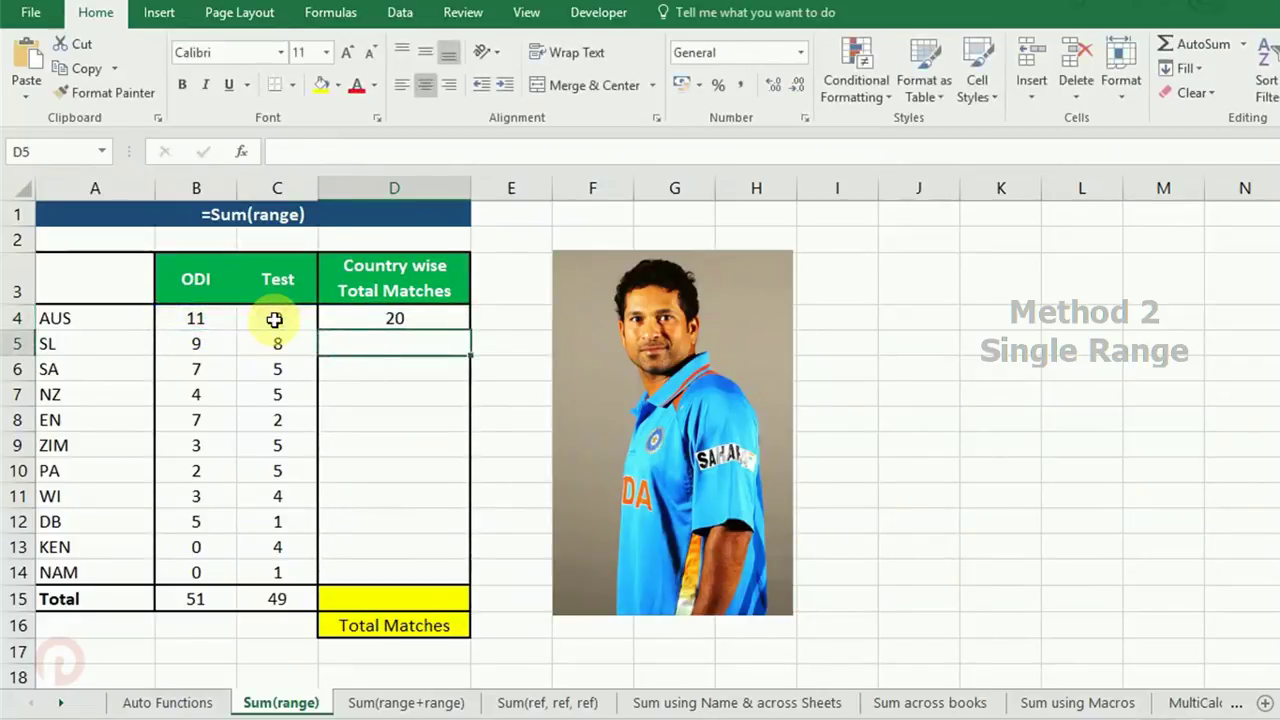
Step: Enter =SUM(B5:C5) in D5 for the next country's total matches
text(=ra)
key(BackSpace)
key(BackSpace)
text(sum)
key(Tab)
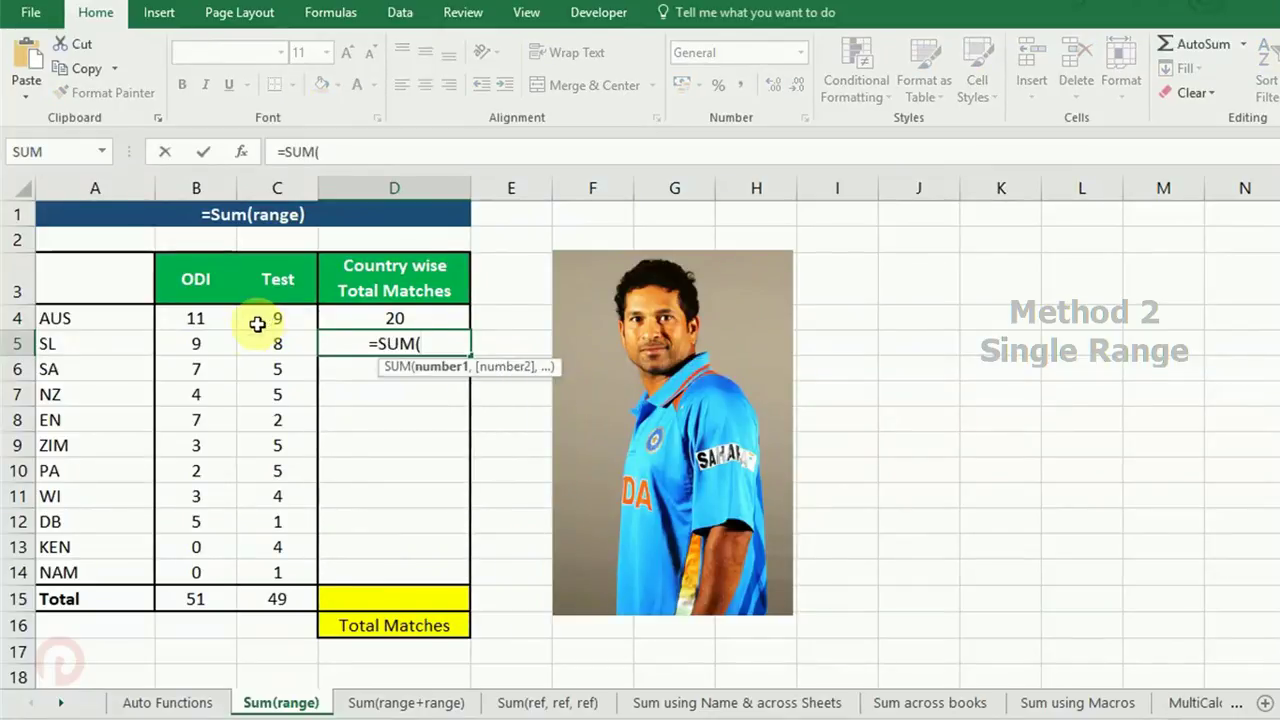
drag(229, 341, 266, 343)
text())
key(Return)
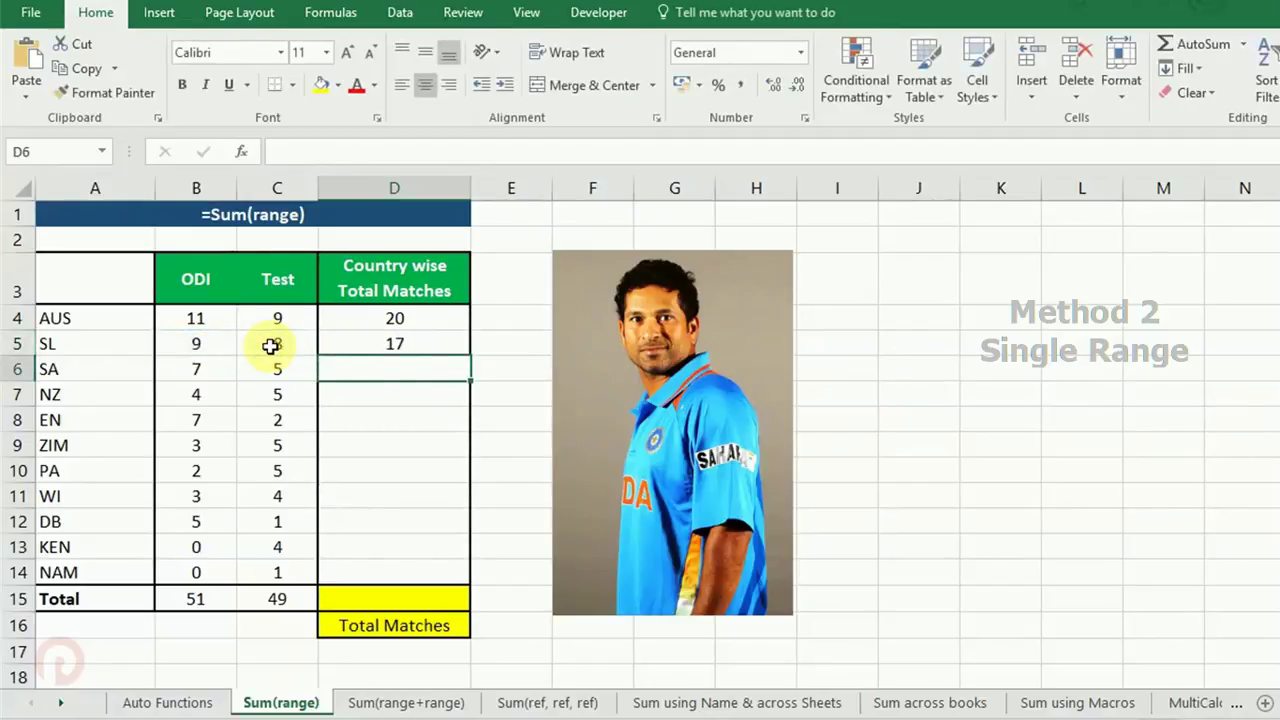
Step: Copy D5's formula into D6:D14, then go to the Sum(range+range) sheet
click(396, 344)
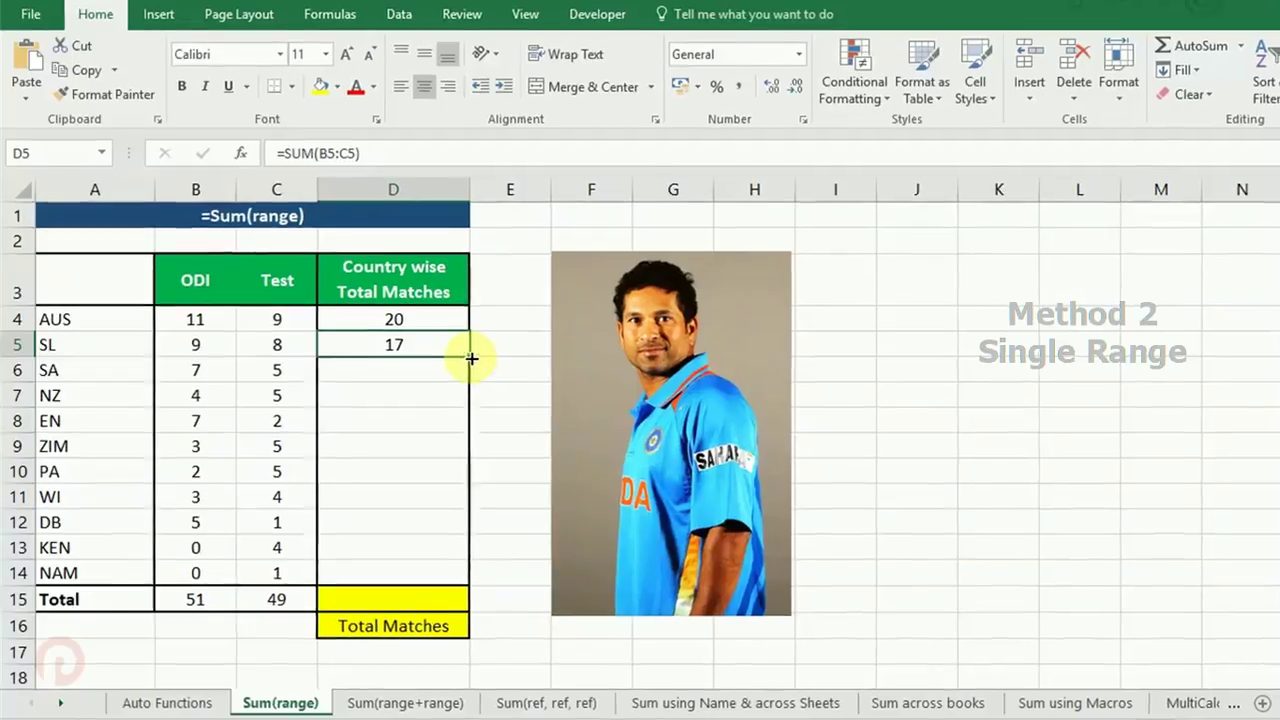
double_click(470, 353)
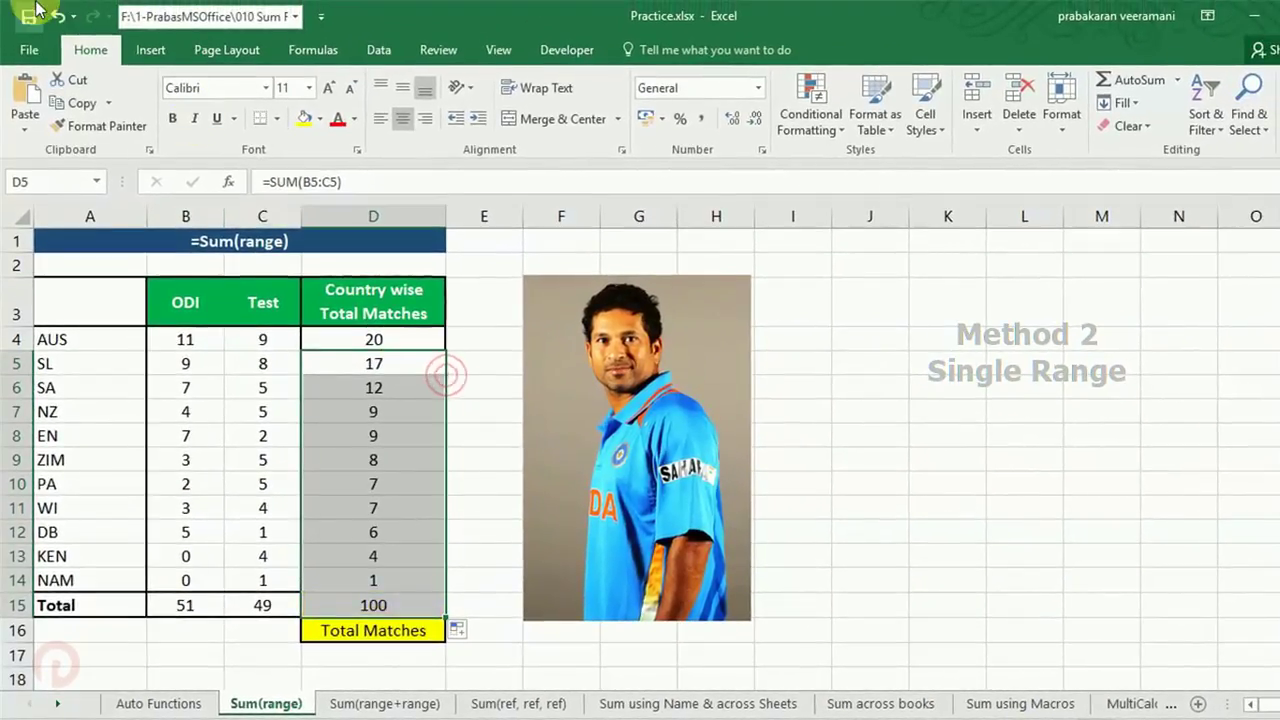
click(57, 16)
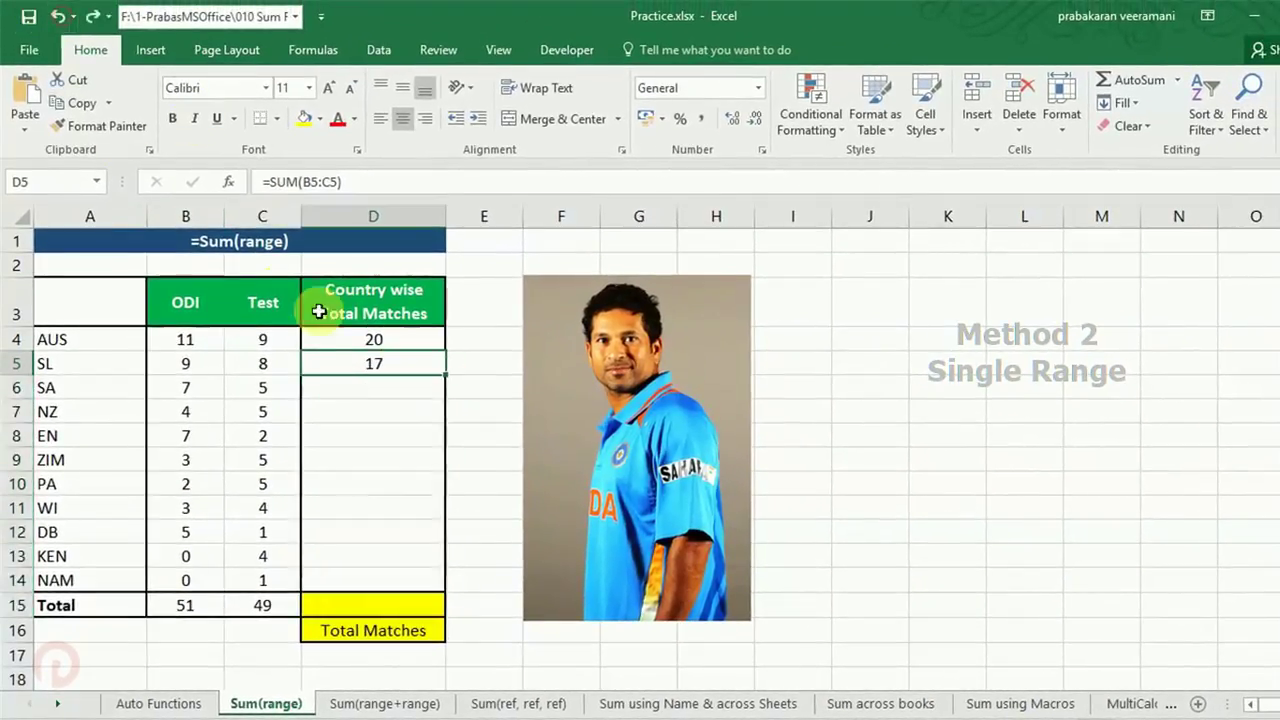
drag(446, 407, 434, 578)
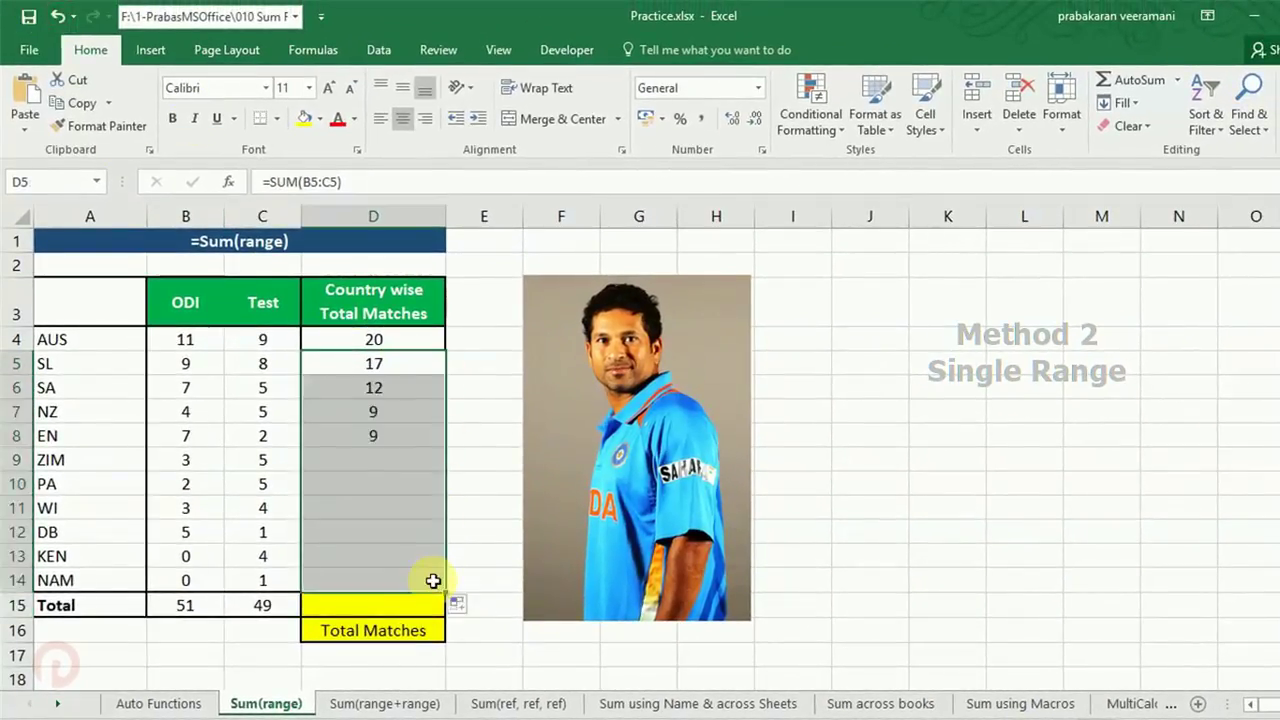
click(57, 16)
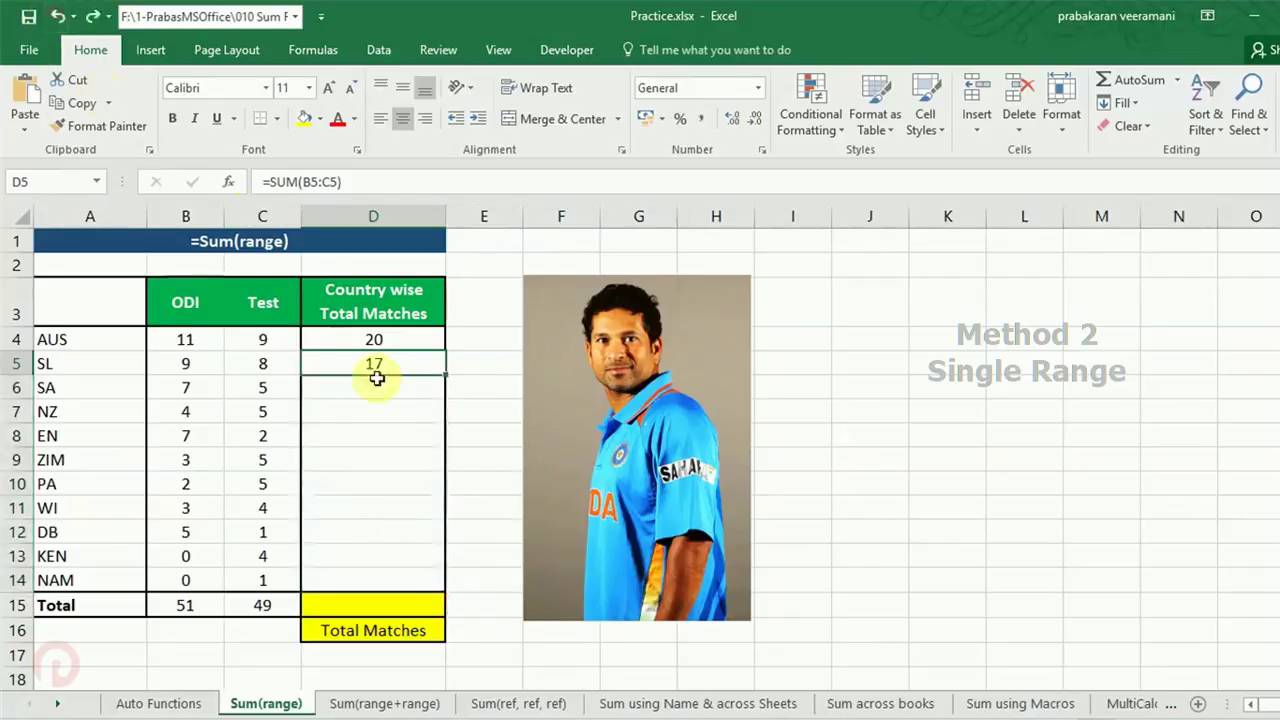
key(ctrl+c)
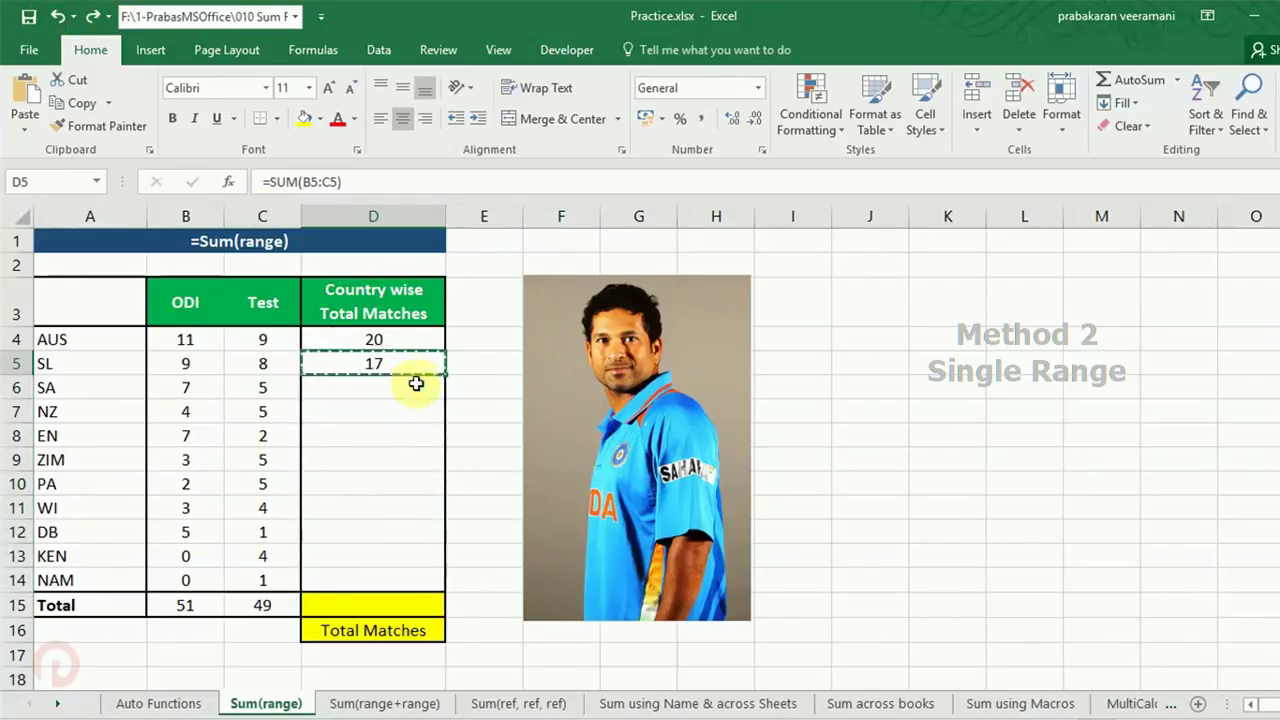
drag(413, 381, 394, 577)
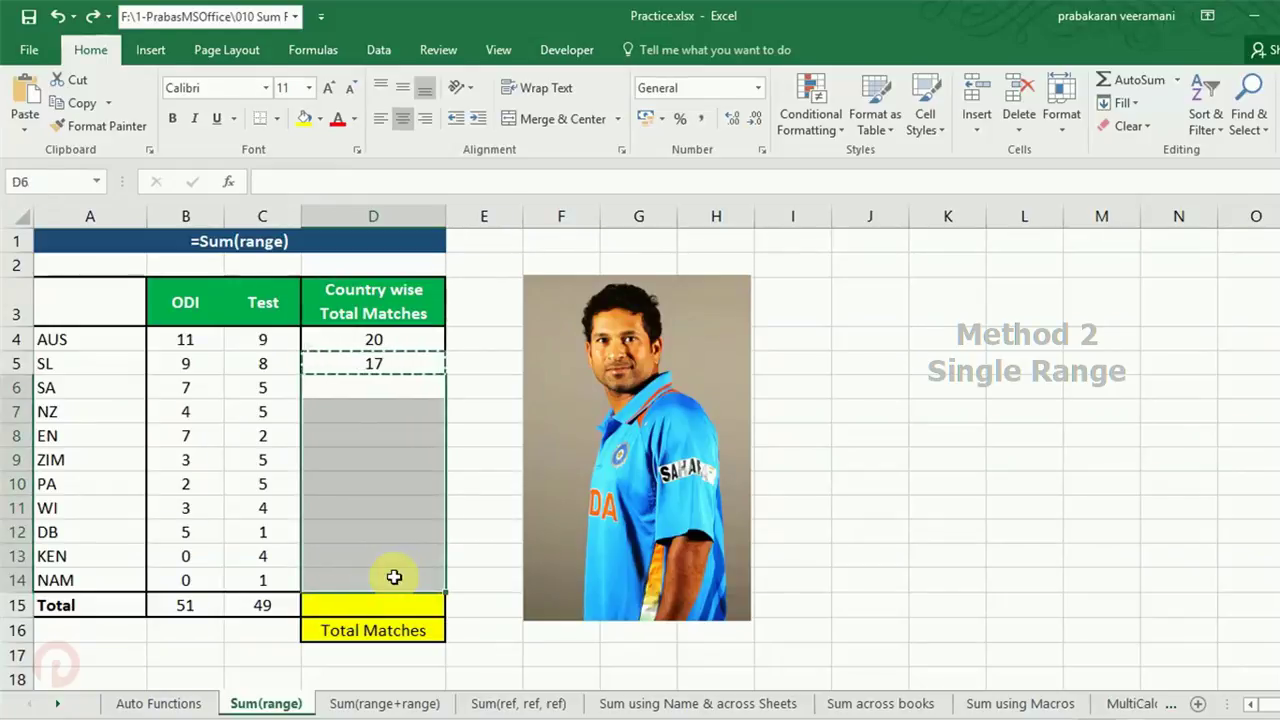
key(ctrl+v)
key(Escape)
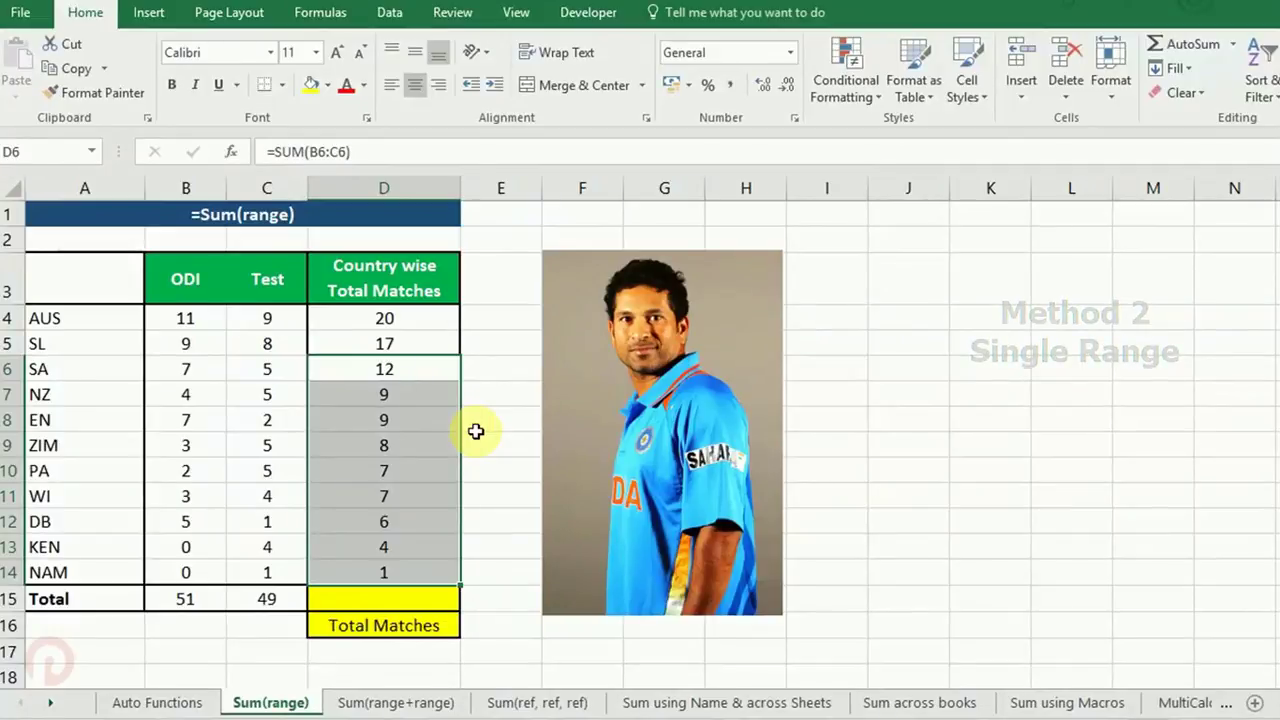
click(392, 703)
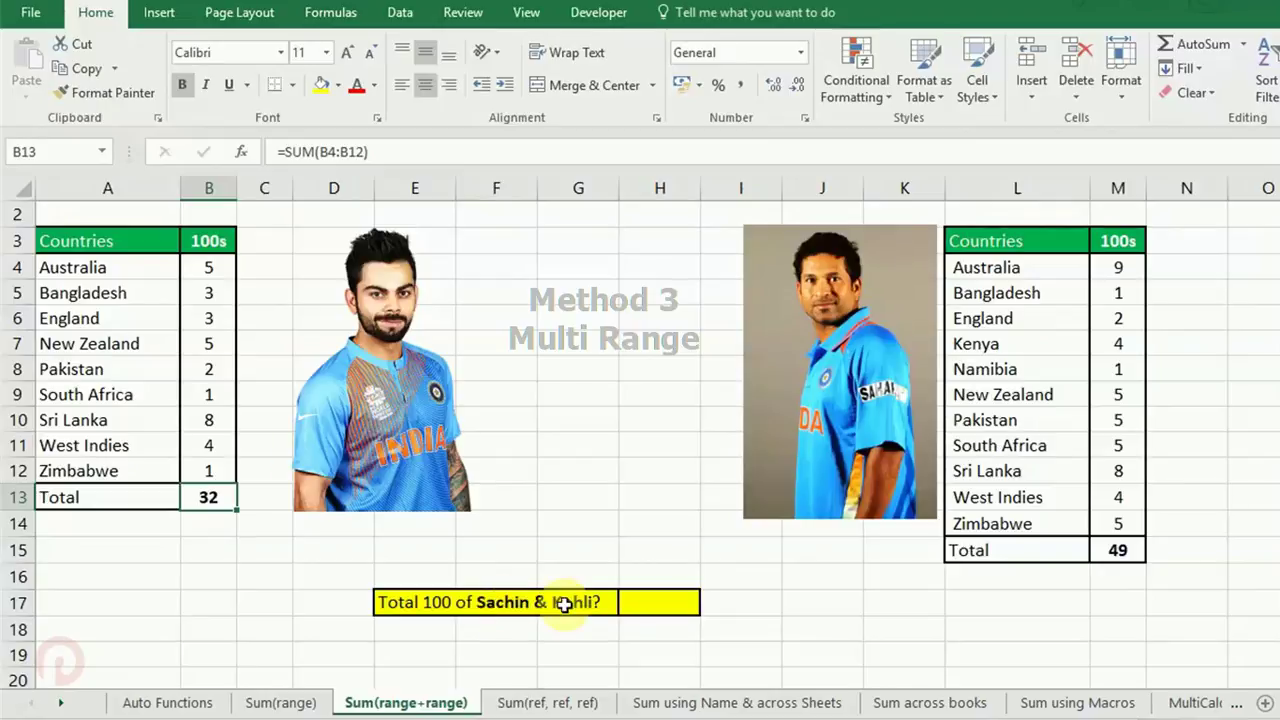
Step: Enter =SUM(B4:B12,M4:M14) in H17, combining Kohli's and Sachin's centuries into 81
drag(1122, 272, 1111, 551)
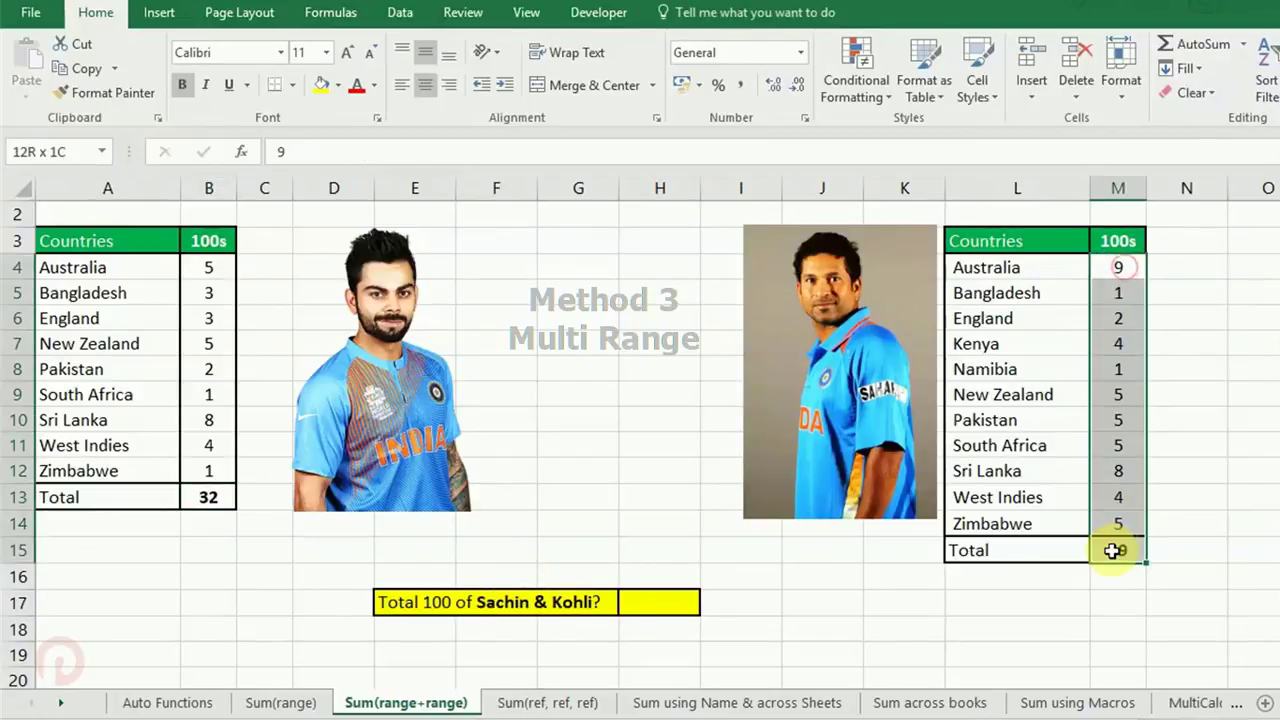
drag(210, 268, 212, 472)
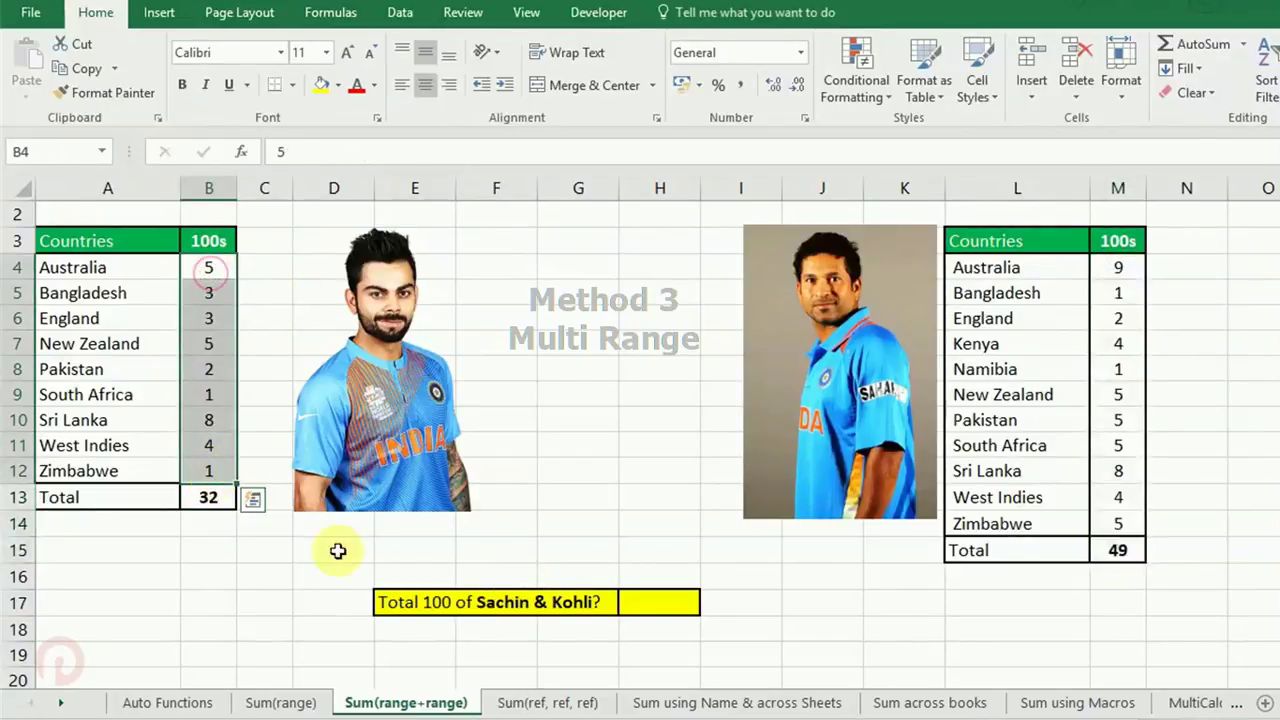
click(637, 595)
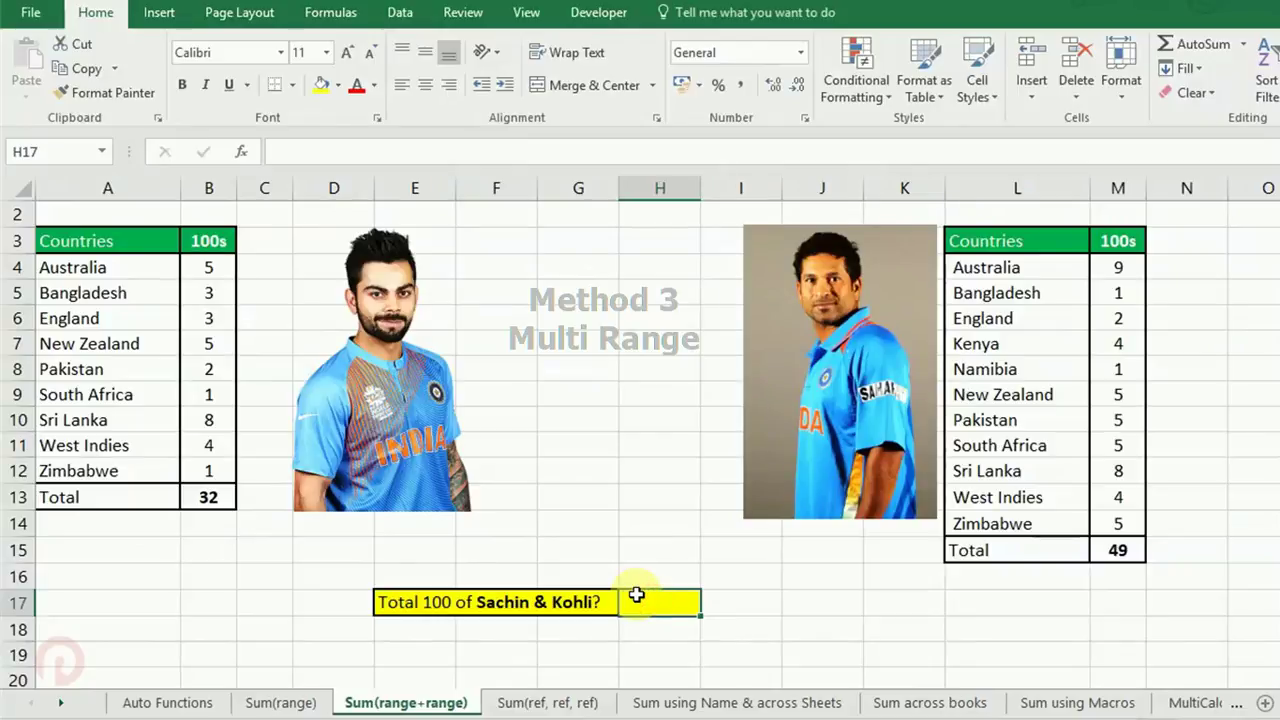
text(=sum)
key(Tab)
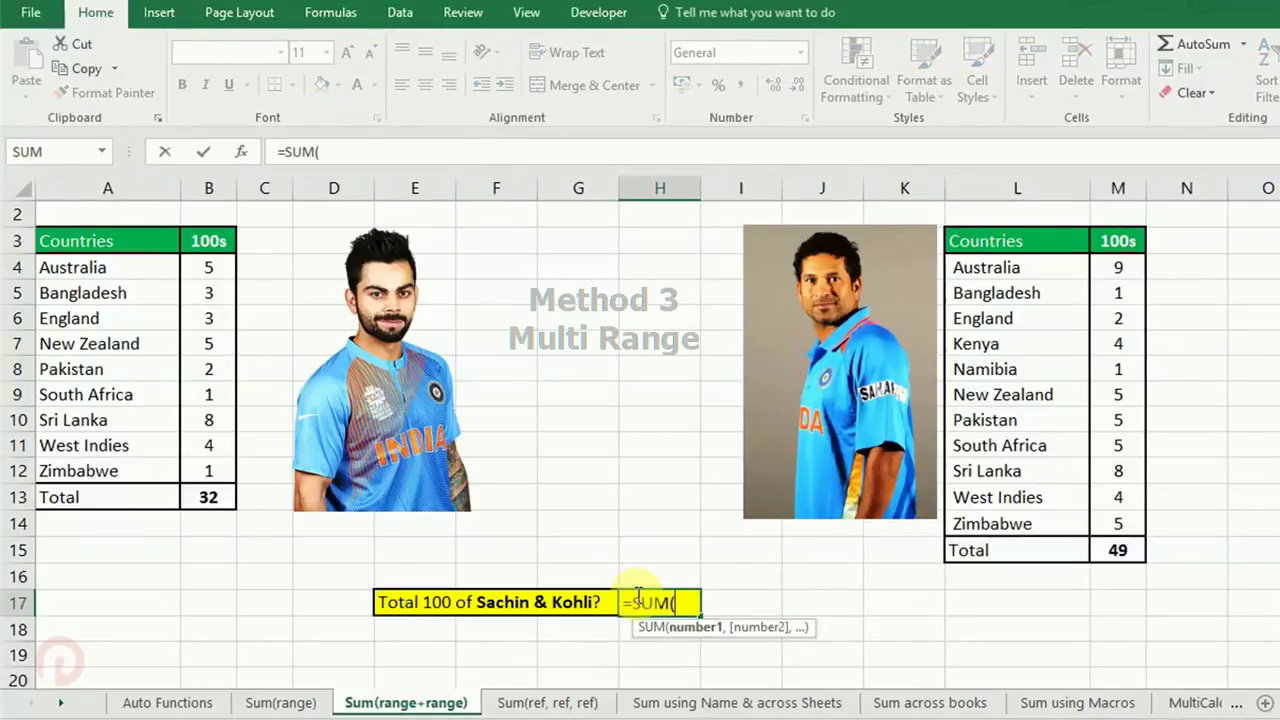
drag(212, 267, 209, 466)
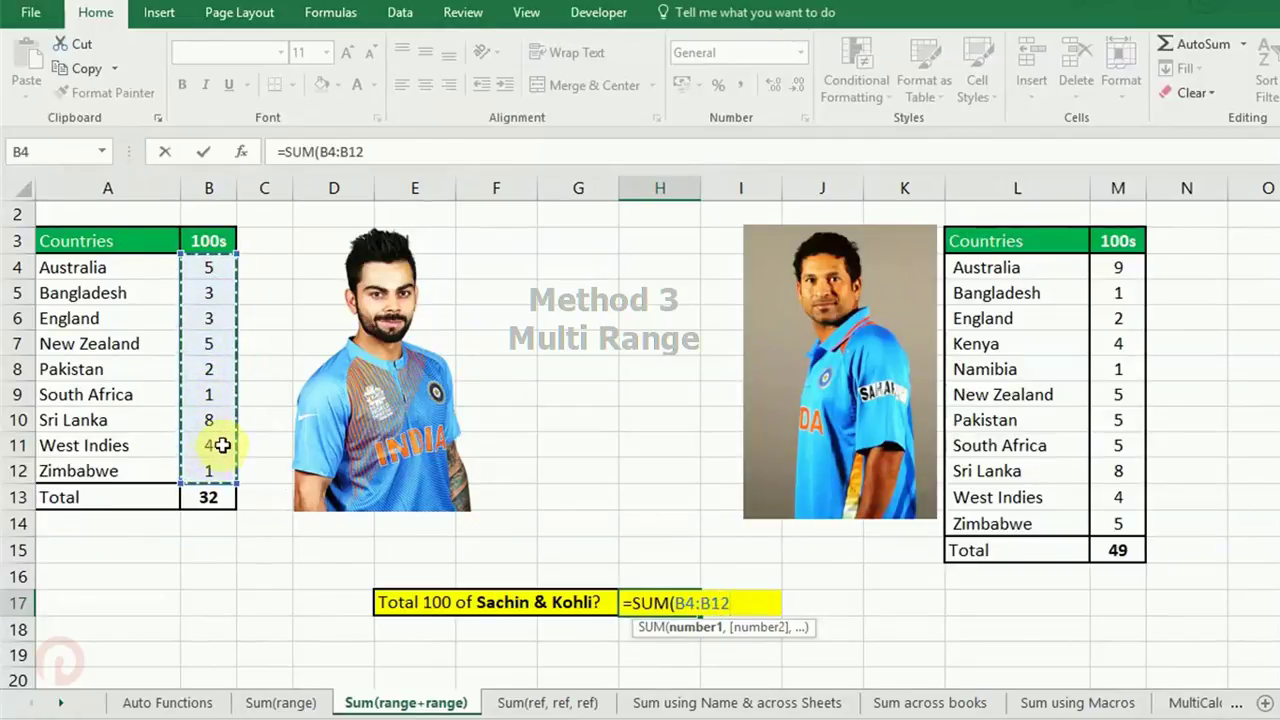
text(,)
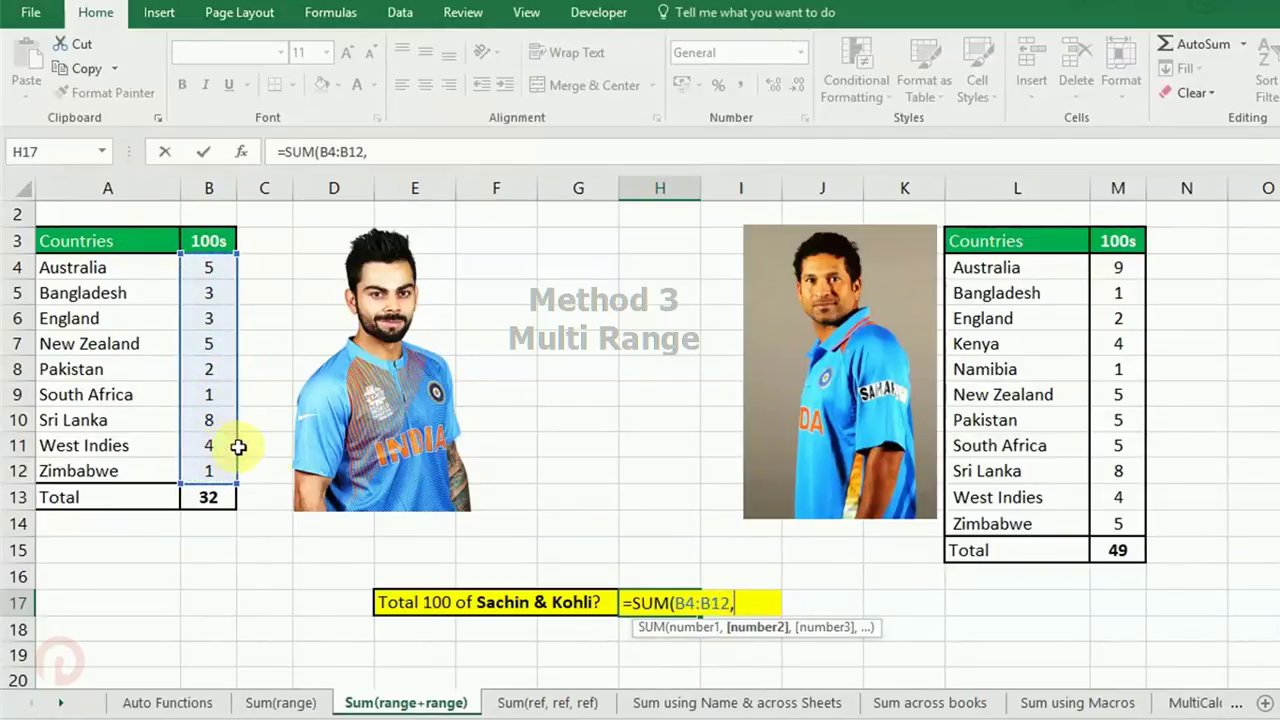
drag(1118, 268, 1120, 514)
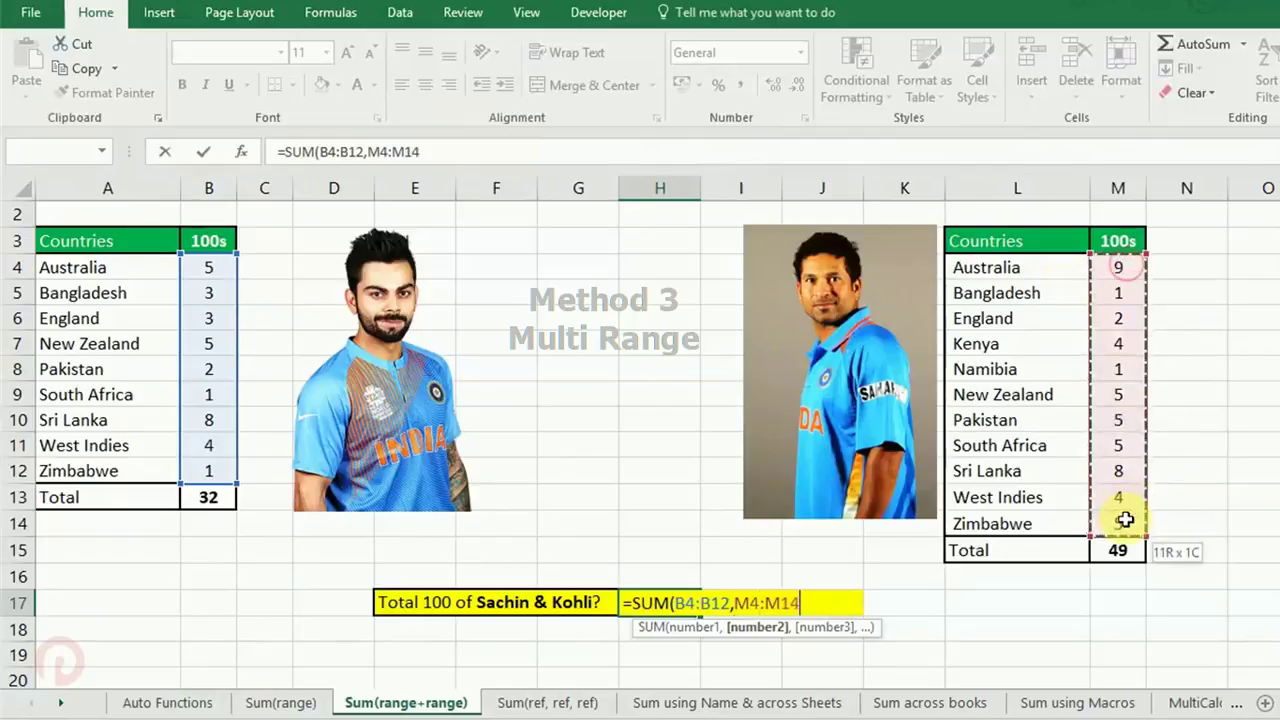
text())
key(Return)
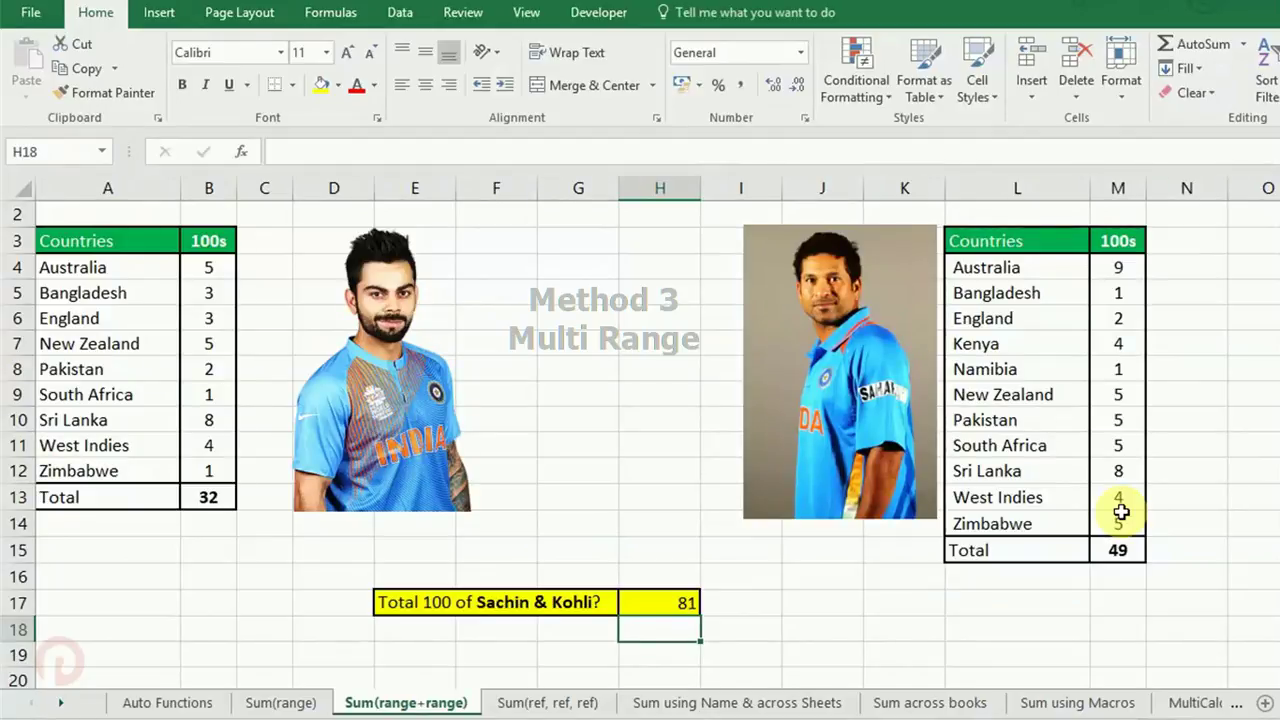
text(=)
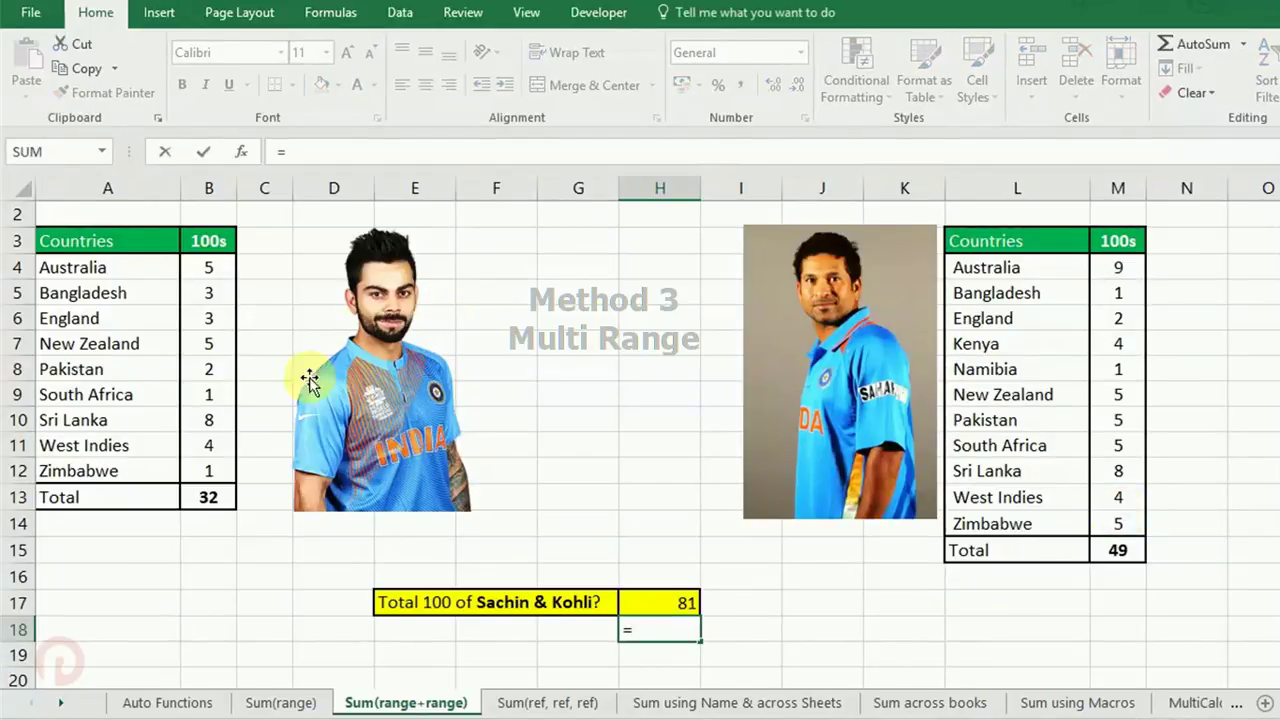
Step: Enter =B13+M15 in H18 to get 81 again, then go to the Sum(ref, ref, ref) sheet
click(195, 497)
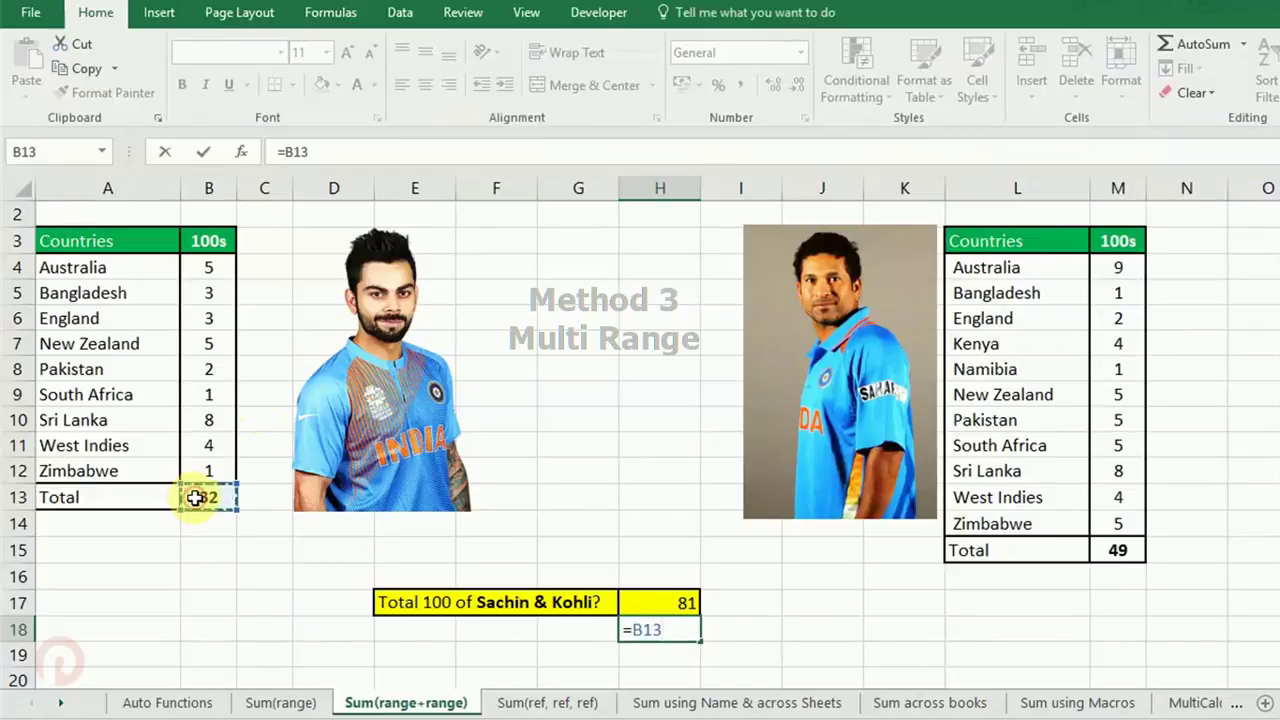
text(+)
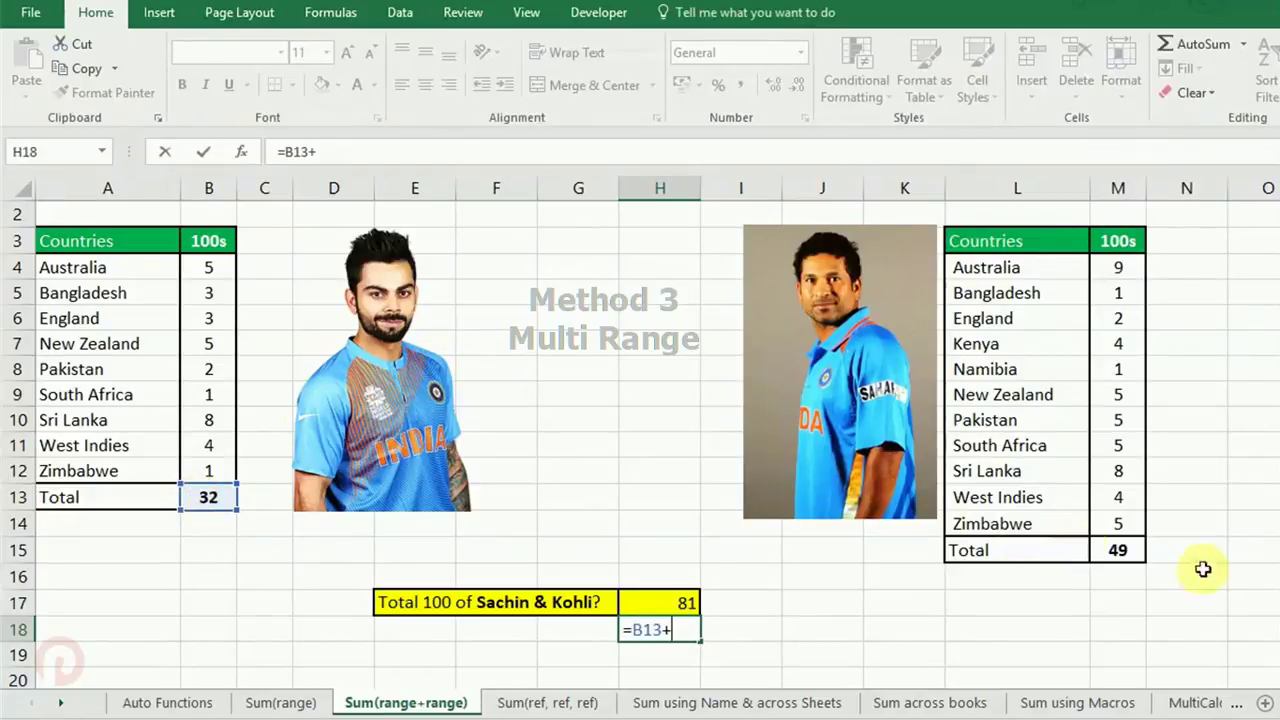
click(1128, 552)
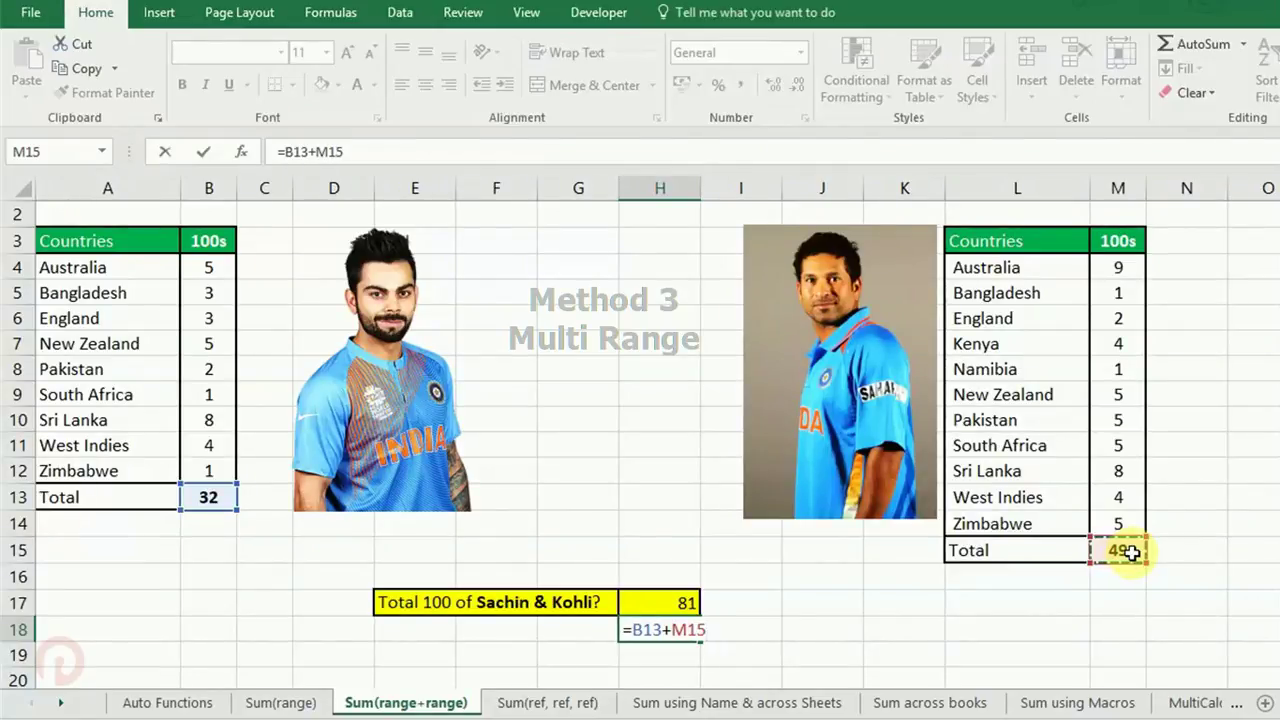
key(Return)
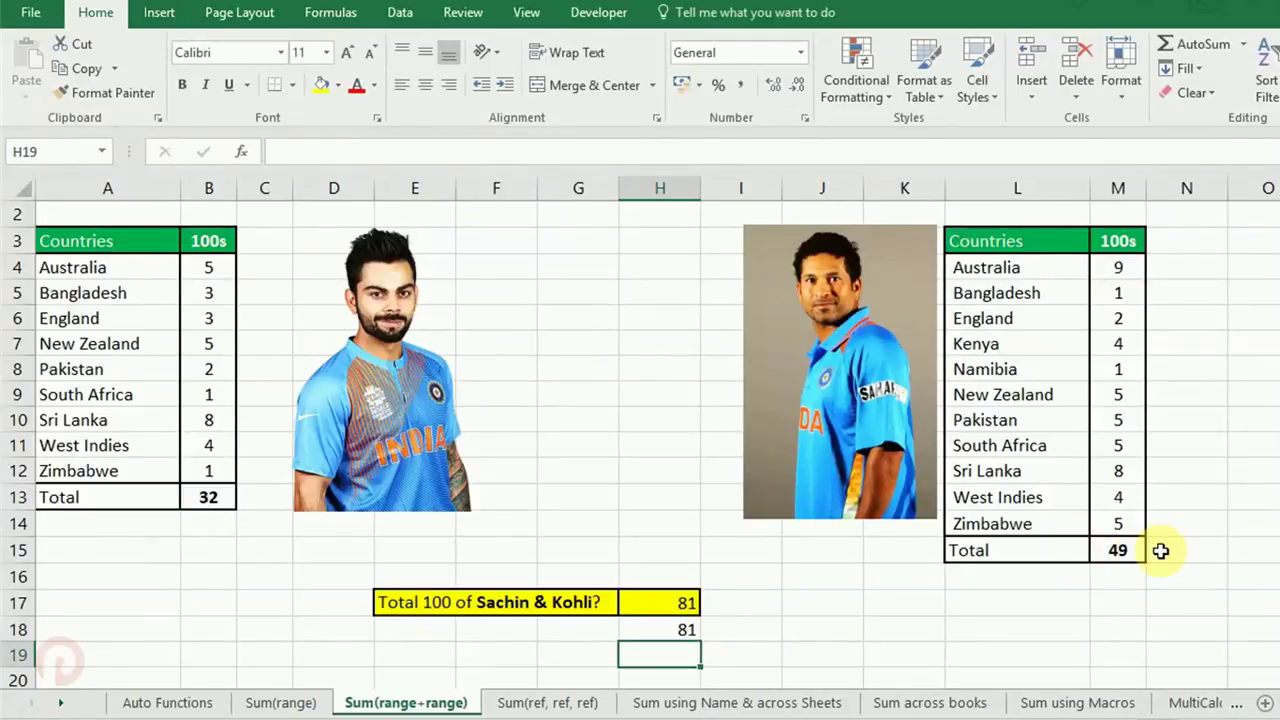
click(548, 702)
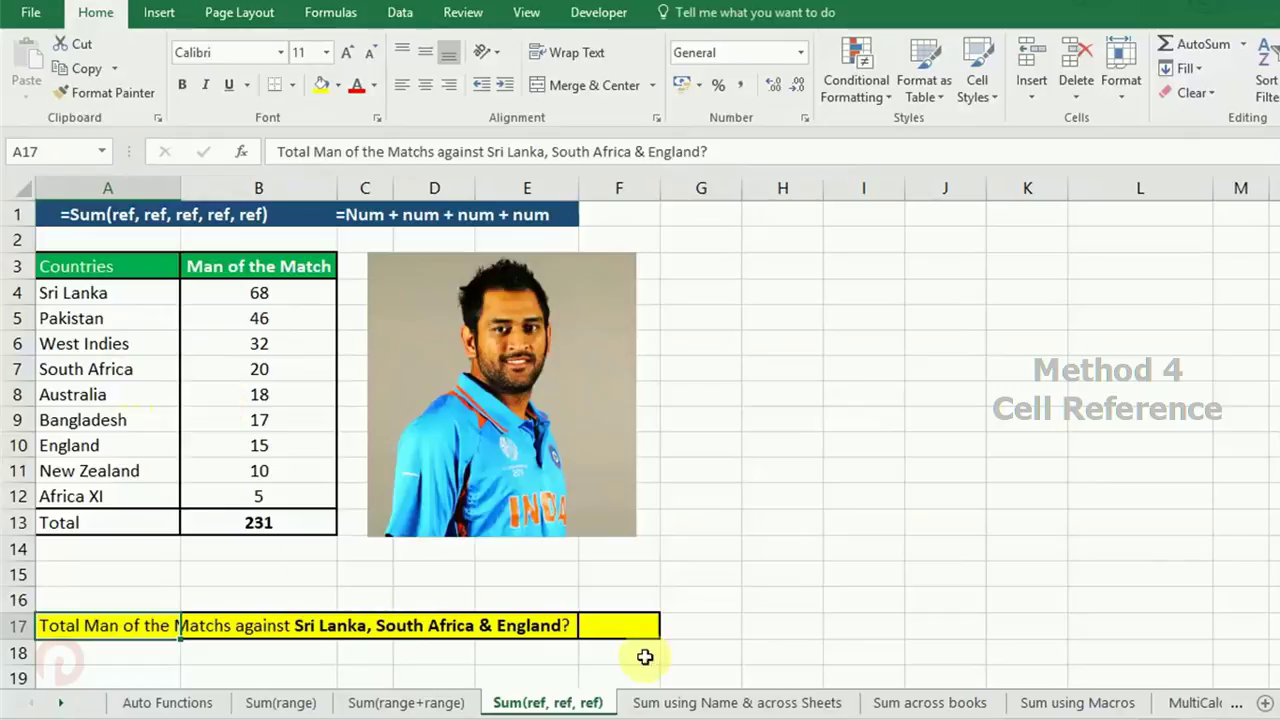
Step: Enter =sum(B4,B7,B10) in F17, adding Sri Lanka, South Africa and England to 103
click(619, 631)
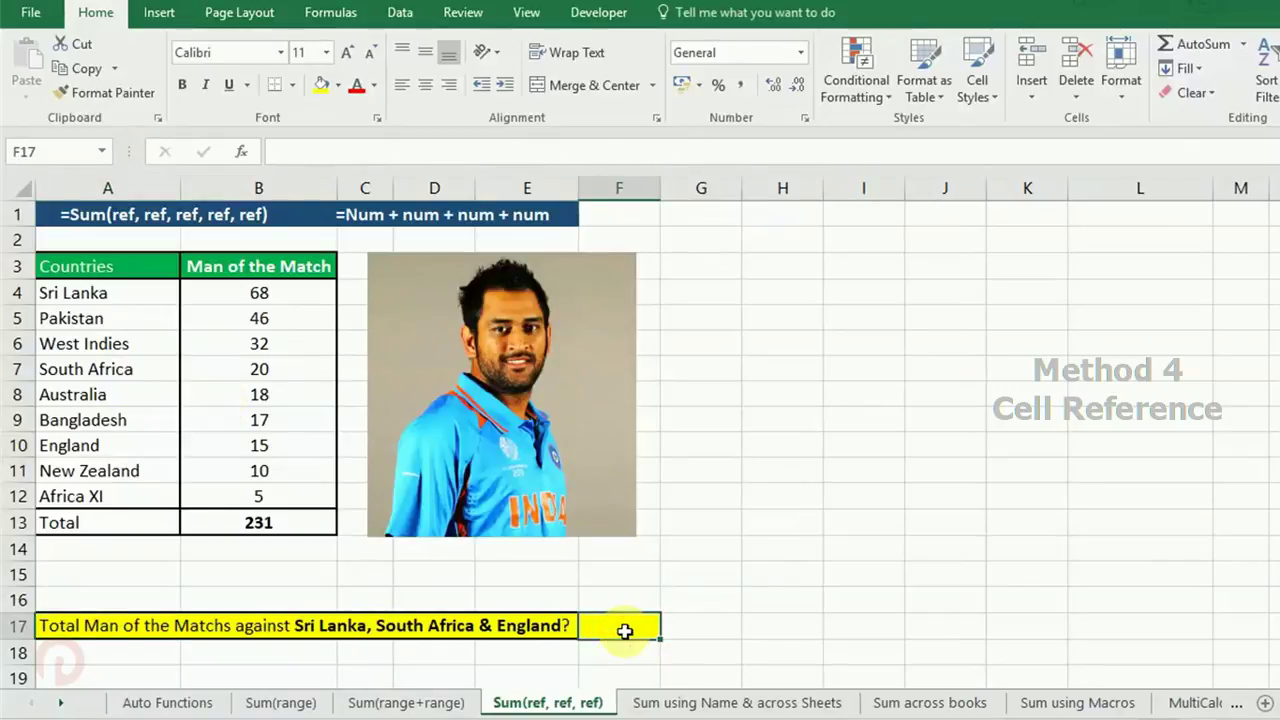
text(s)
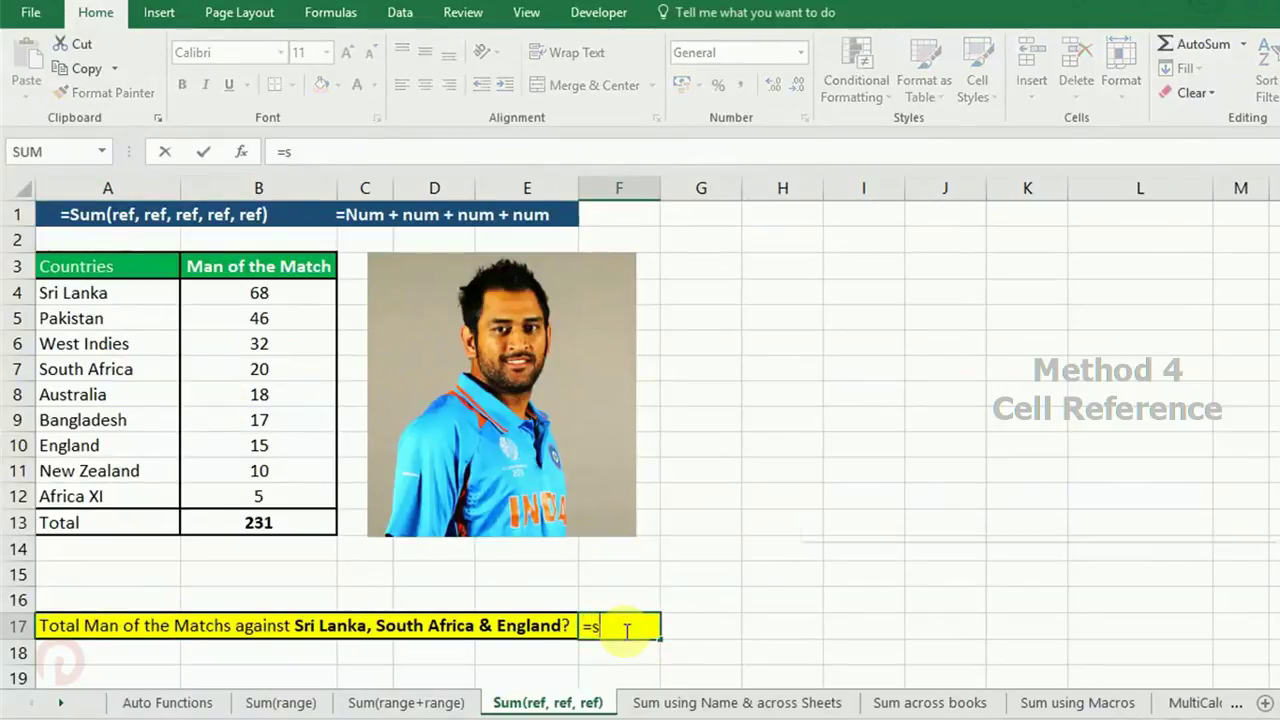
text(um()
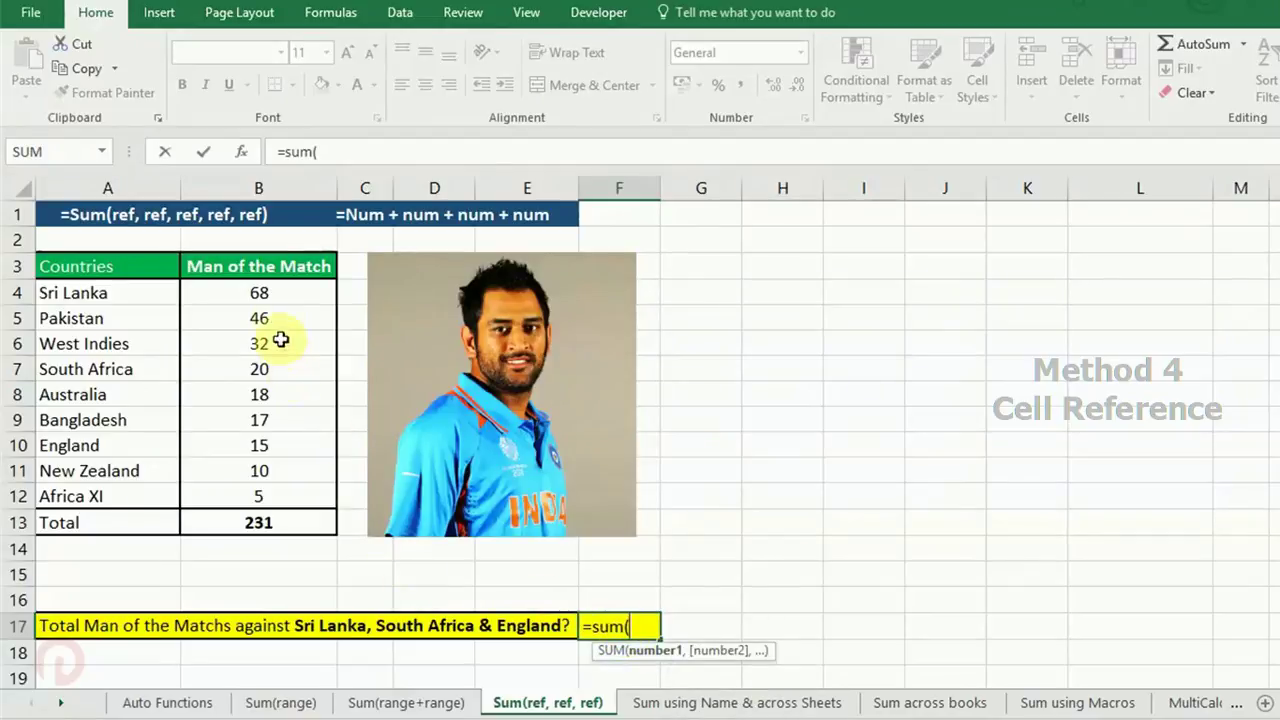
click(276, 294)
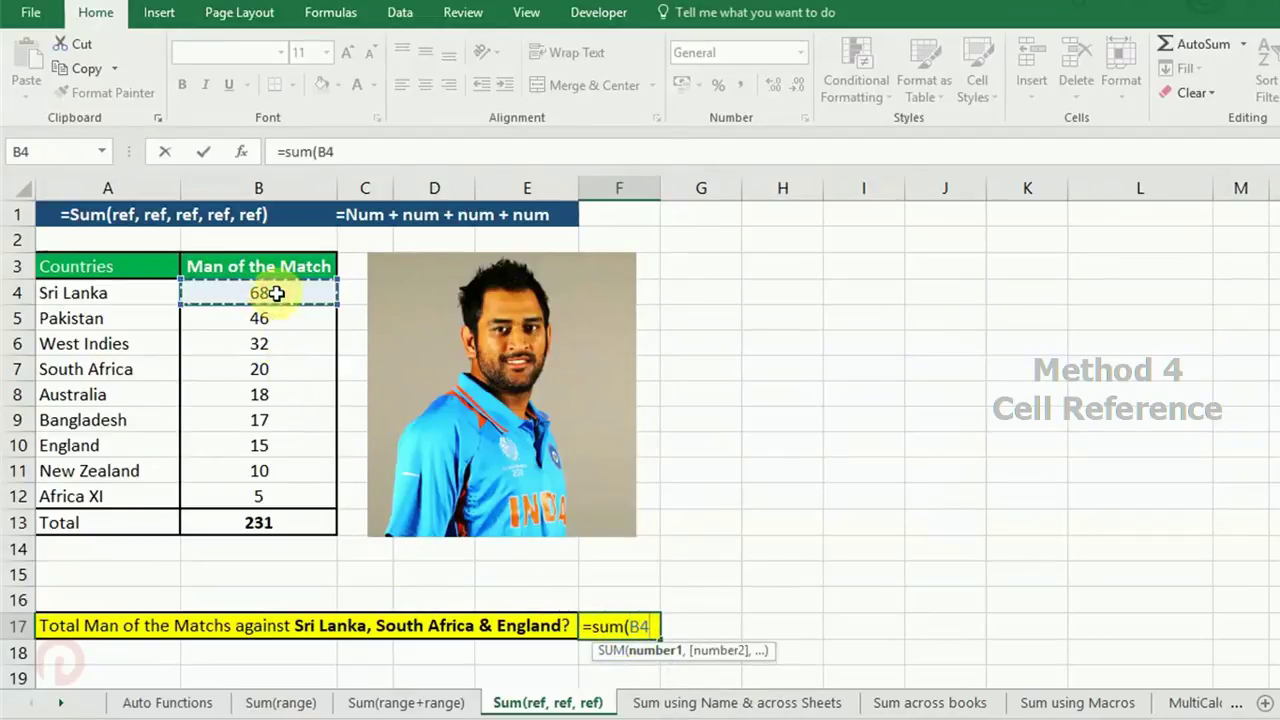
text(,)
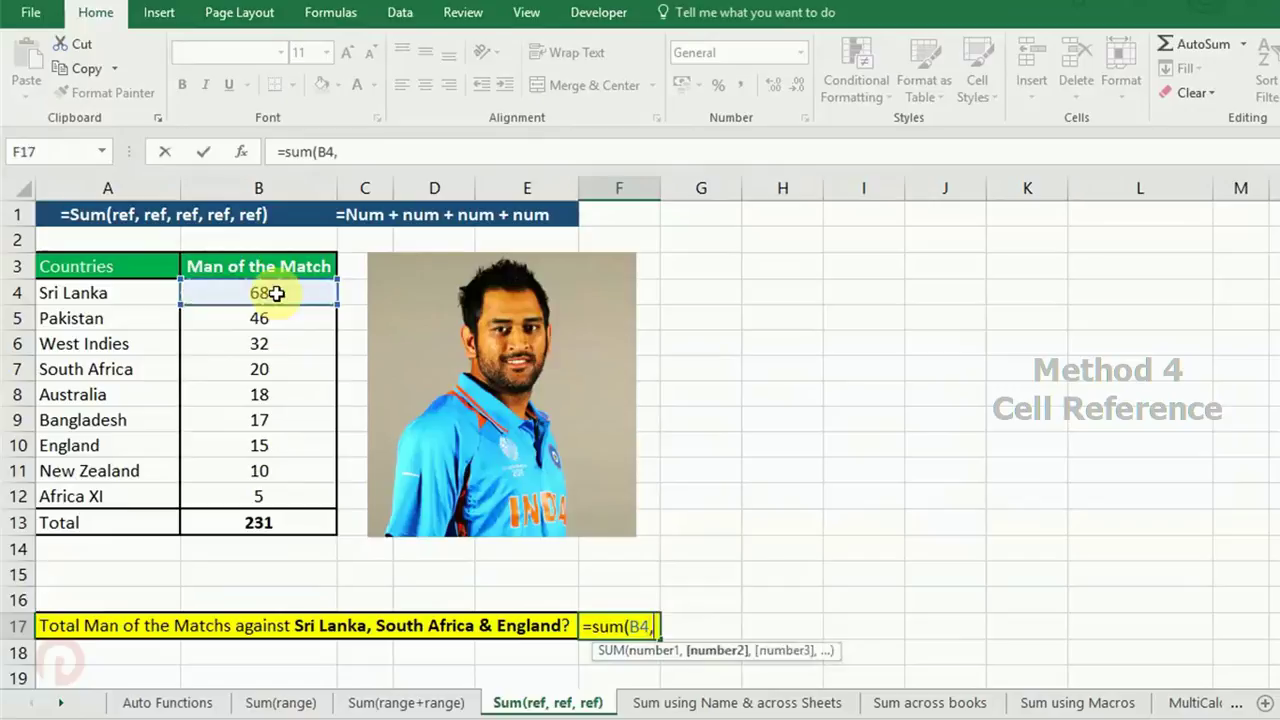
click(272, 369)
text(,)
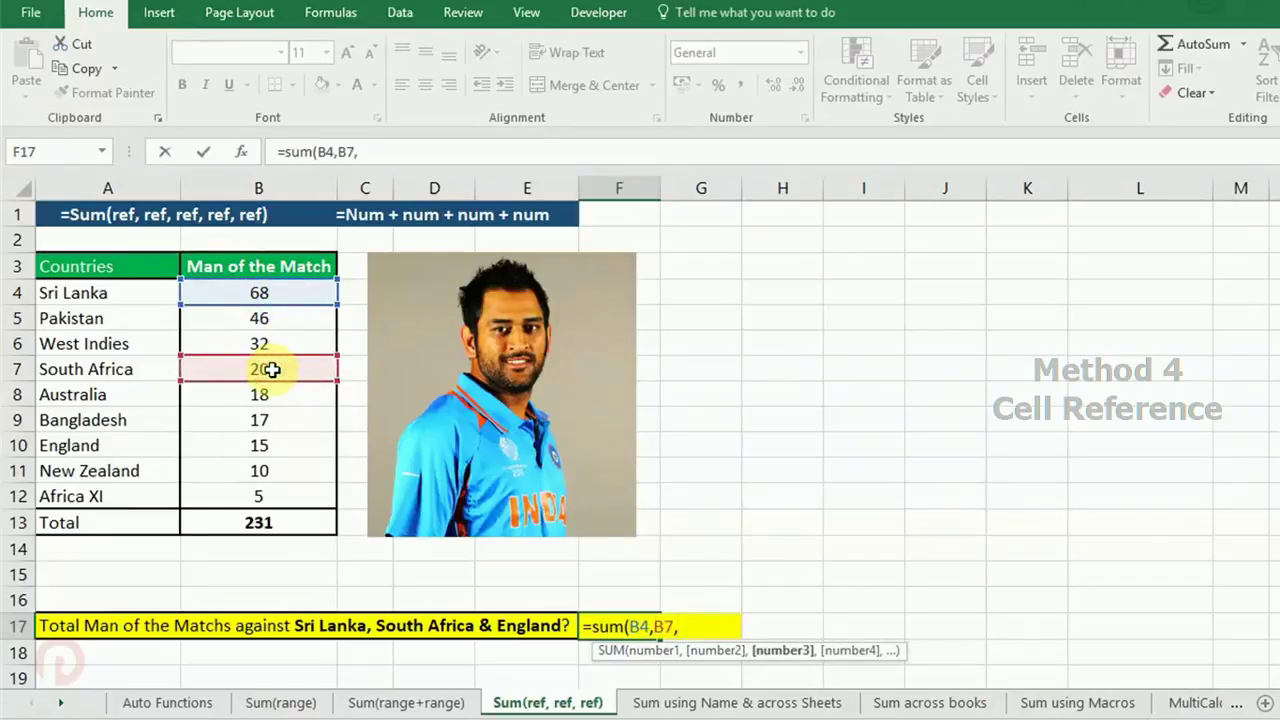
click(266, 445)
text())
key(Return)
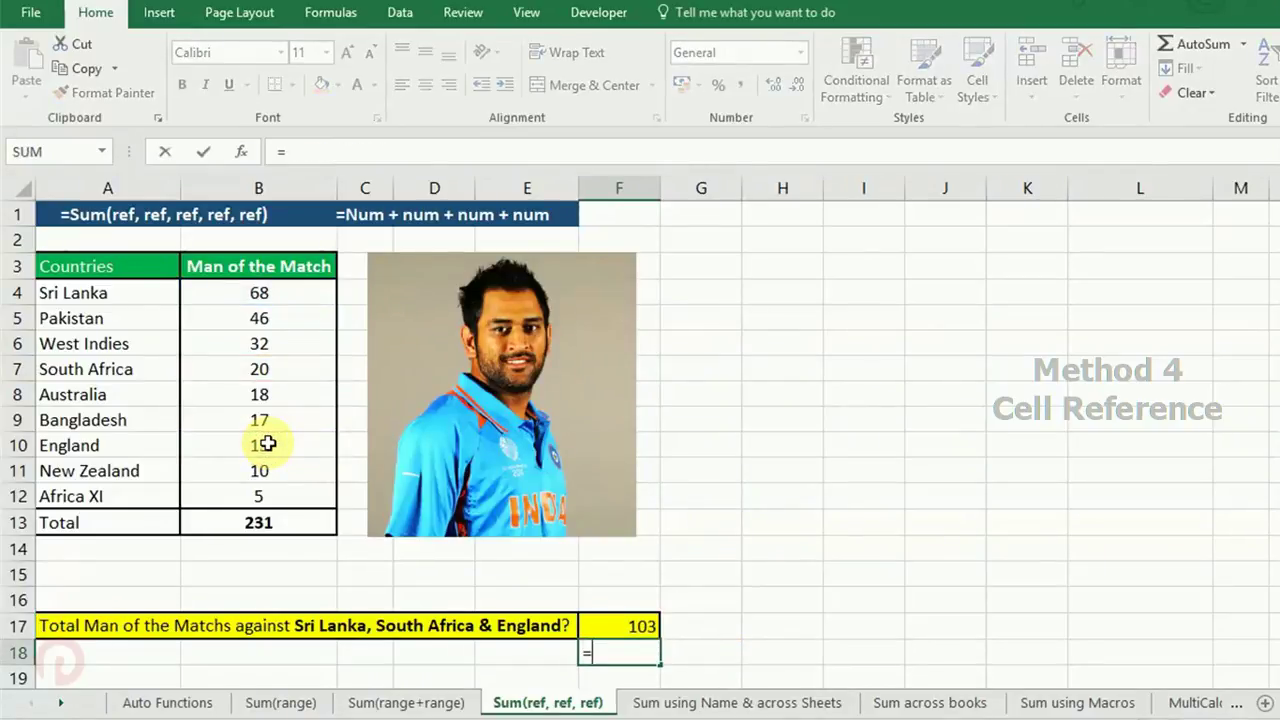
text(=SUM()
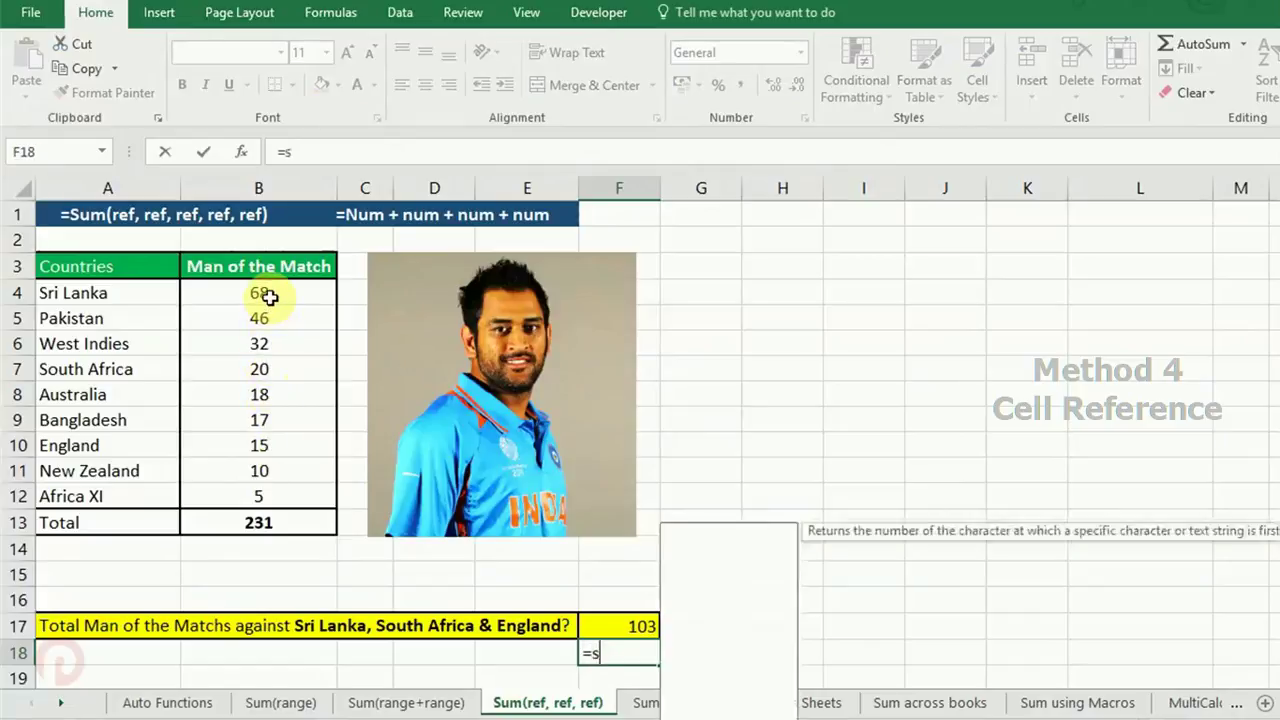
Step: Enter =SUM(B4,B7,B10) in F18, again giving 103
click(271, 294)
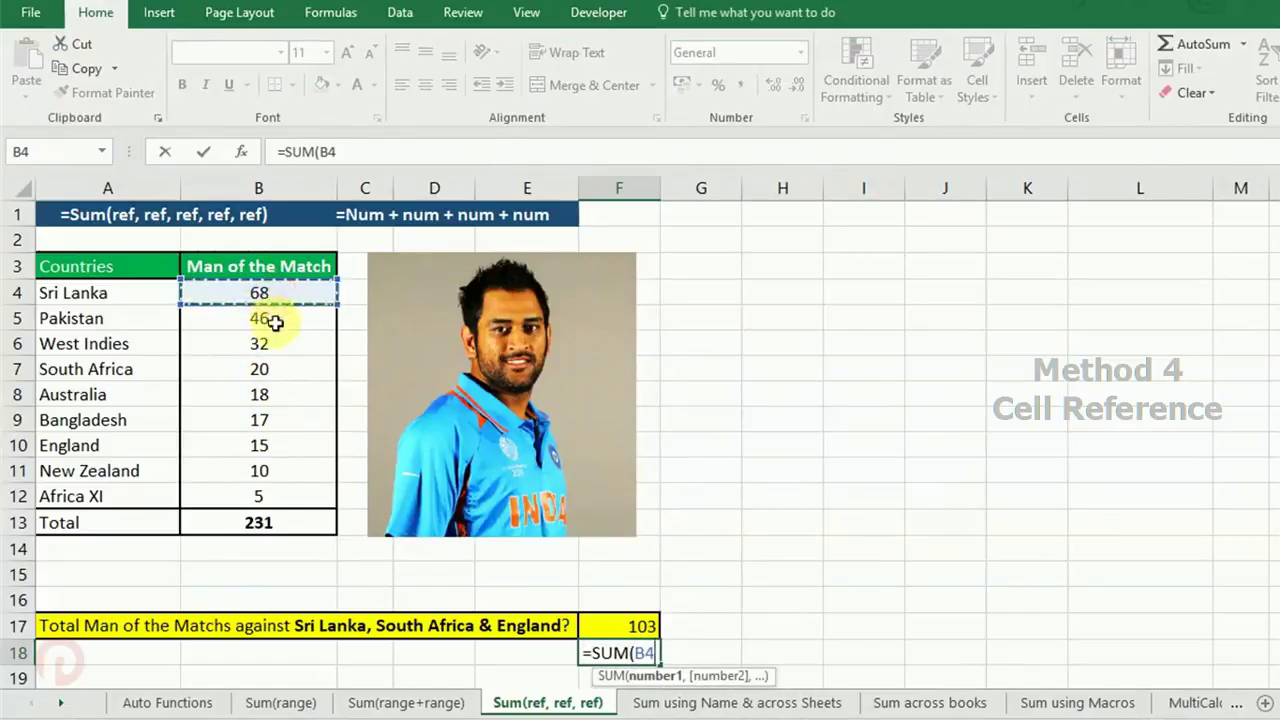
text(,)
click(266, 369)
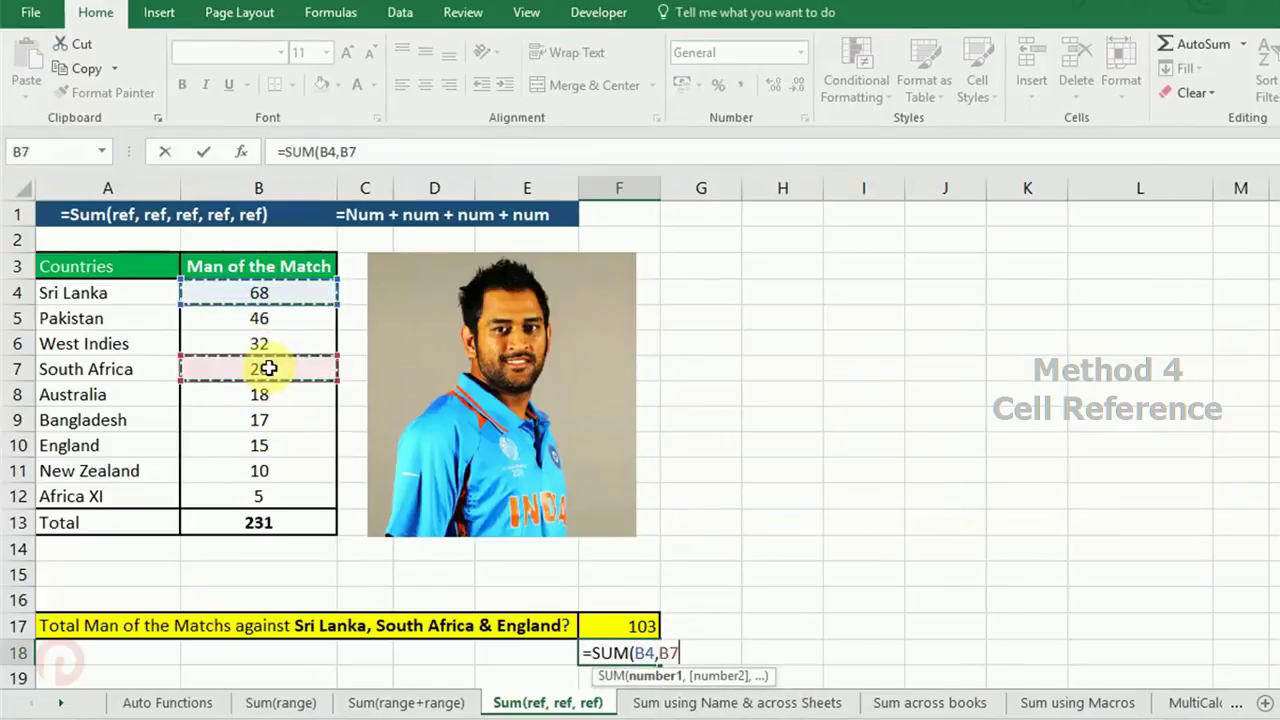
text(,)
click(260, 440)
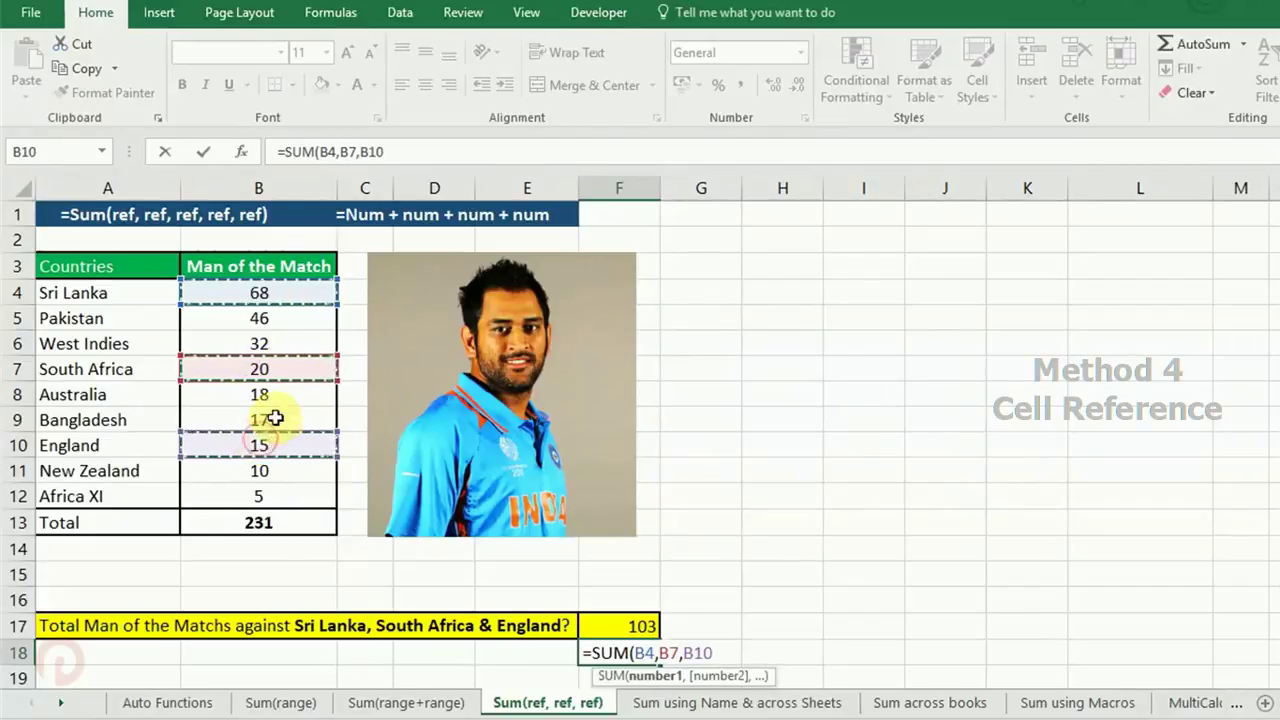
text())
key(Return)
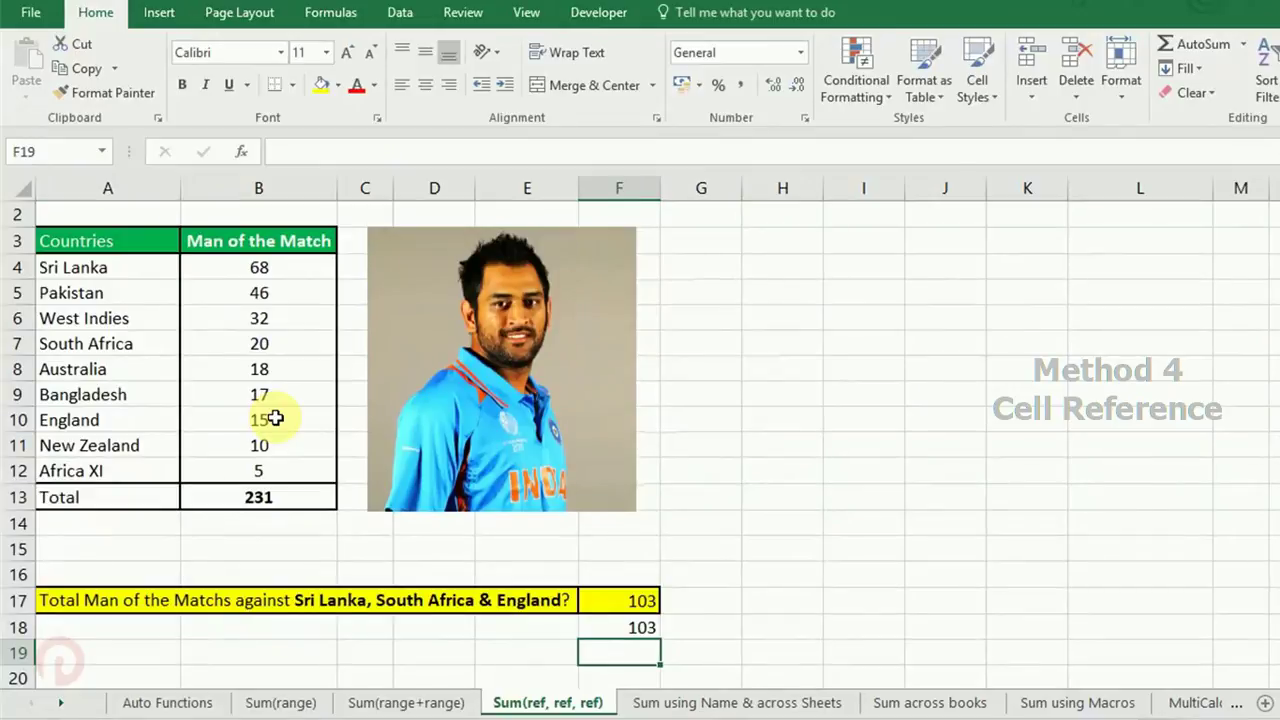
Step: Enter the plain addition =B4+B7+B10 in F19 to show 103
text(=)
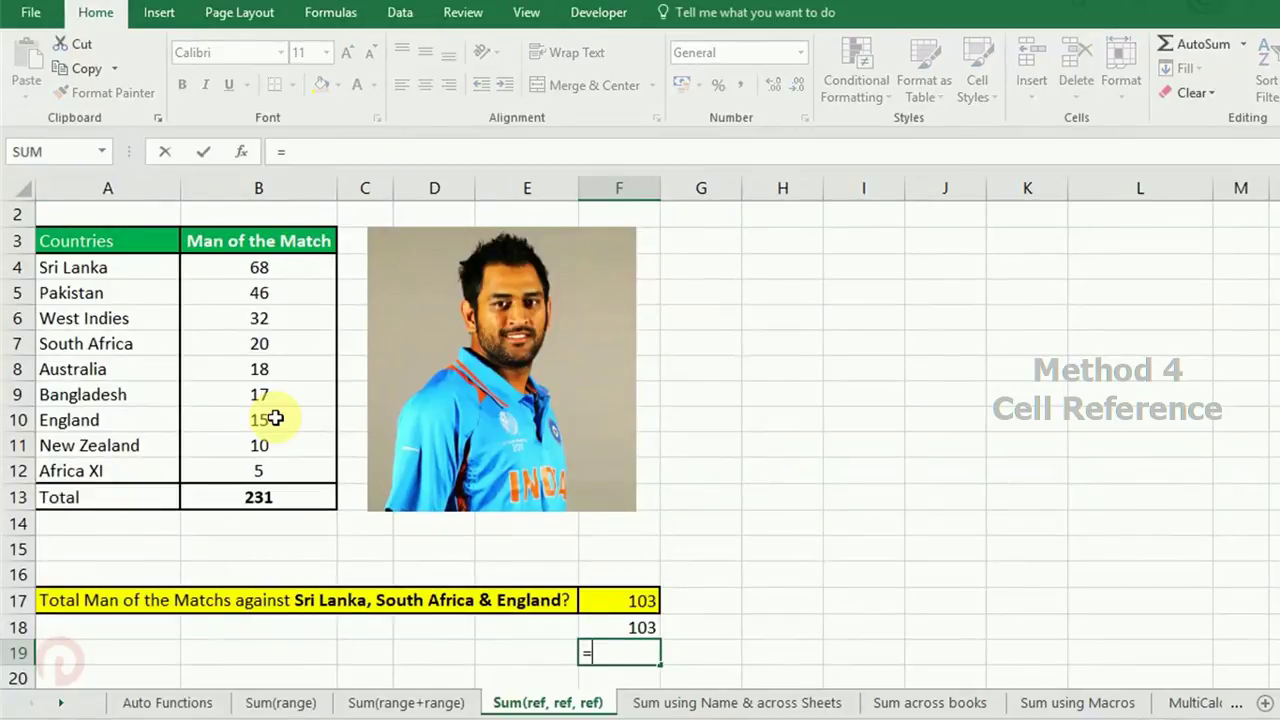
text(su)
key(BackSpace)
key(BackSpace)
click(310, 270)
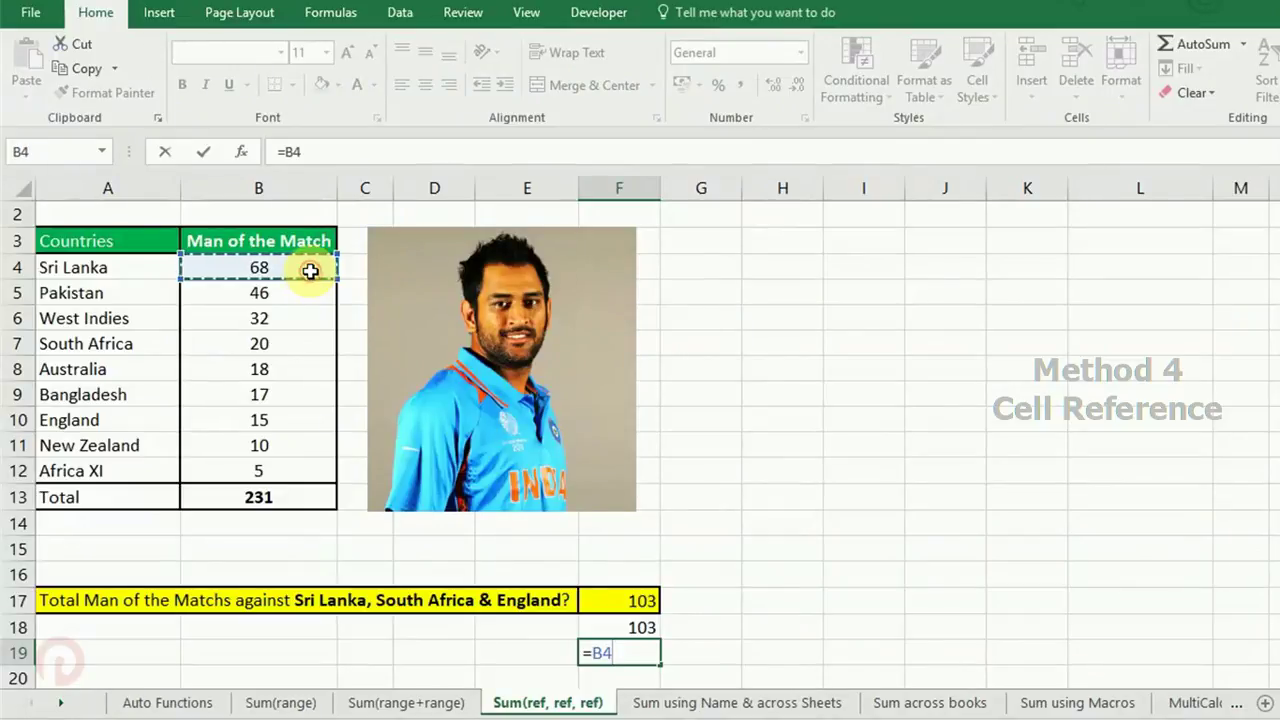
text(+)
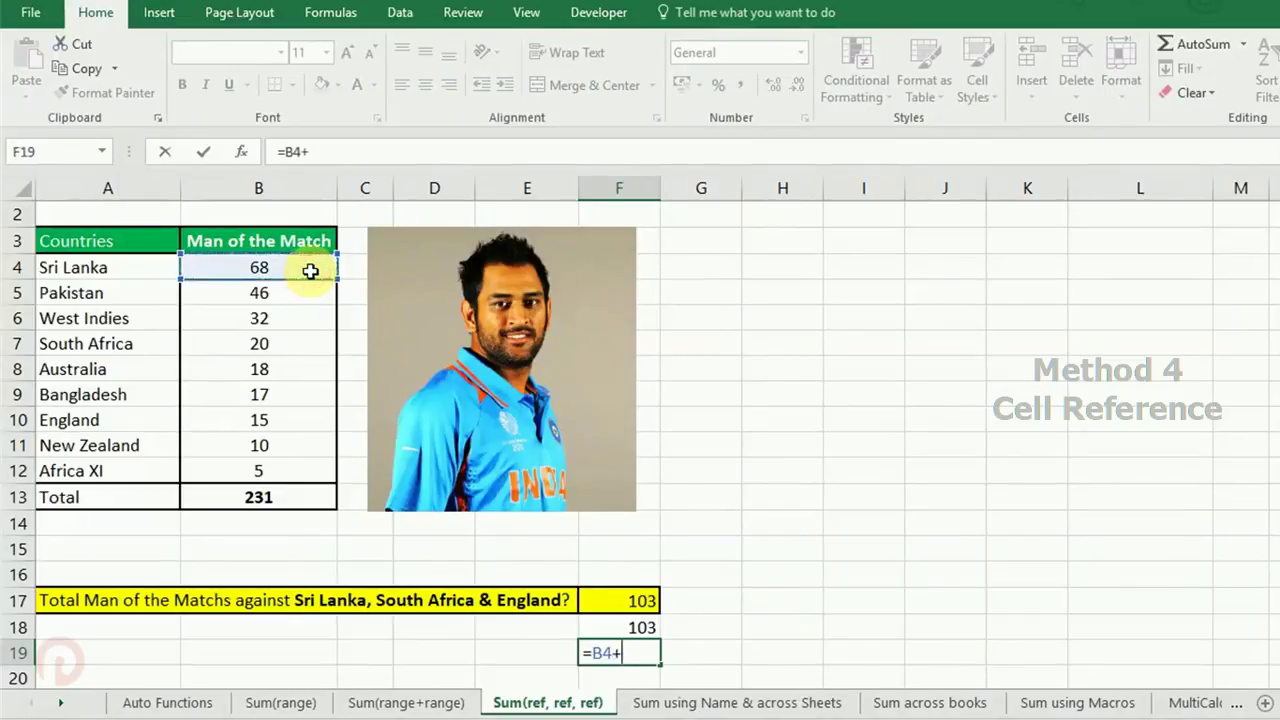
click(289, 336)
text(+)
click(287, 414)
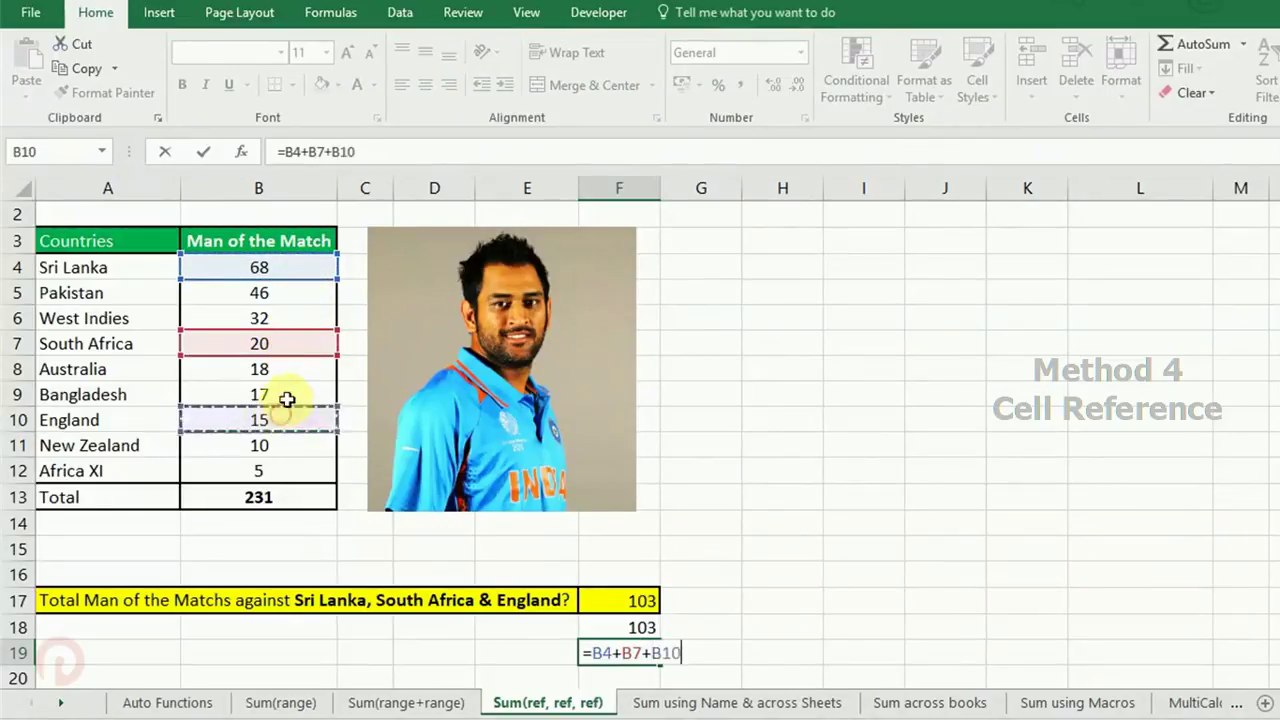
key(Return)
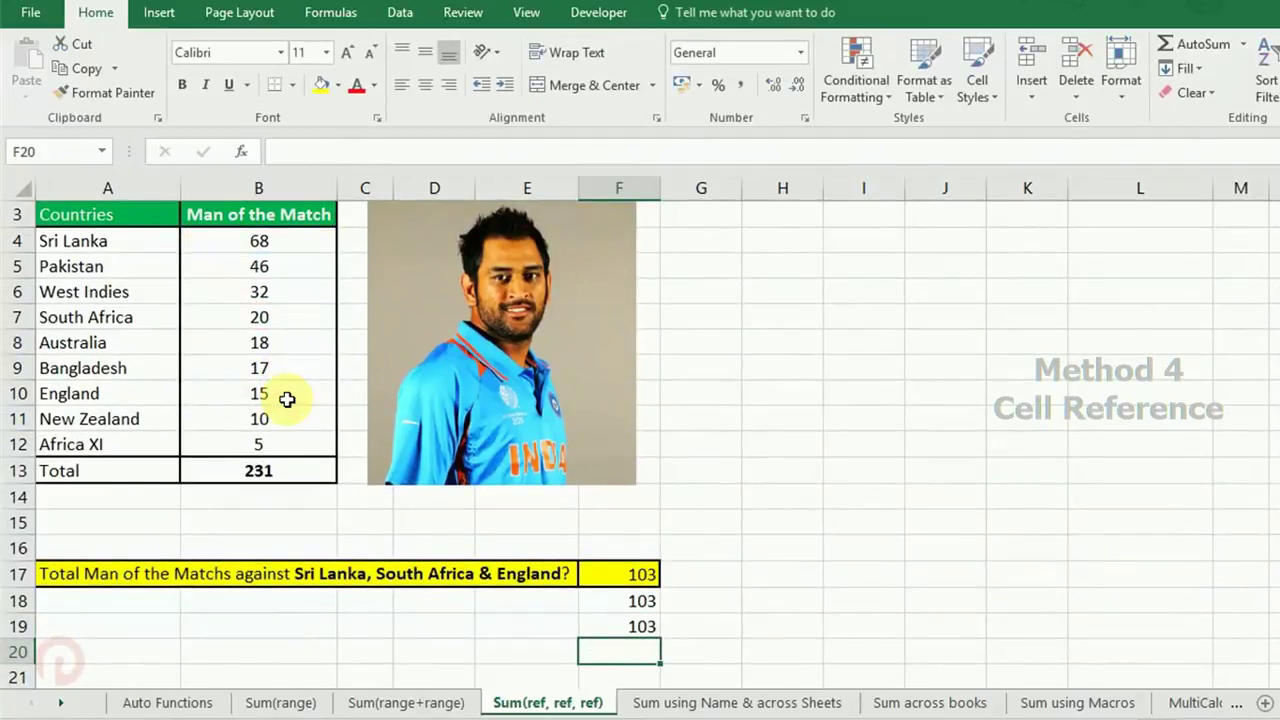
key(Up)
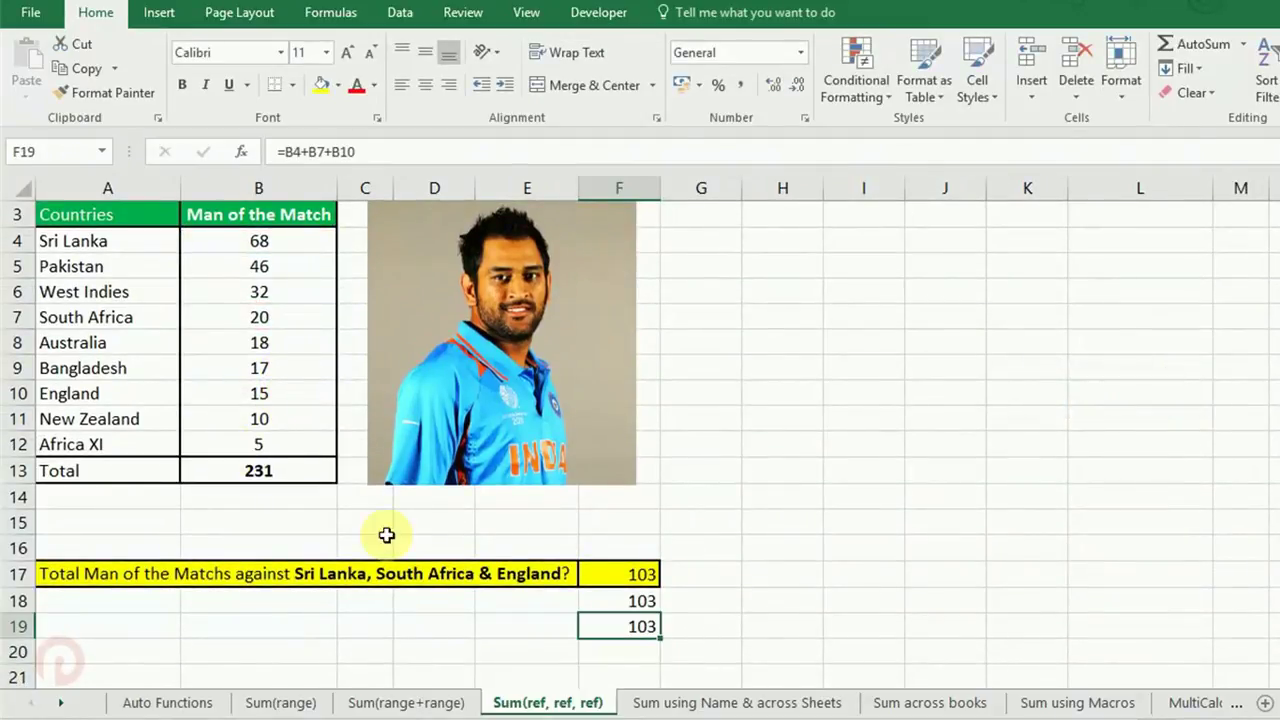
Step: View the E2 answer cell on the Sum using Name & across Sheets sheet, then return to Sum(range+range)
click(633, 692)
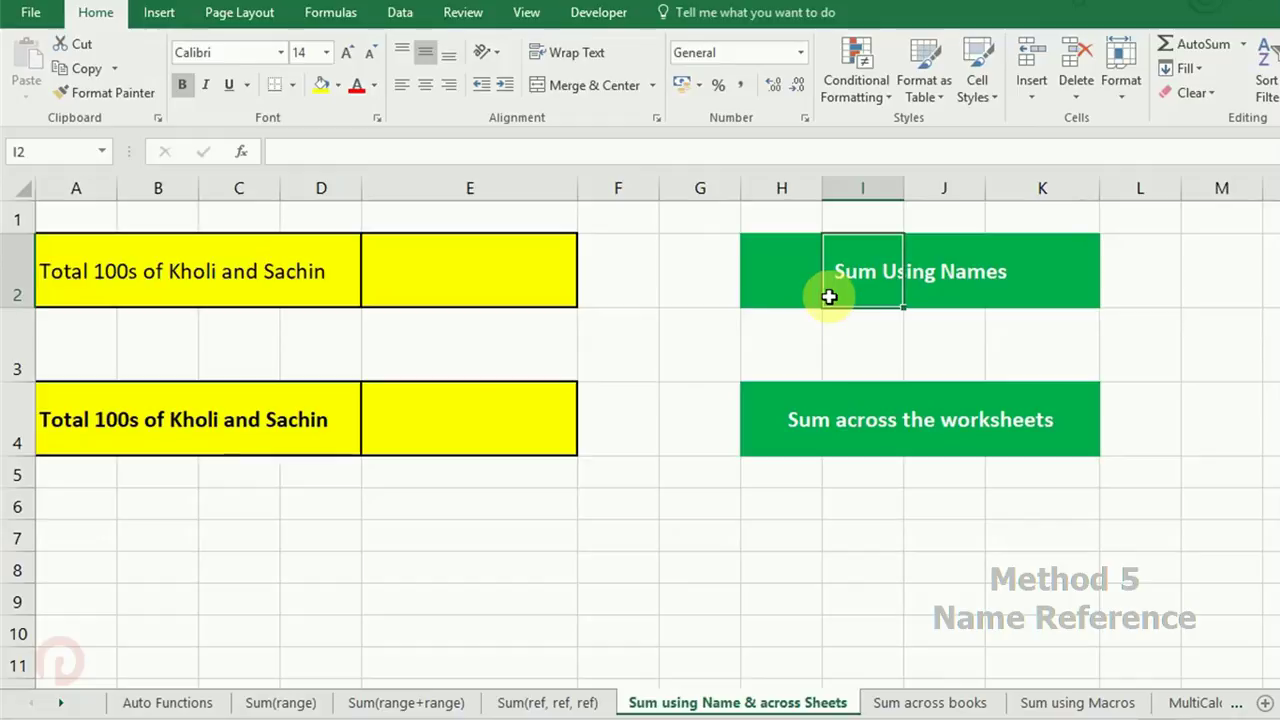
click(510, 264)
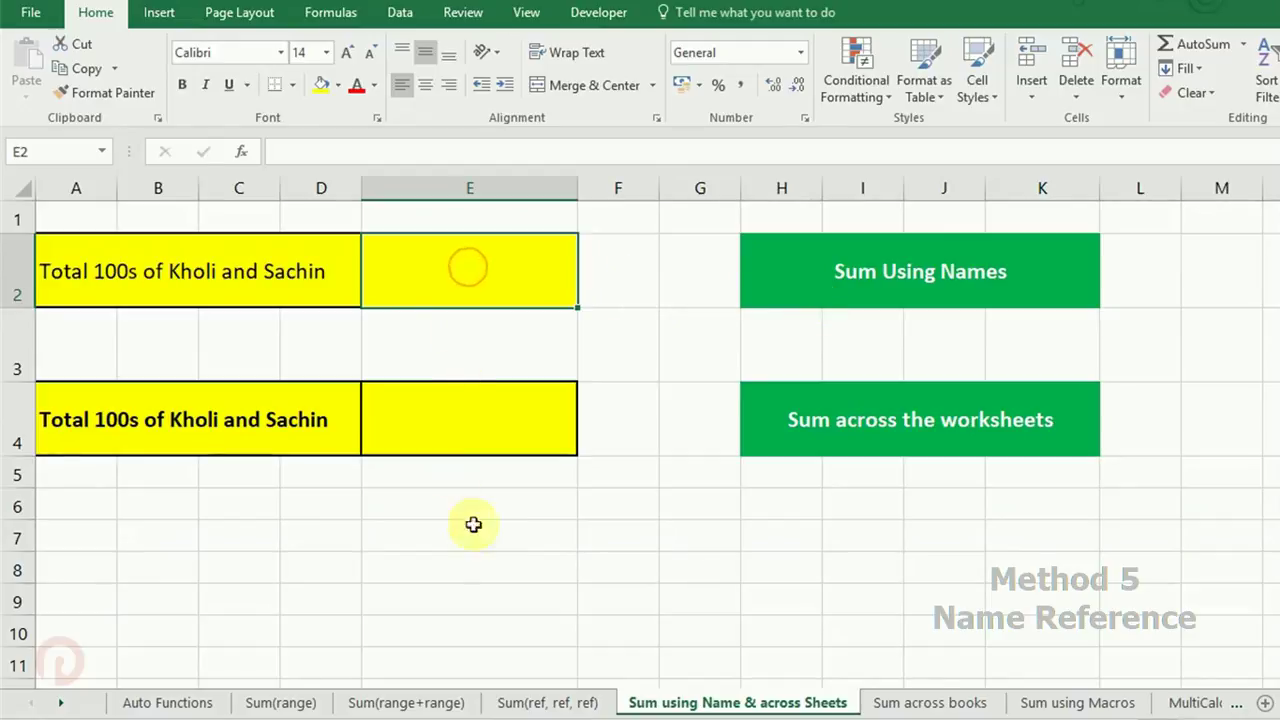
click(384, 704)
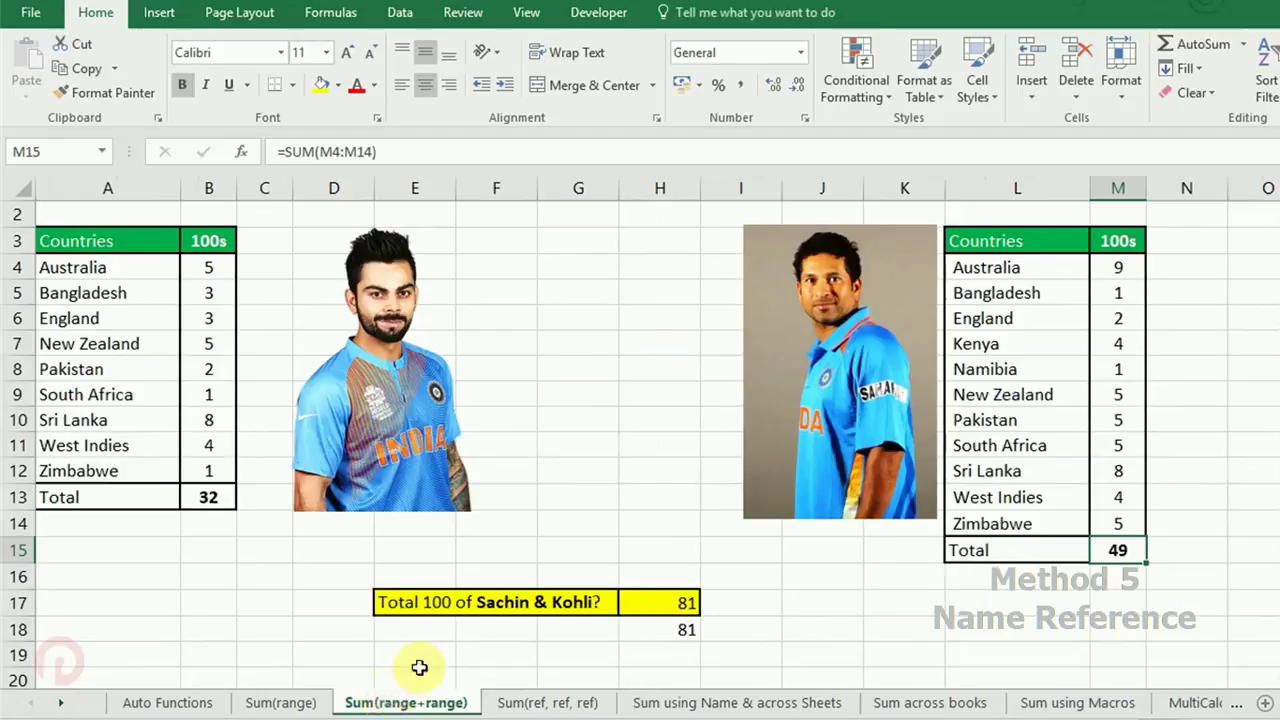
Step: Name Kohli's total cell B13 'Kholi100' via the Name Box
click(200, 505)
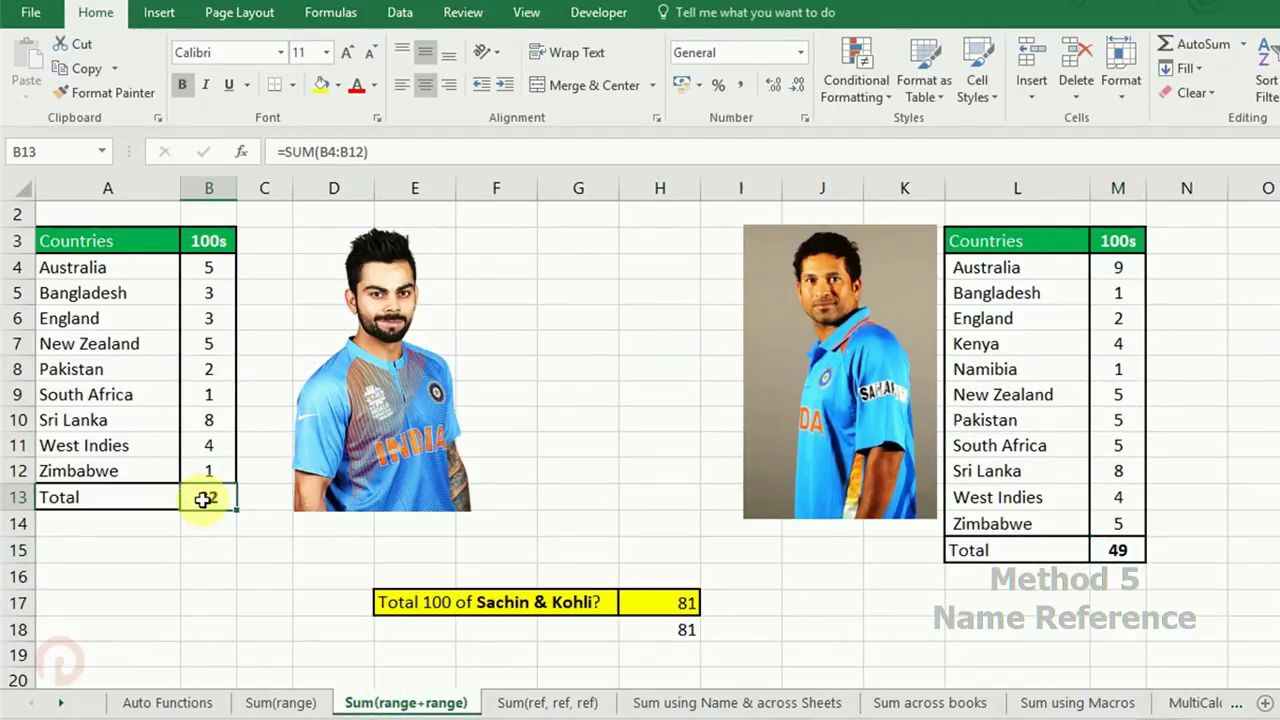
click(1130, 552)
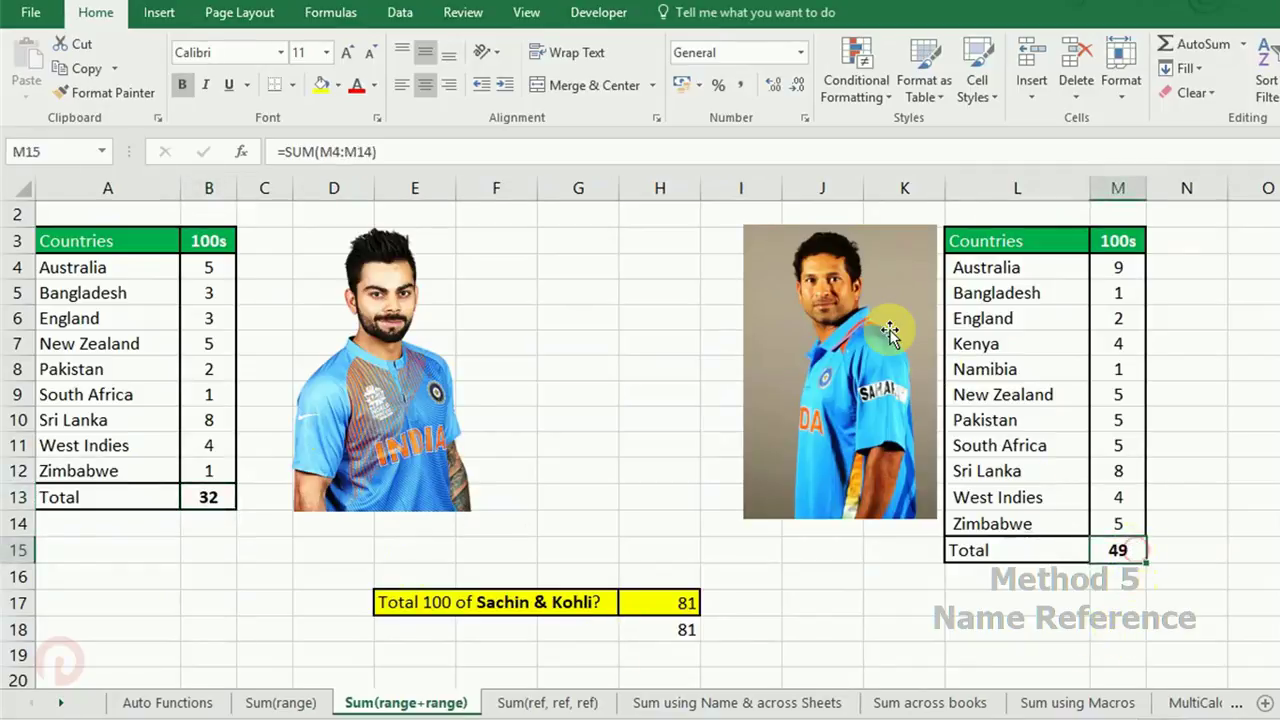
click(220, 497)
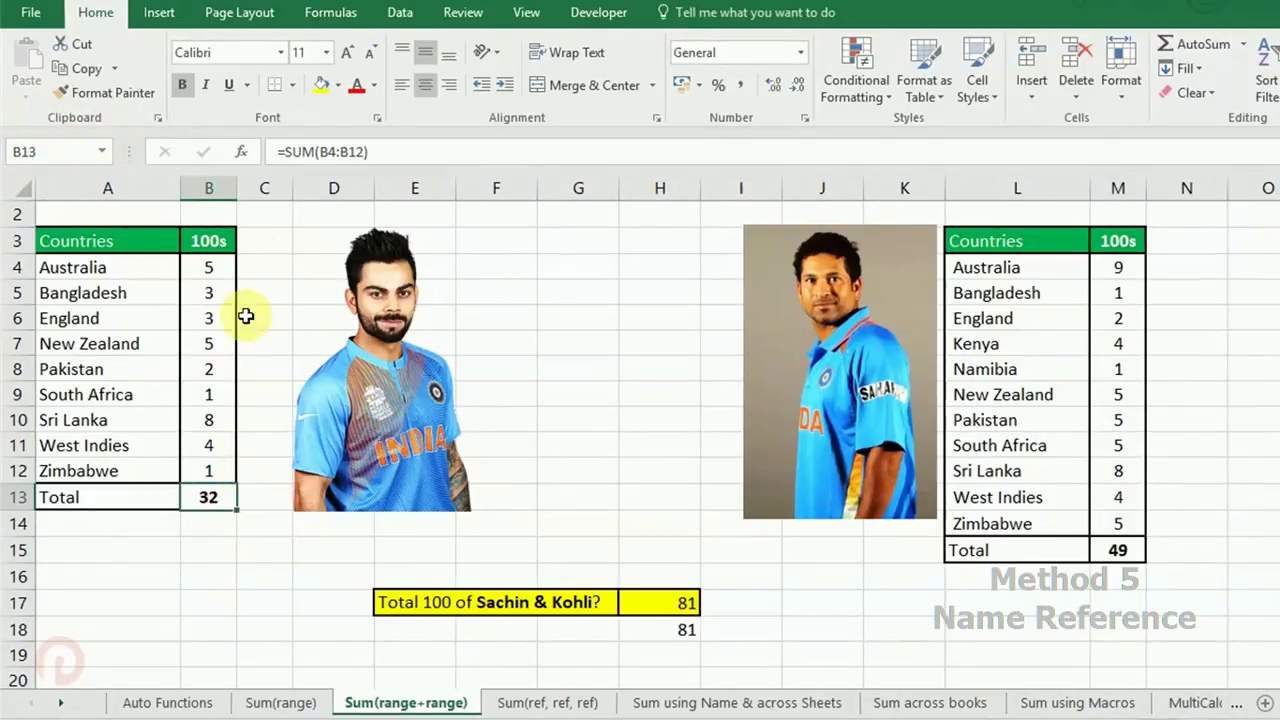
click(66, 151)
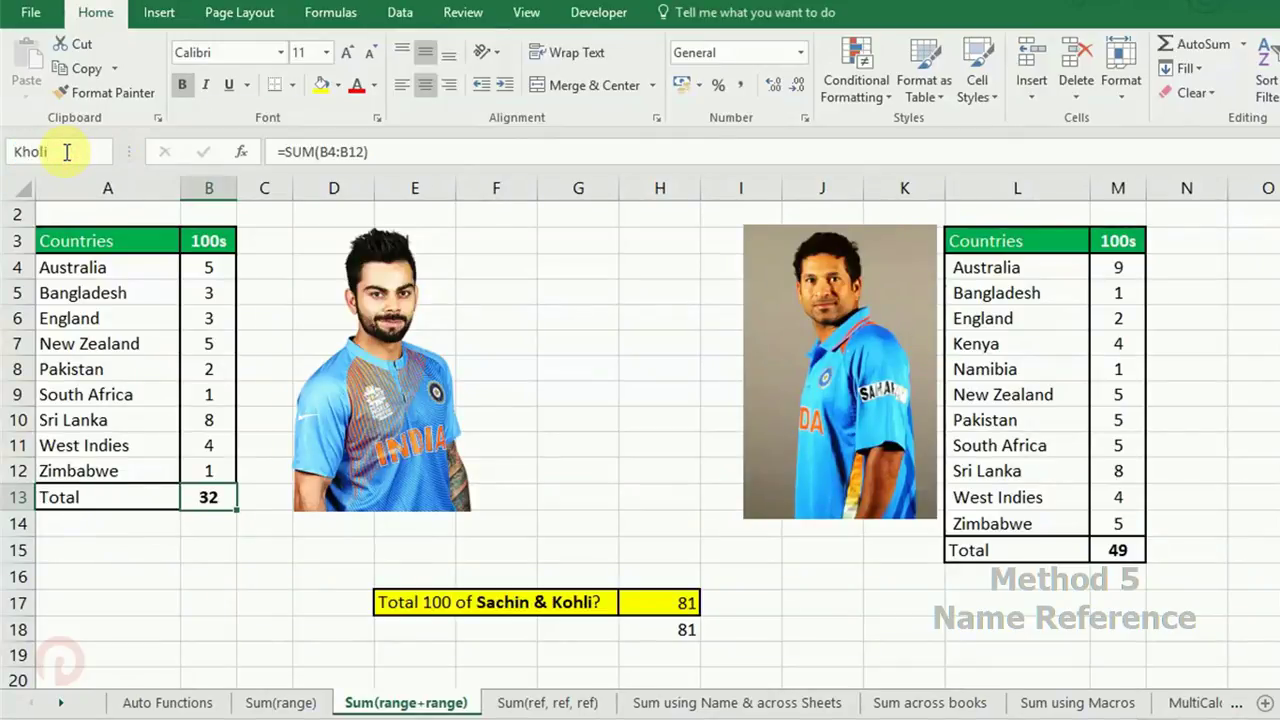
text(Kholi100)
key(Return)
click(108, 568)
click(210, 494)
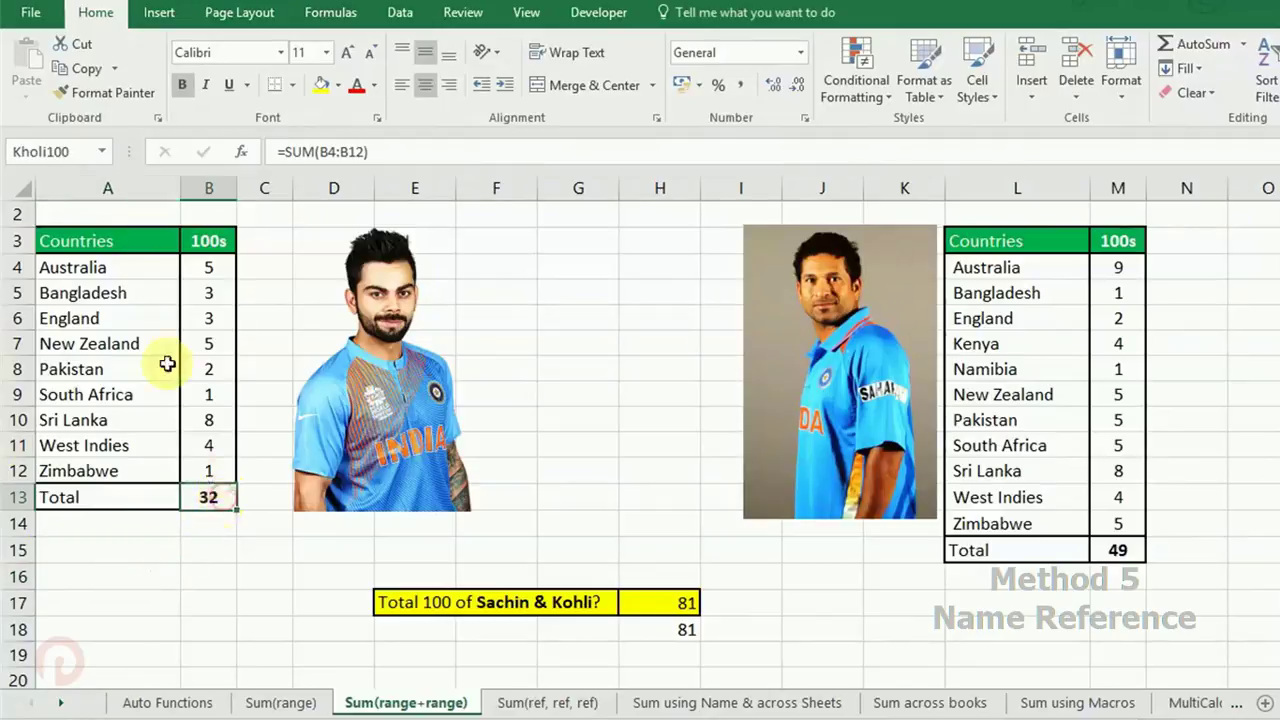
Step: Name Sachin's total cell M15 'Sachin100' and check both names
click(1122, 556)
click(54, 151)
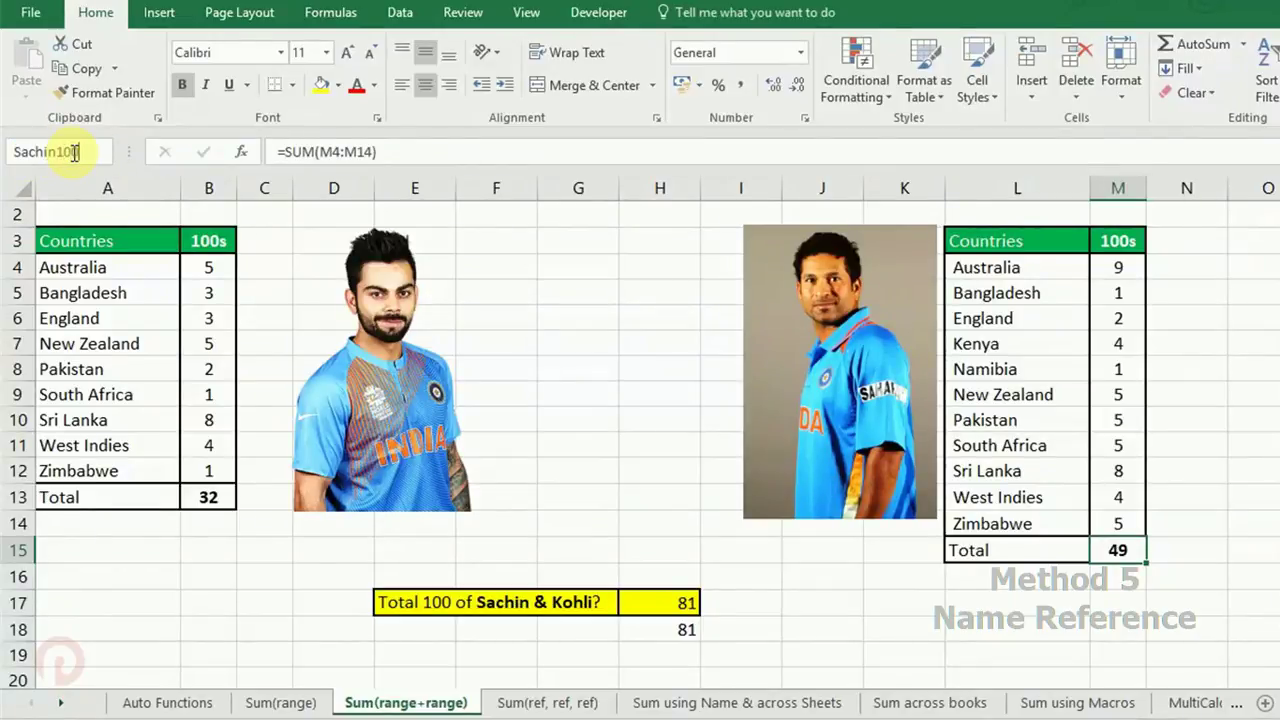
click(216, 495)
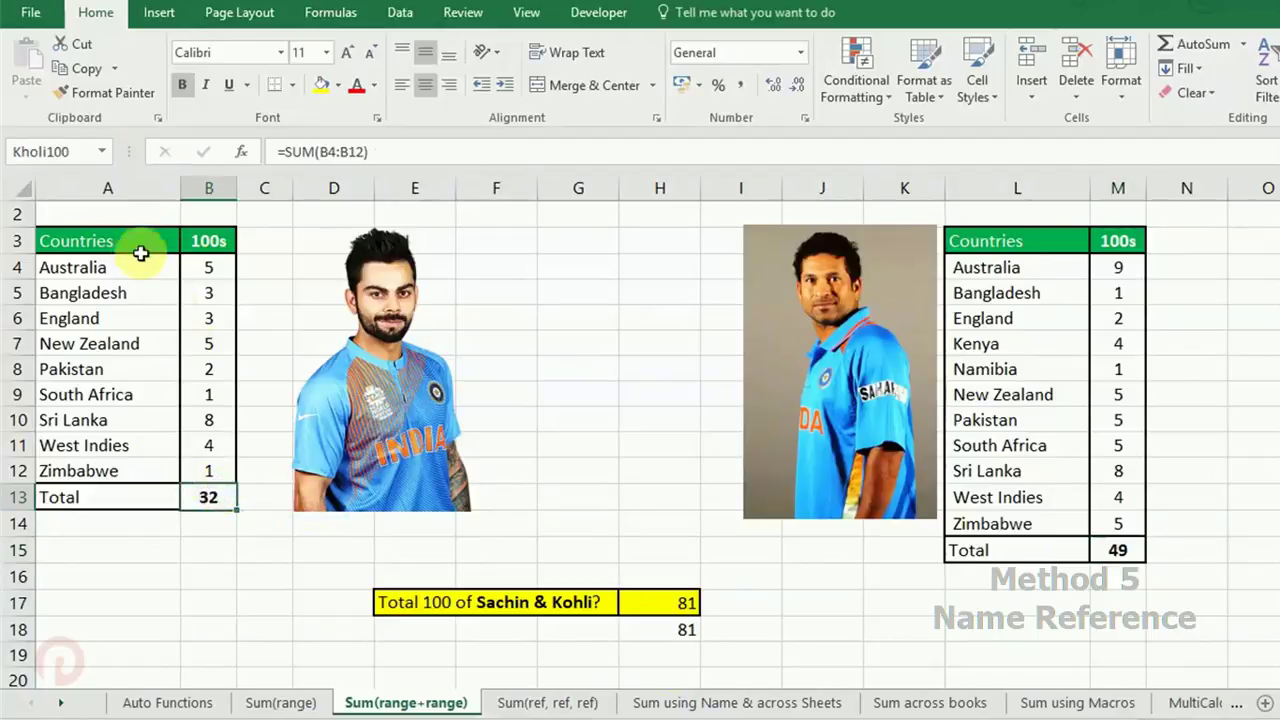
click(1120, 552)
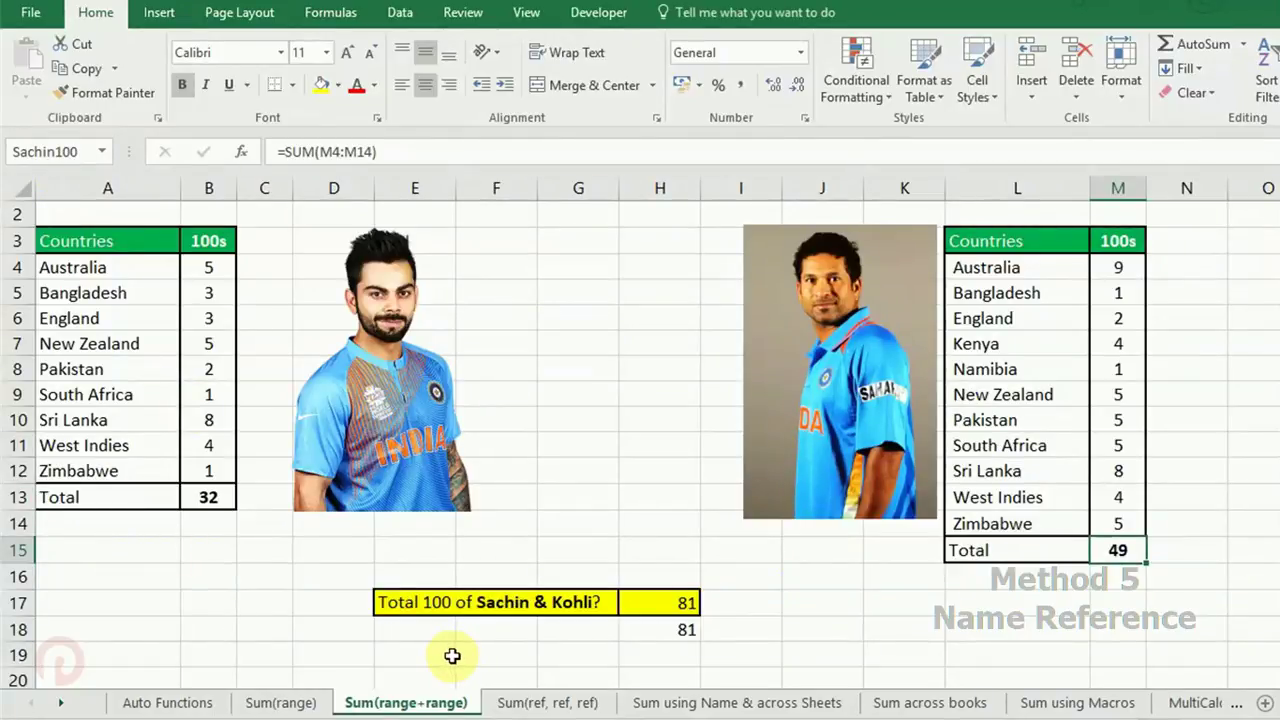
click(658, 704)
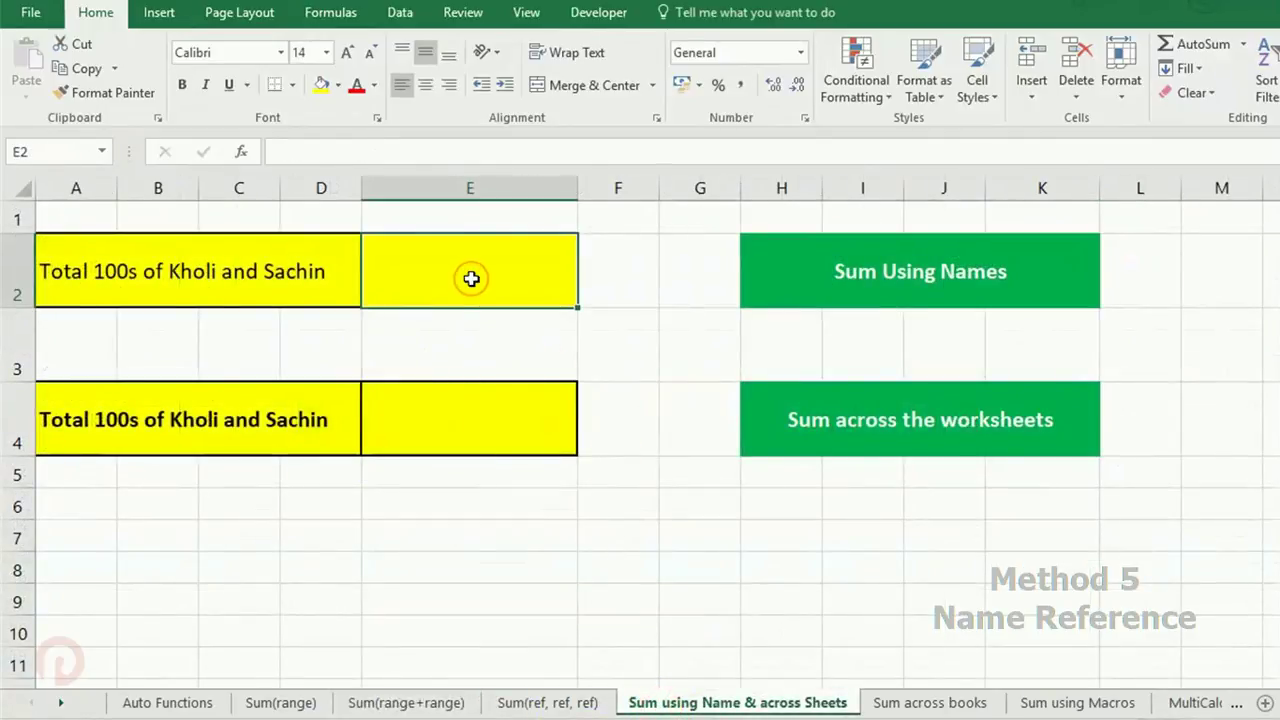
Step: Enter =Kholi100+Sachin100 in E2 to show 81 total centuries
text(=kho)
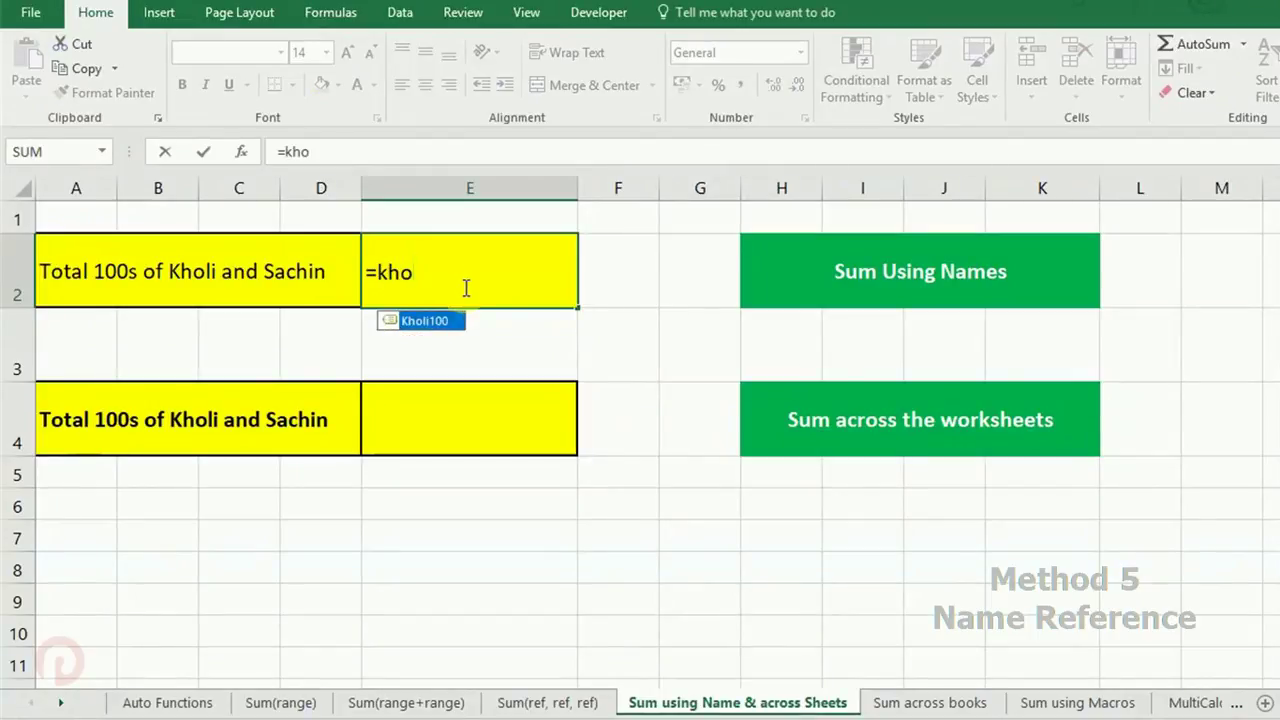
key(Tab)
text(+)
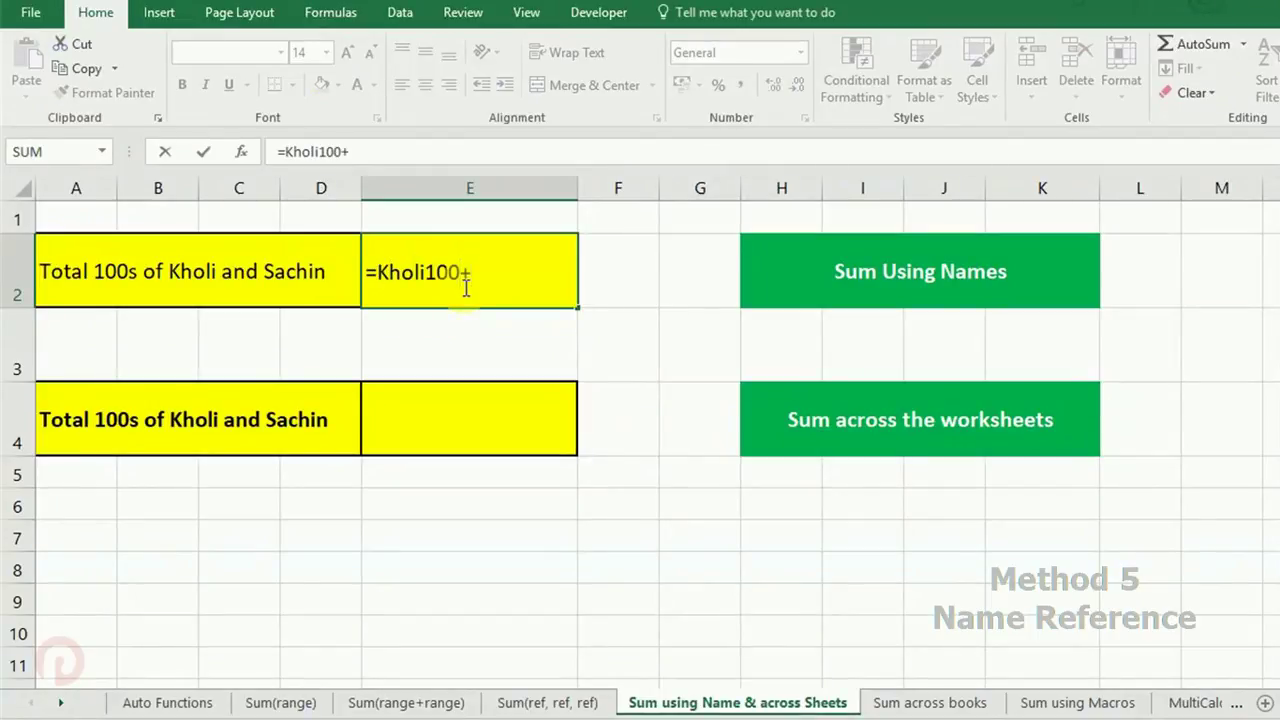
text(sa)
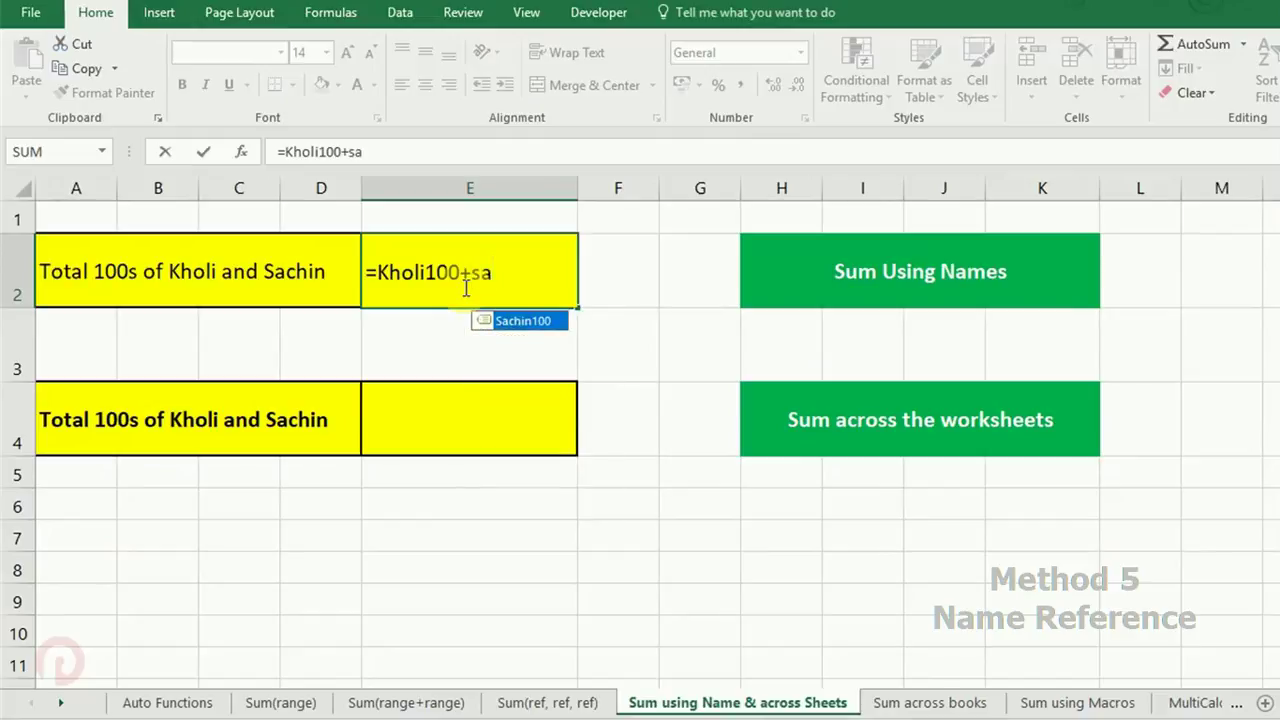
key(Tab)
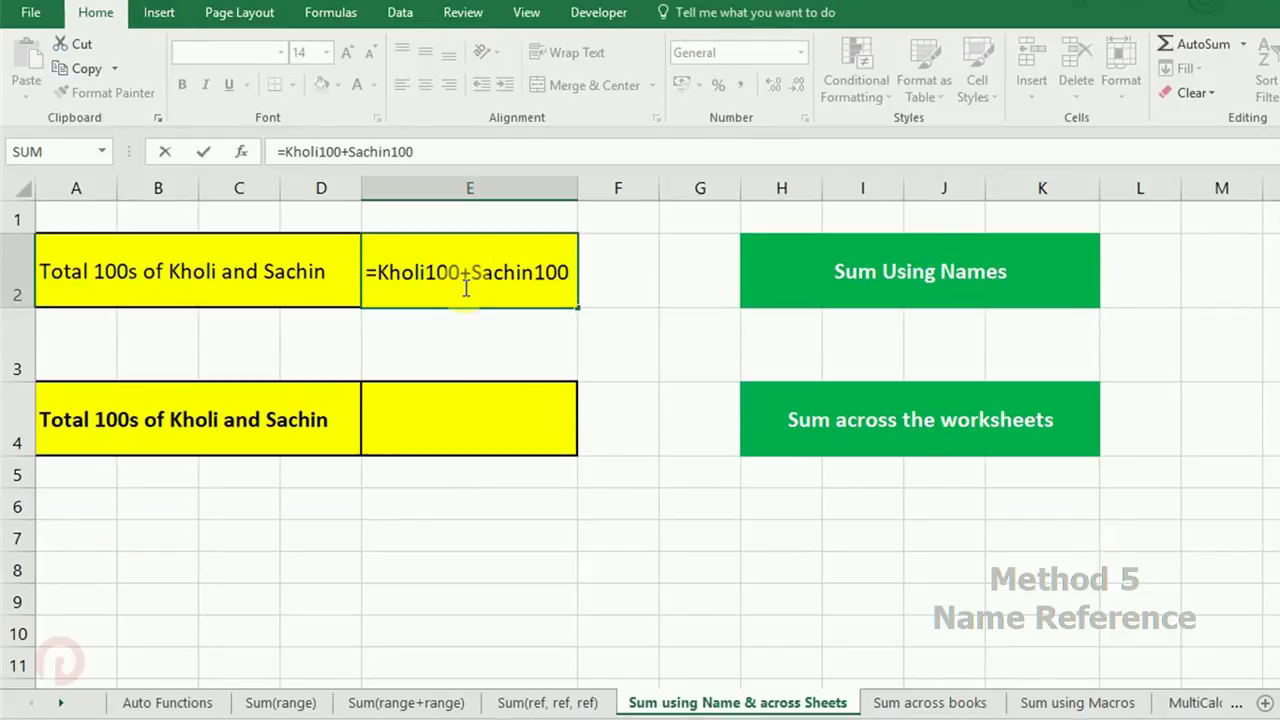
key(Return)
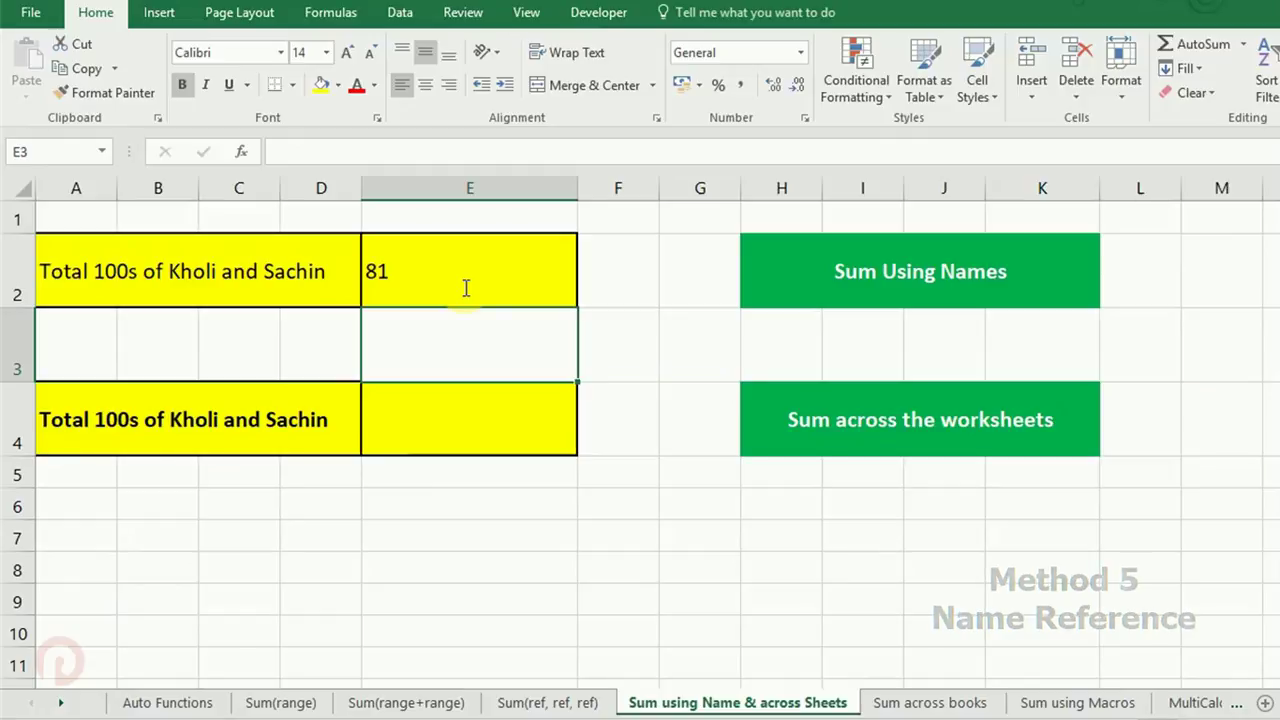
click(489, 278)
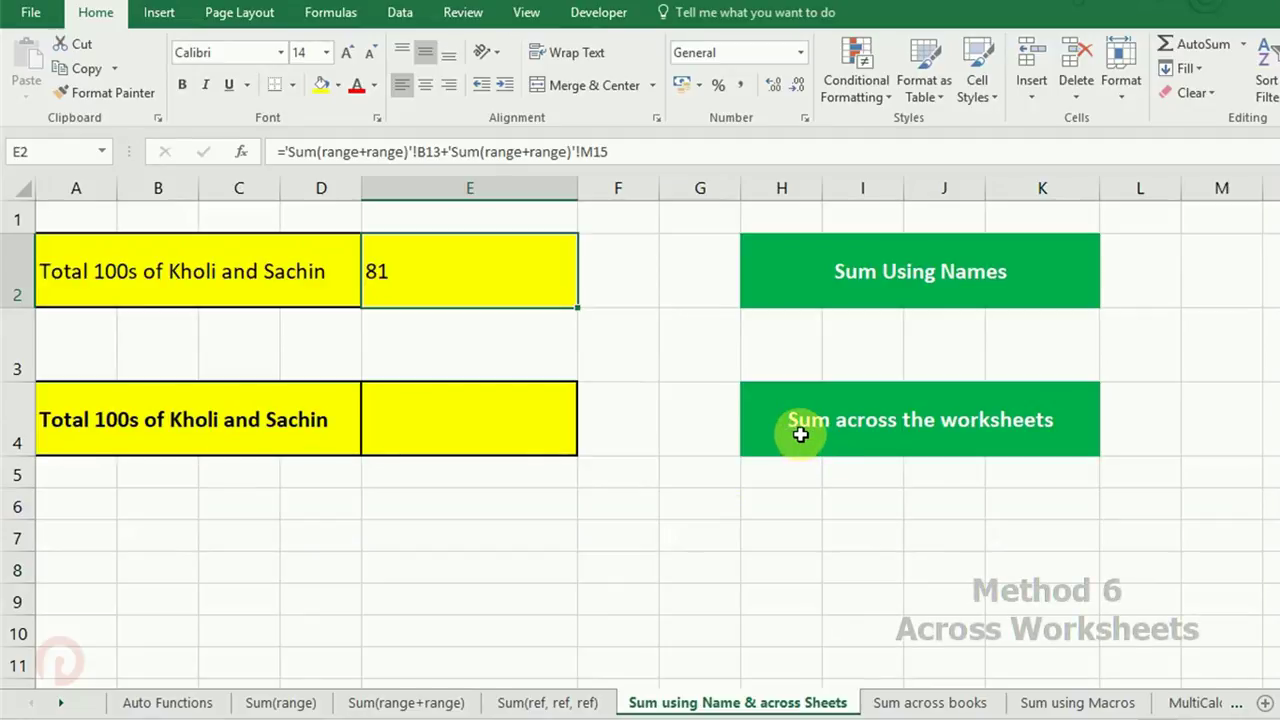
Step: In E4, enter ='Sum(range+range)'!B13+'Sum(range+range)'!M15 to add both century totals across sheets
click(537, 698)
click(690, 703)
click(907, 703)
click(750, 703)
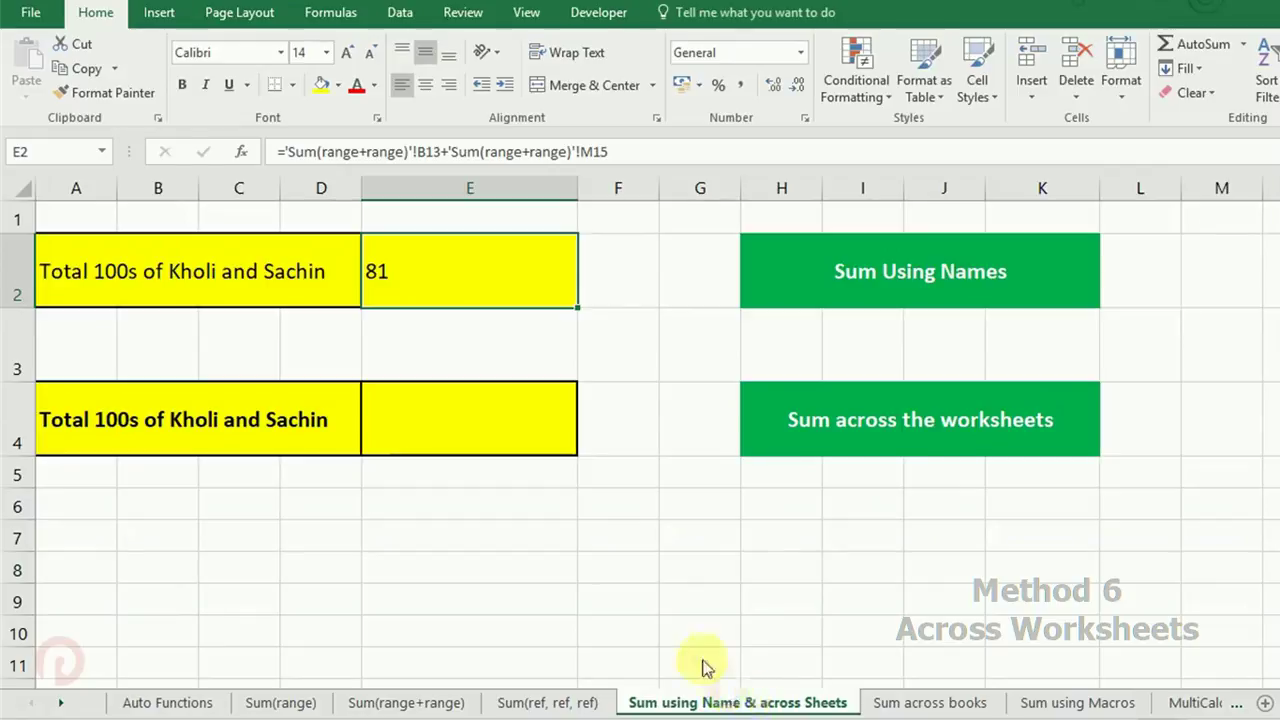
click(464, 428)
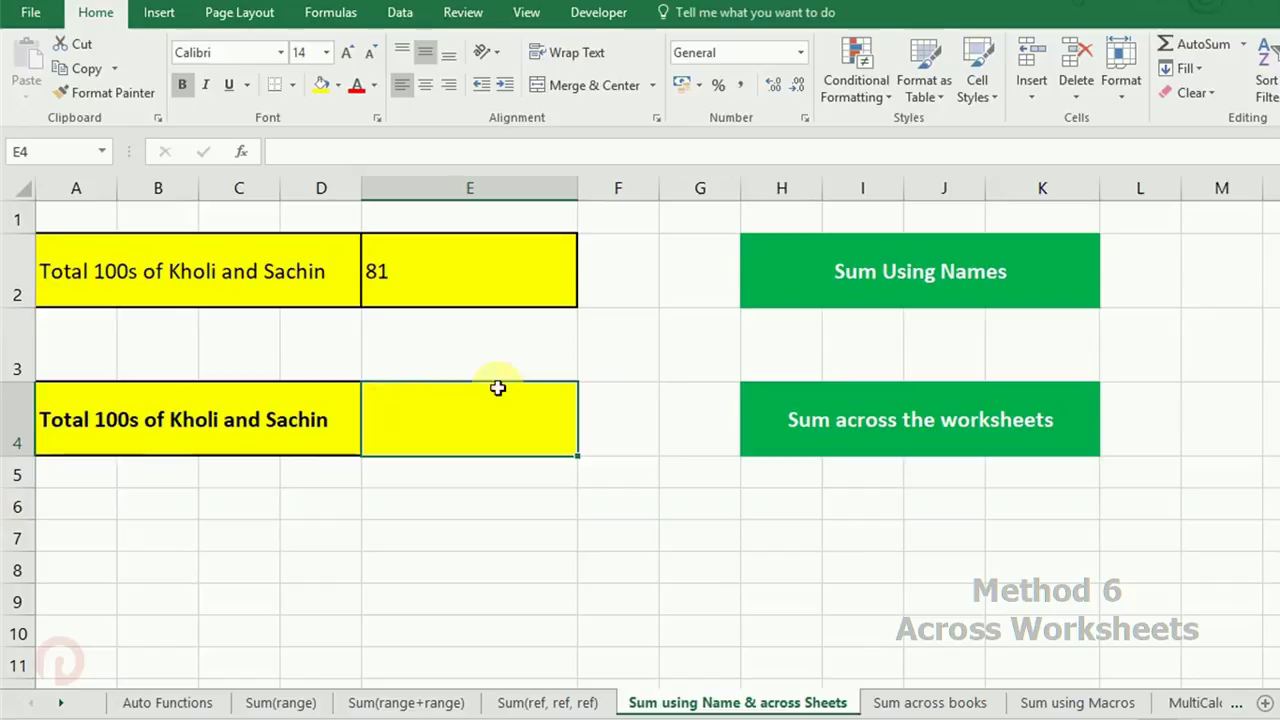
text(=)
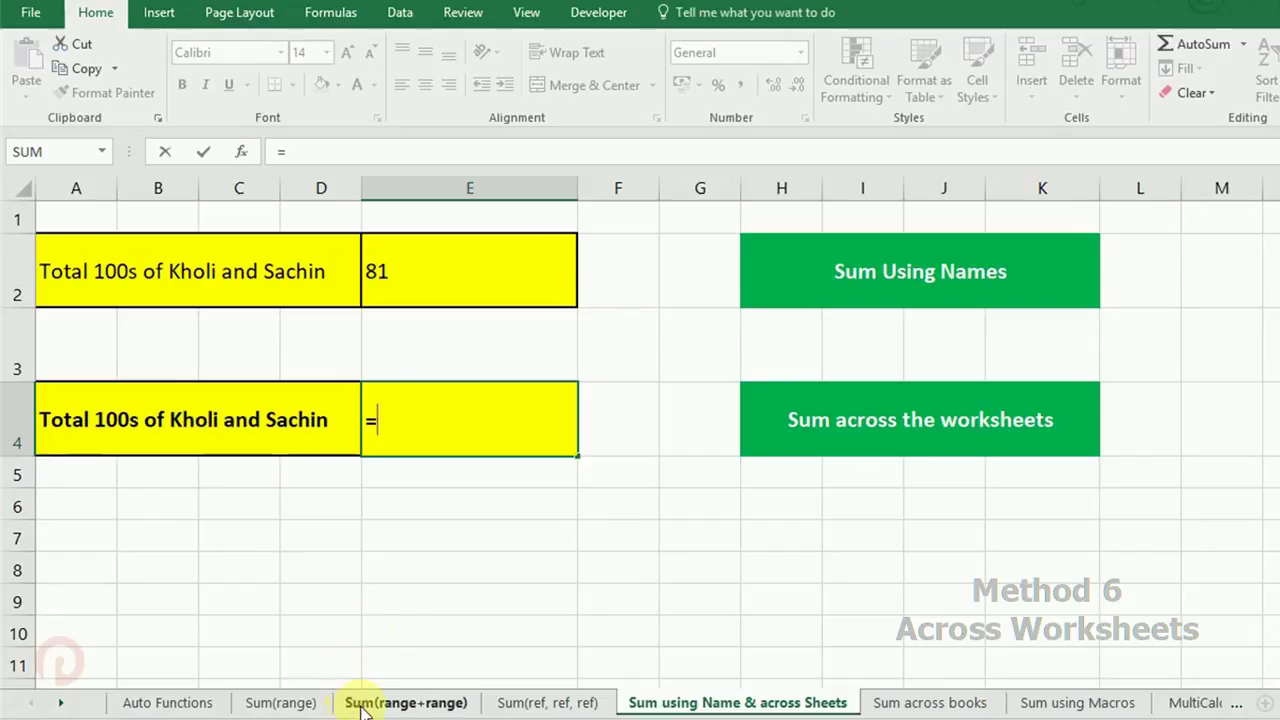
click(357, 705)
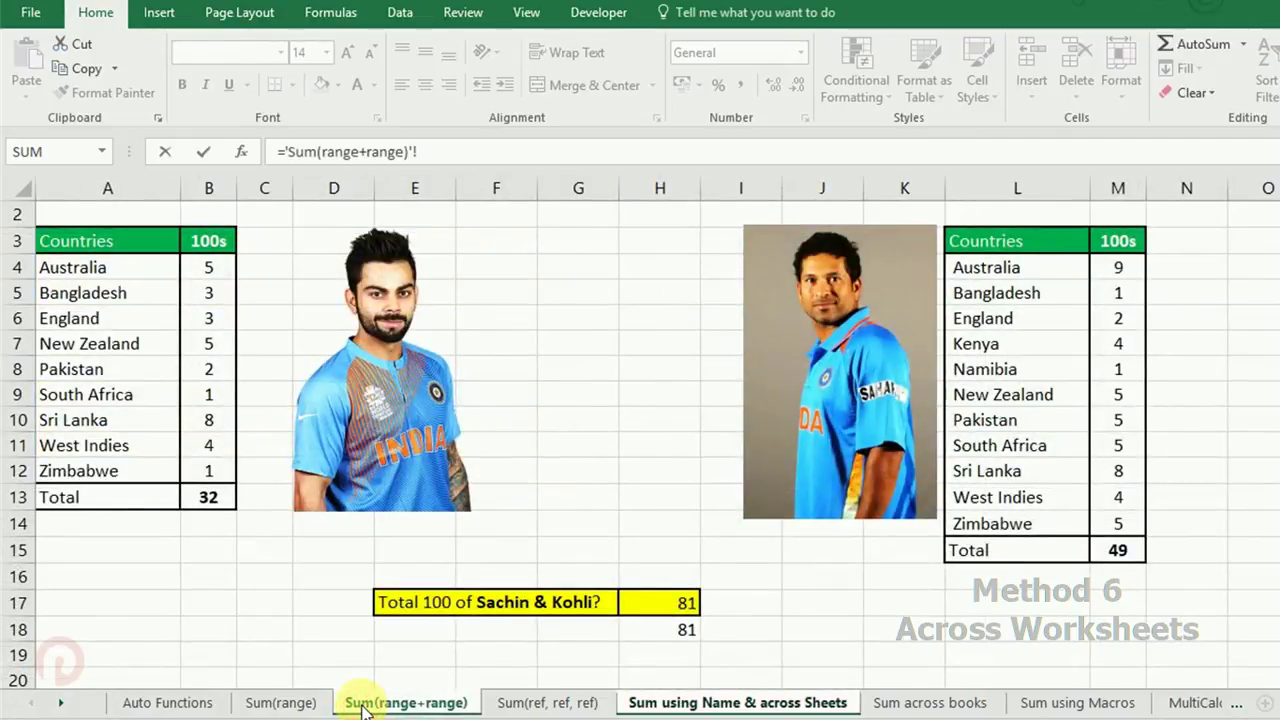
click(208, 497)
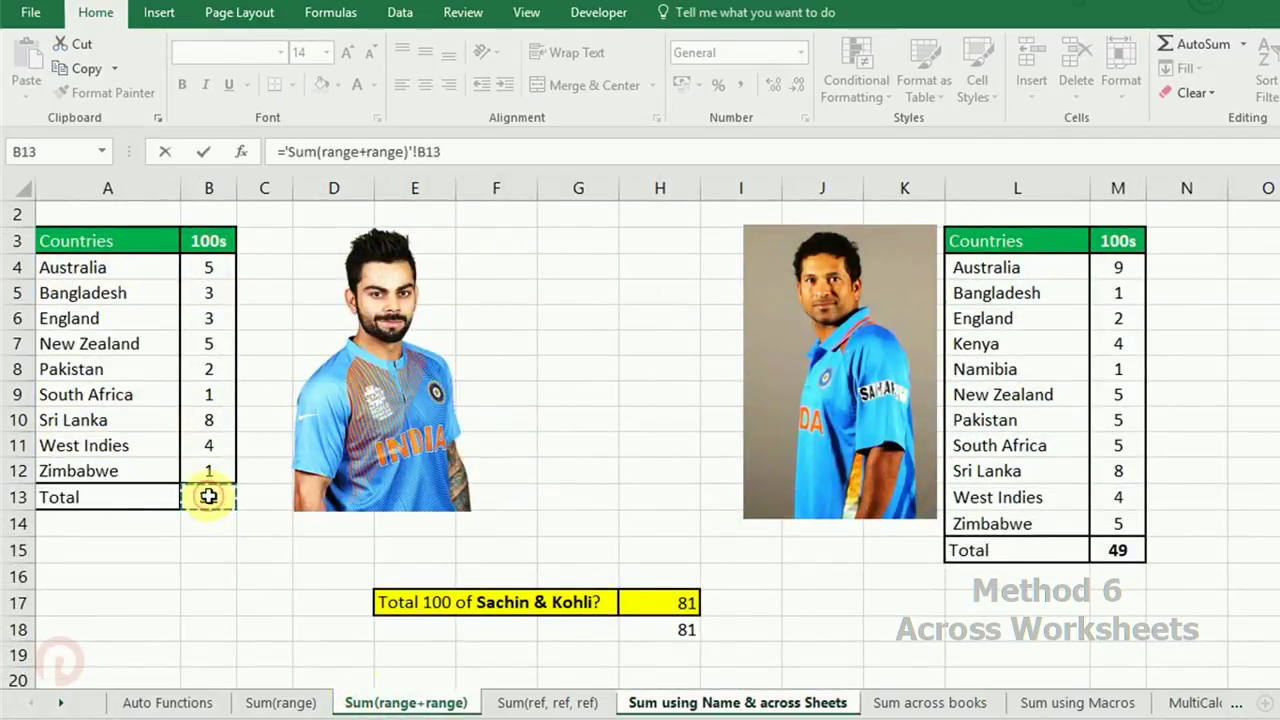
text(+)
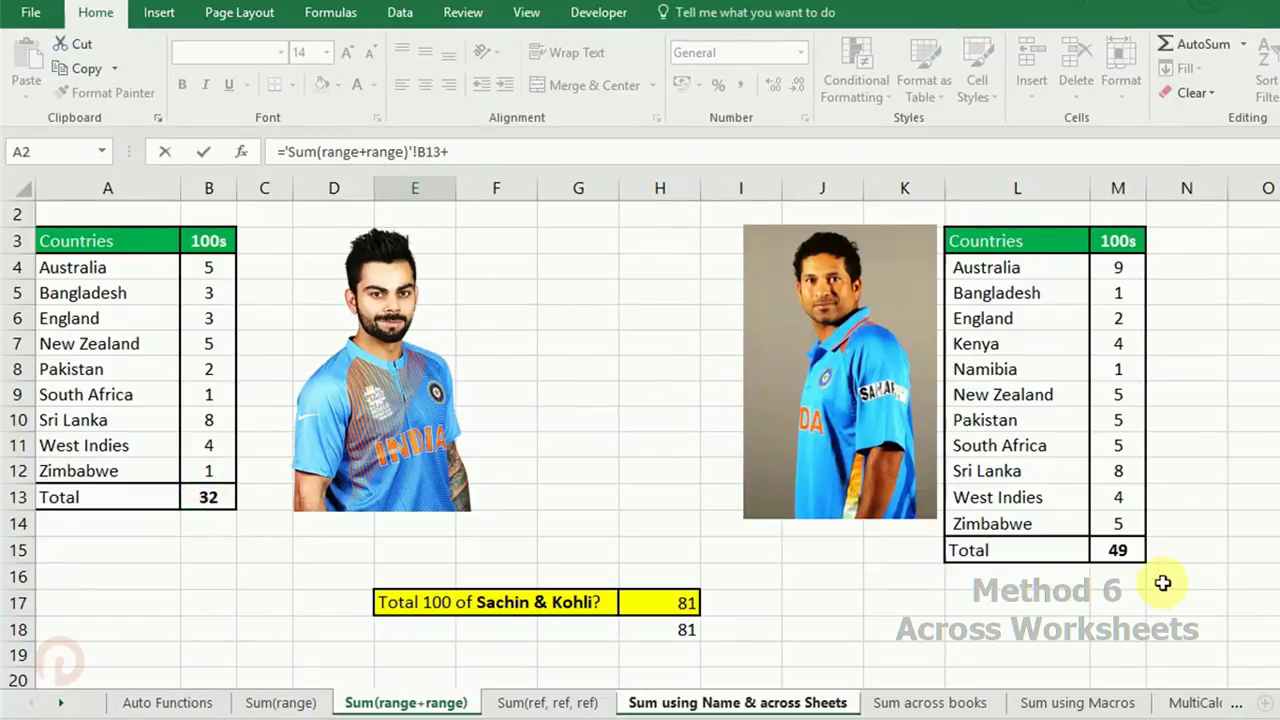
click(1117, 550)
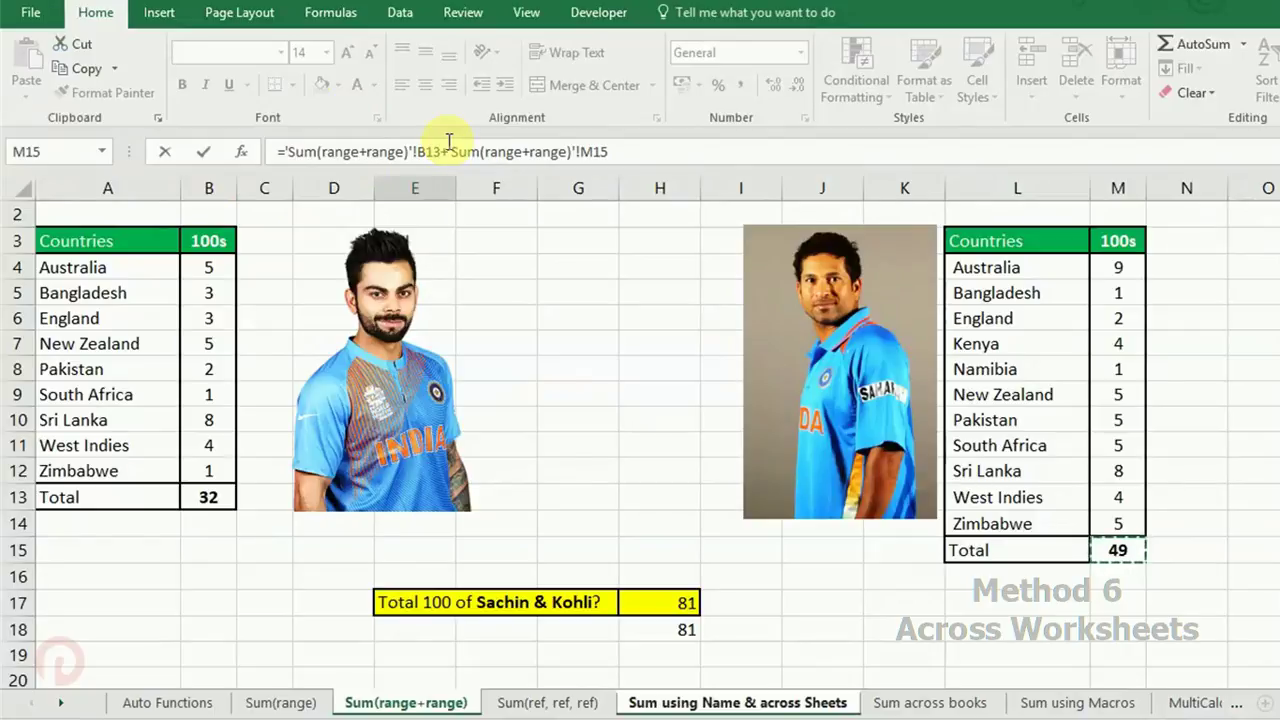
key(Return)
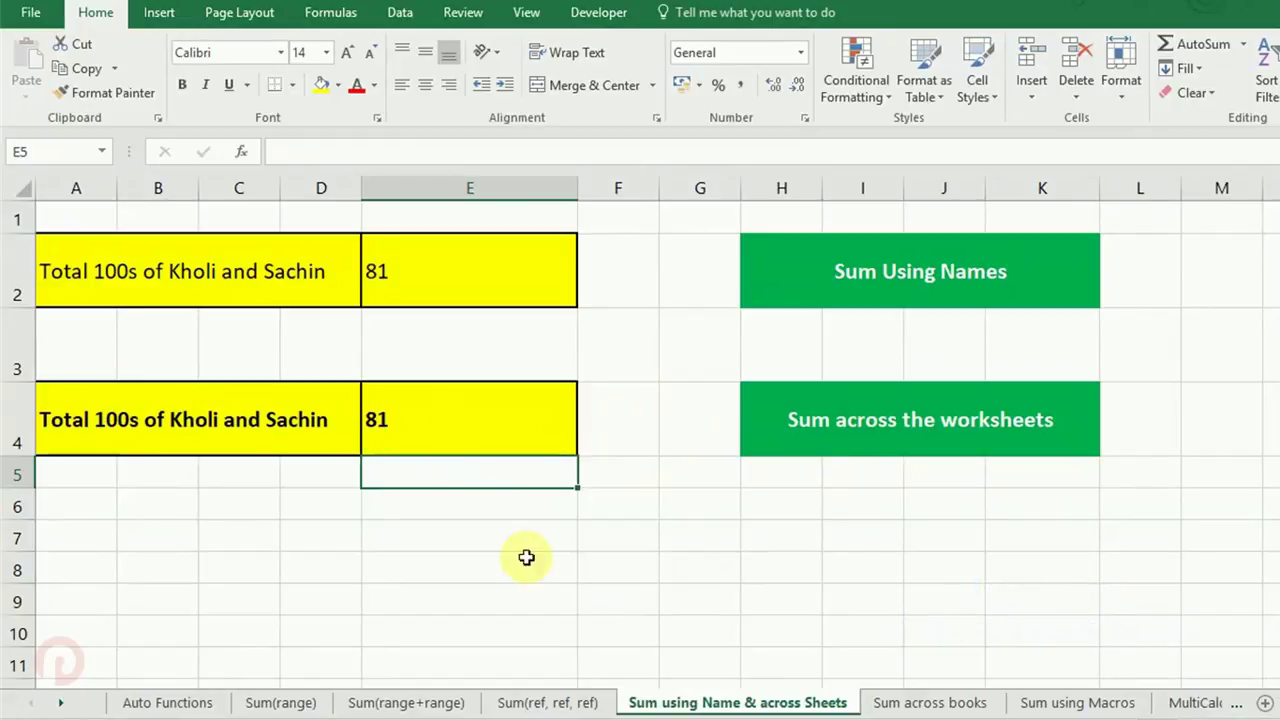
Step: Go to the Sum across books sheet and select cell I2 for the workbook total
click(893, 705)
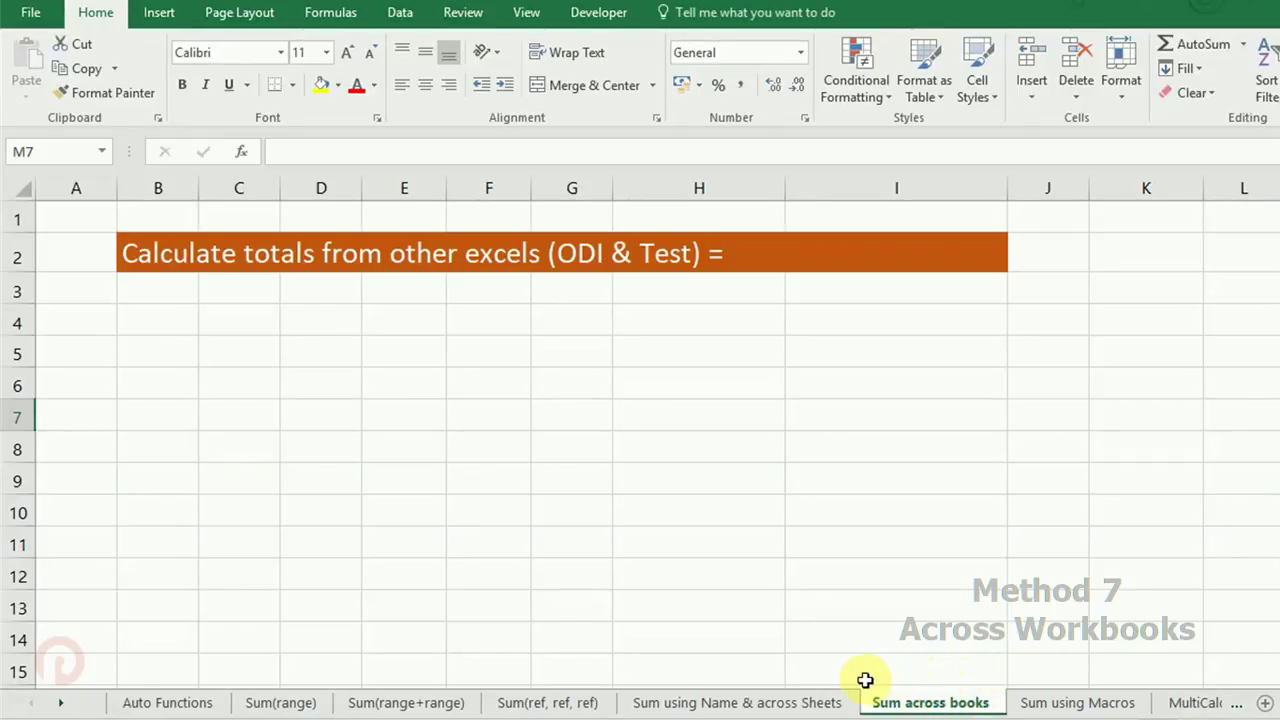
click(797, 704)
click(507, 702)
click(652, 705)
click(878, 703)
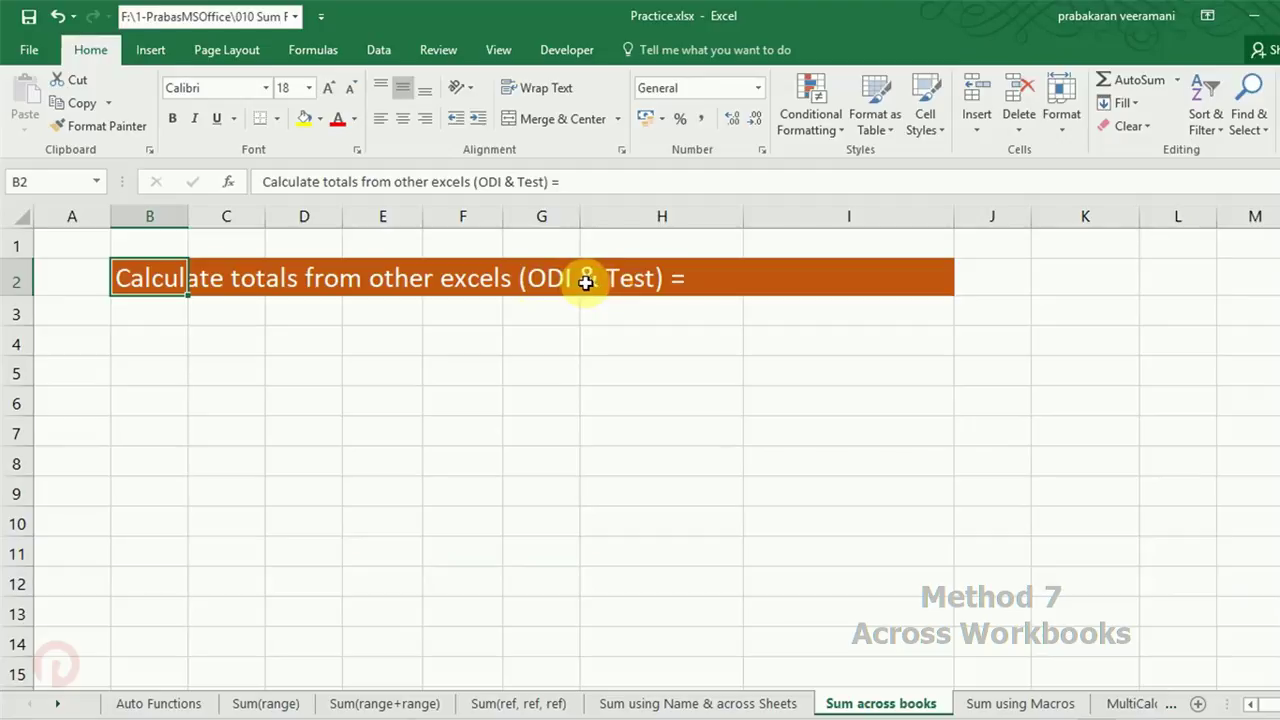
click(767, 287)
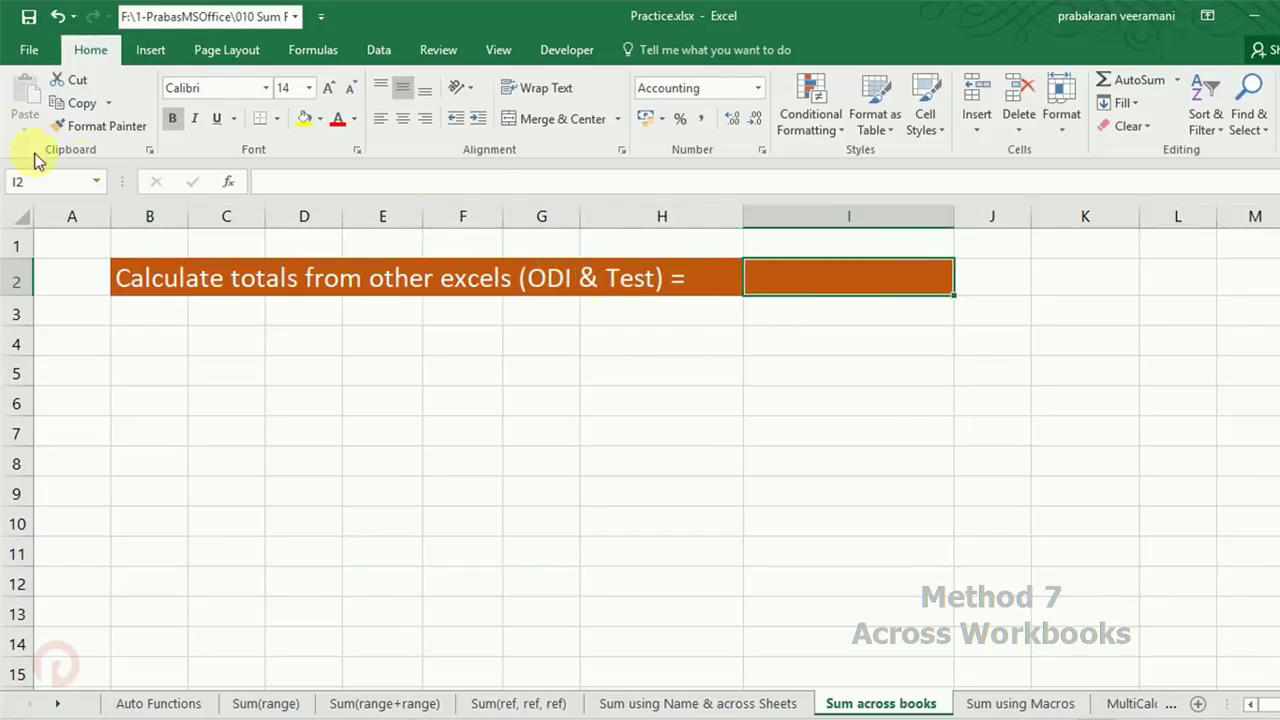
Step: Open Test.xlsx and ODI.xlsx from the recent files list
click(26, 49)
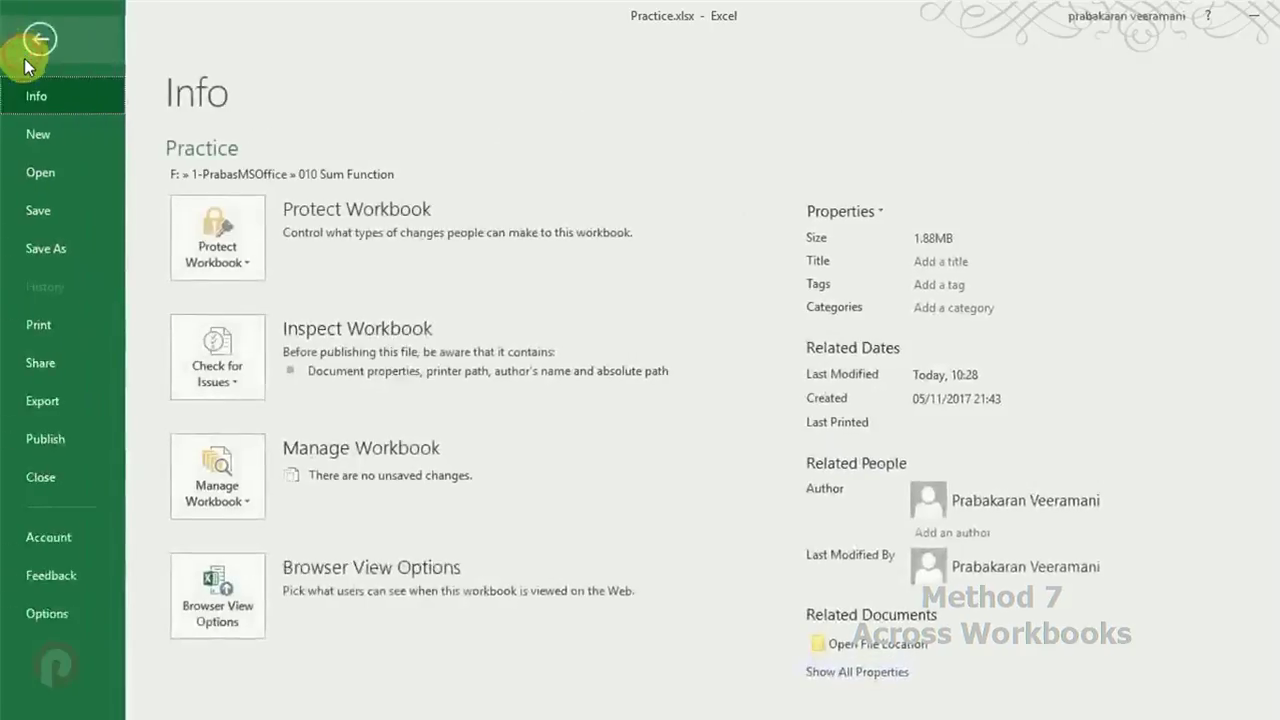
click(40, 172)
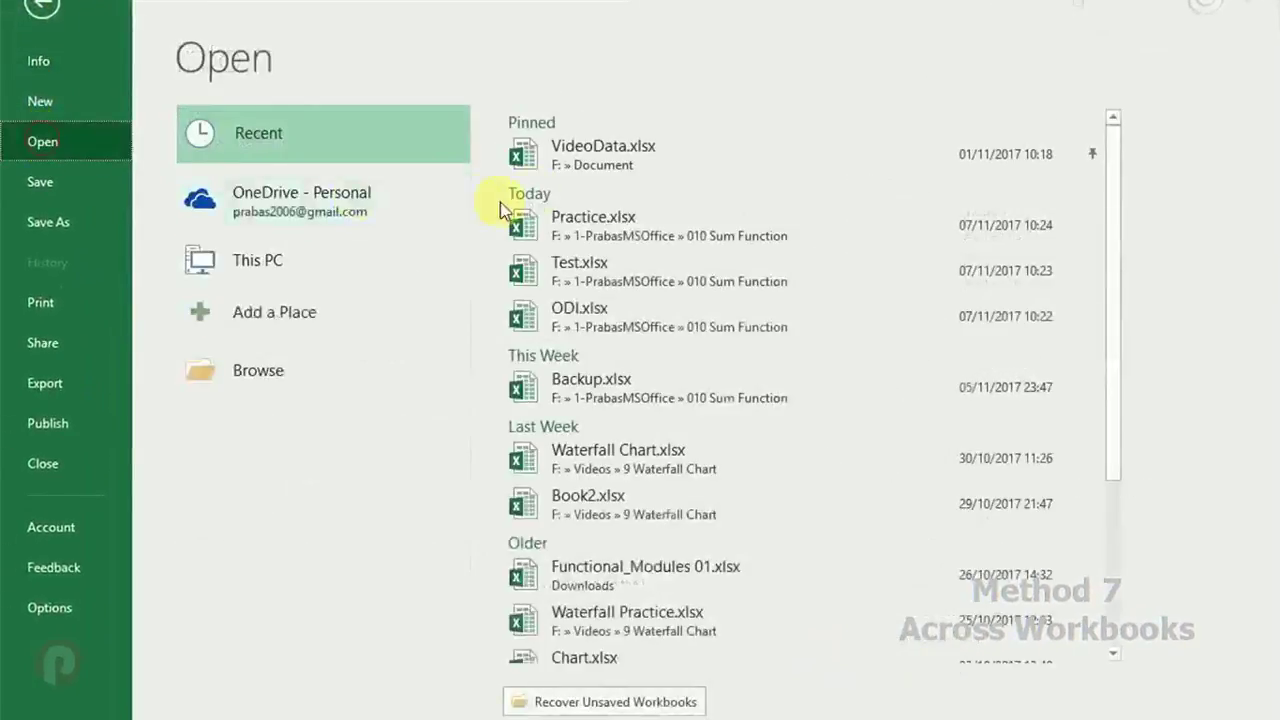
click(558, 268)
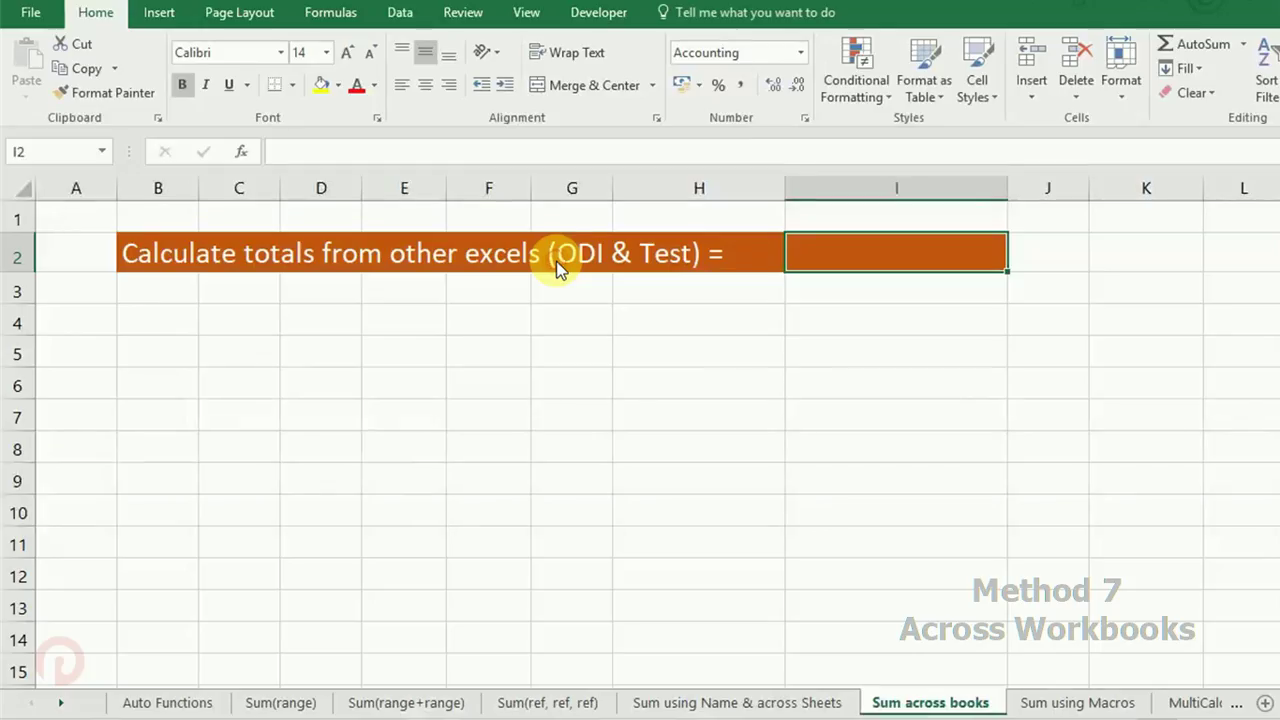
click(30, 12)
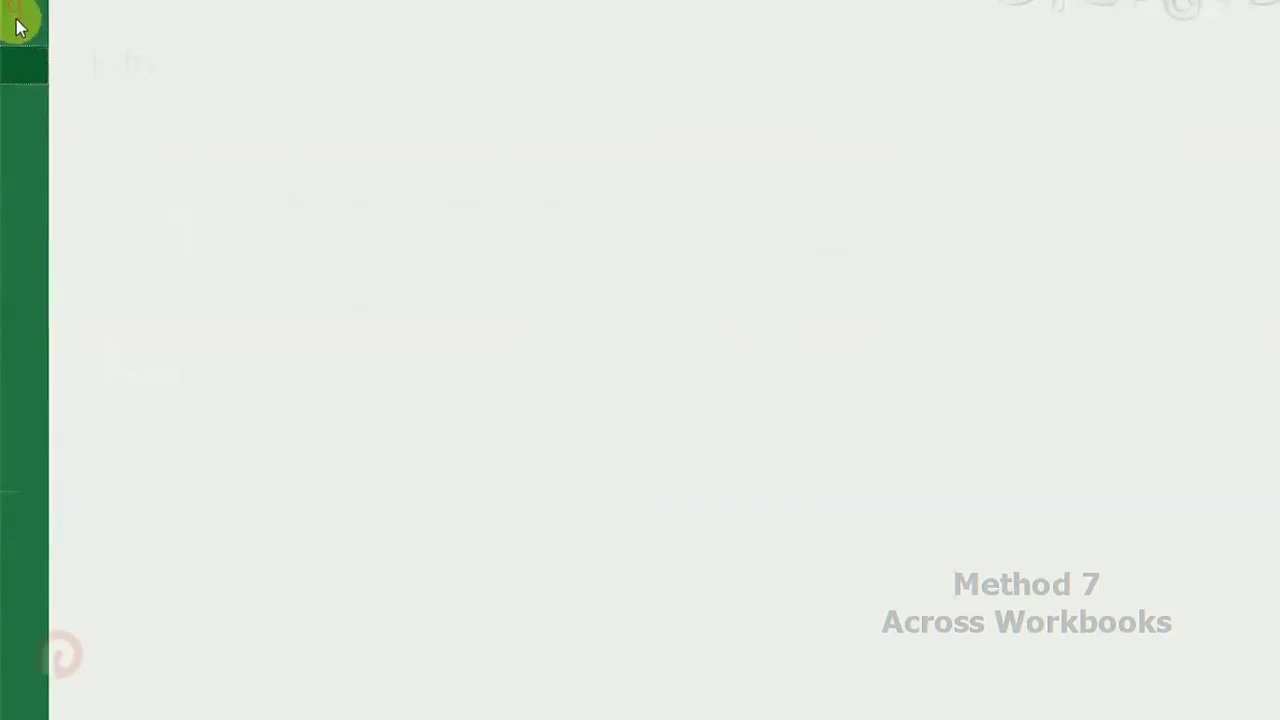
click(60, 162)
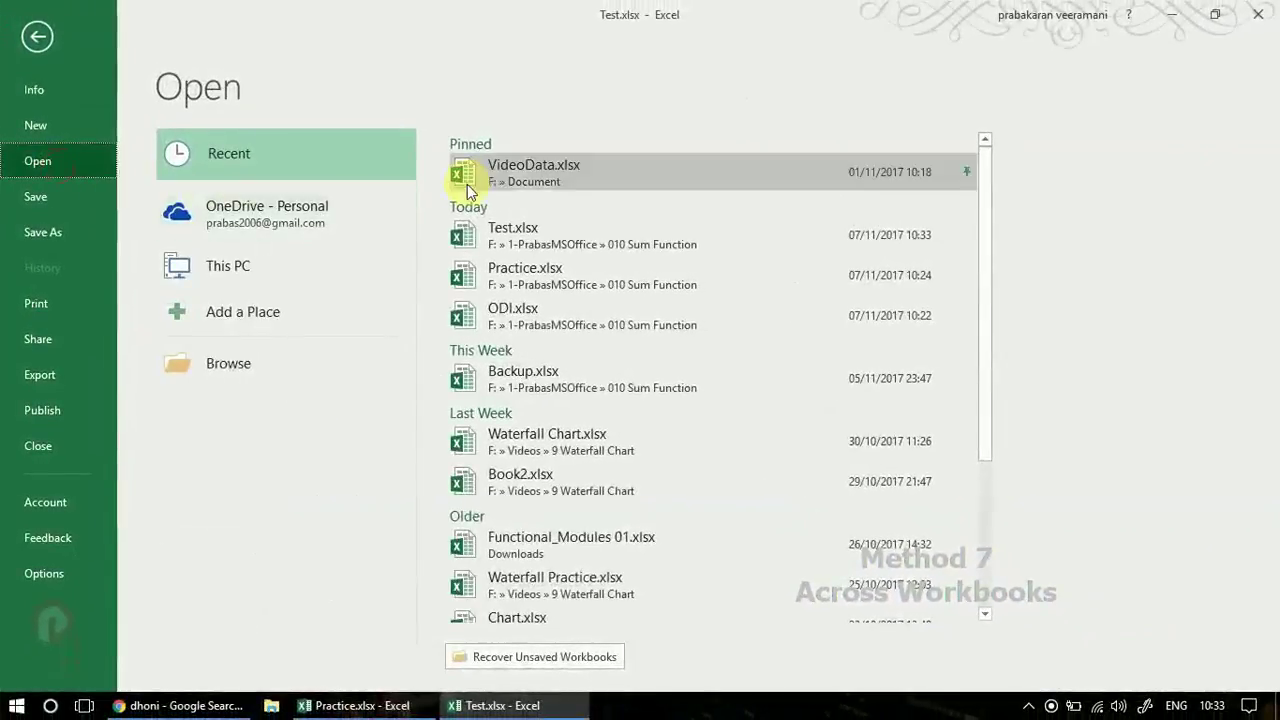
click(475, 313)
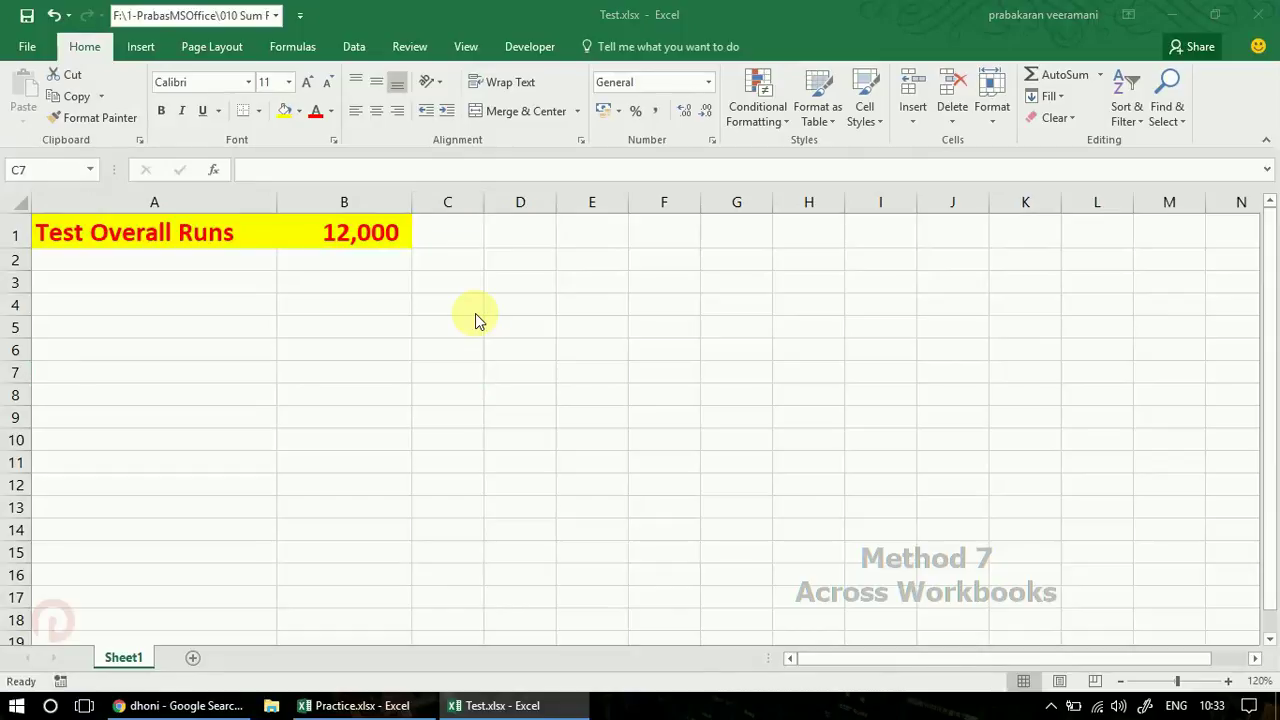
Step: Check the B1 run totals in Test.xlsx and ODI.xlsx, then return to Practice.xlsx
click(470, 692)
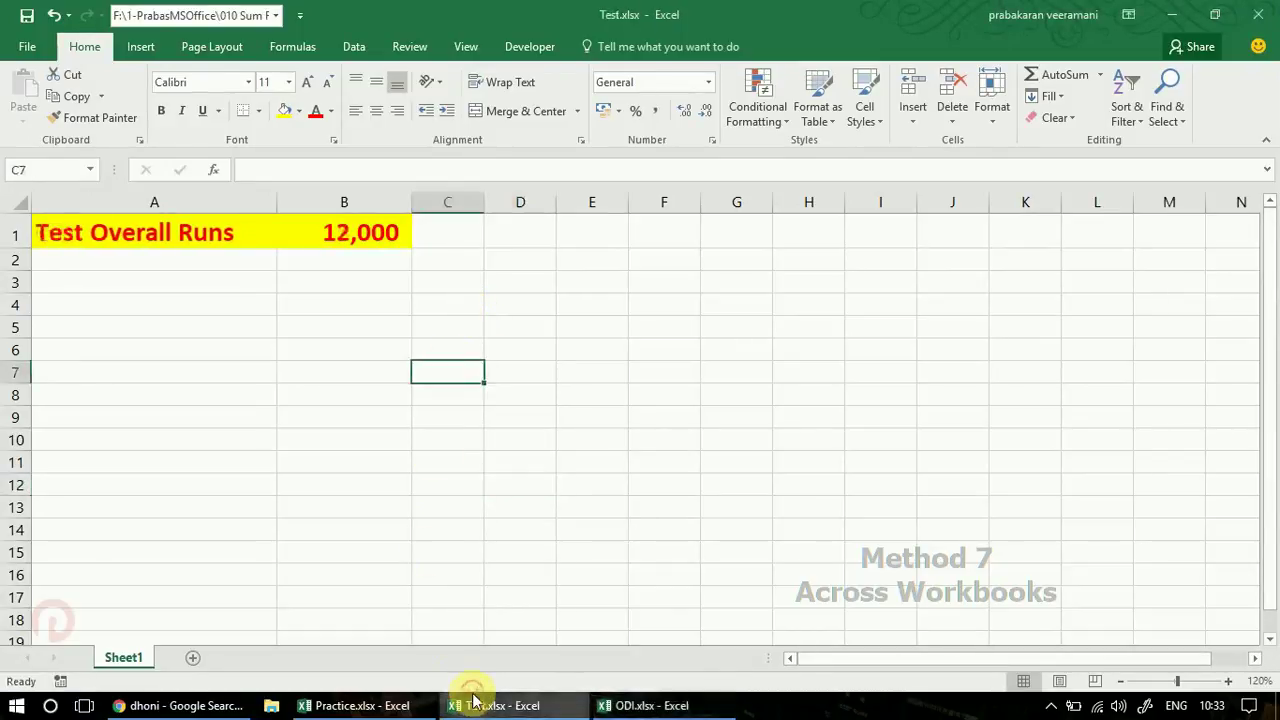
click(325, 241)
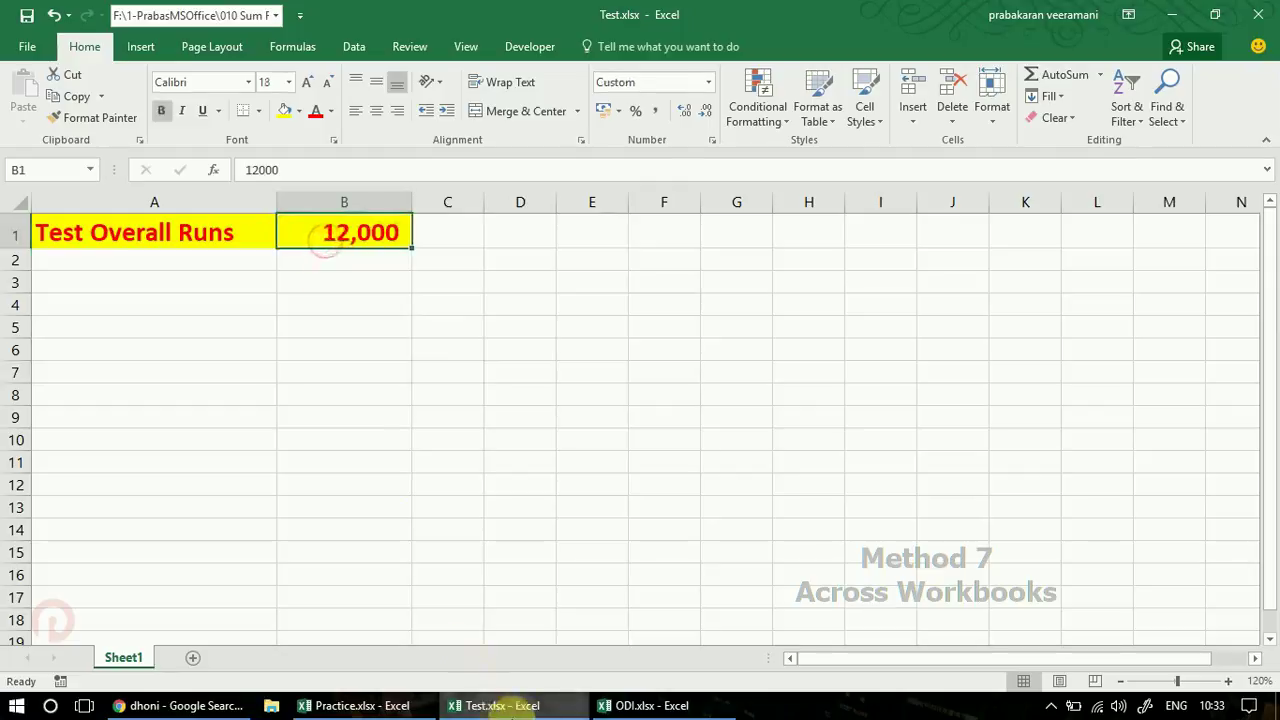
click(636, 705)
click(490, 705)
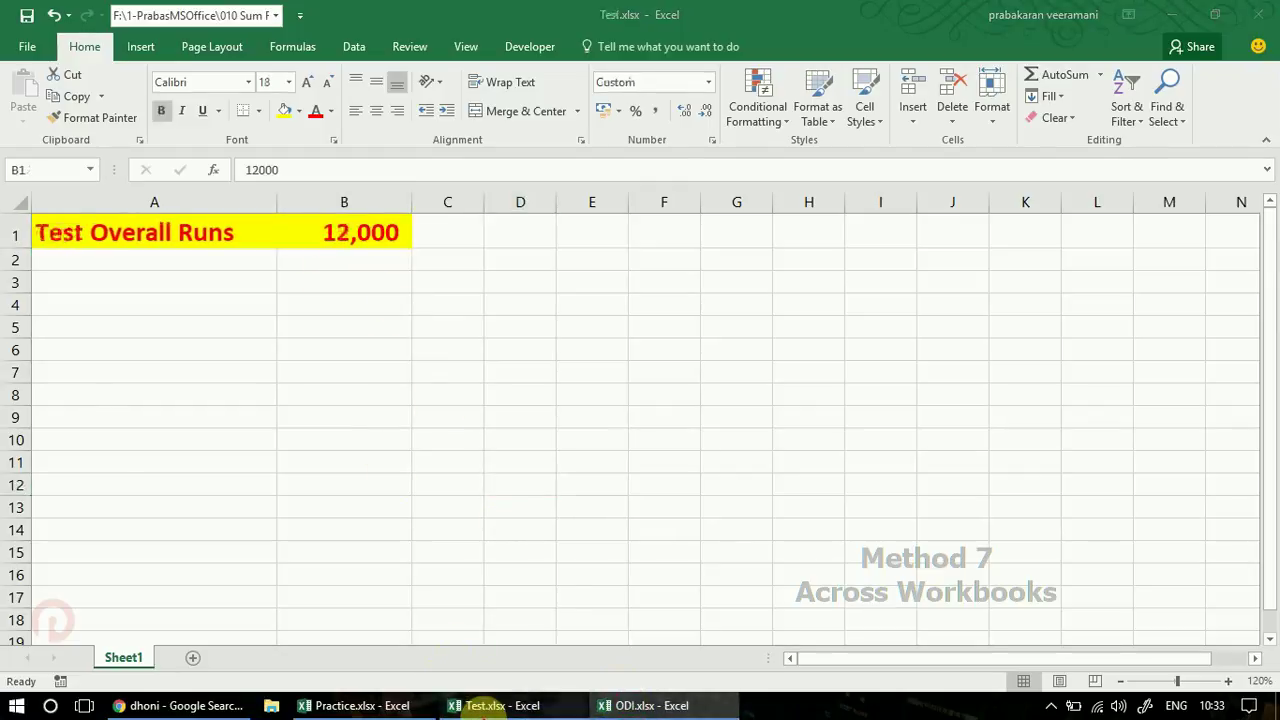
click(341, 706)
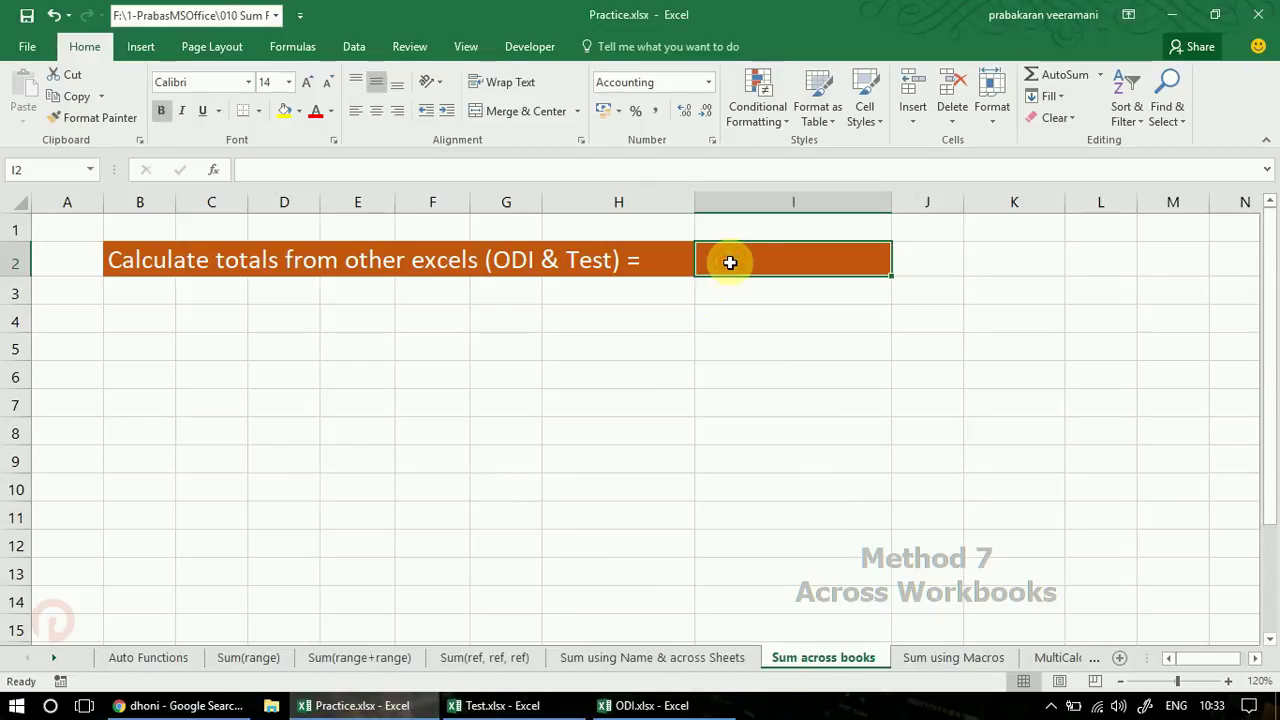
Step: Make I2 add Test.xlsx B1 and ODI.xlsx B1, giving 27,000.00, then reselect I2
text(=)
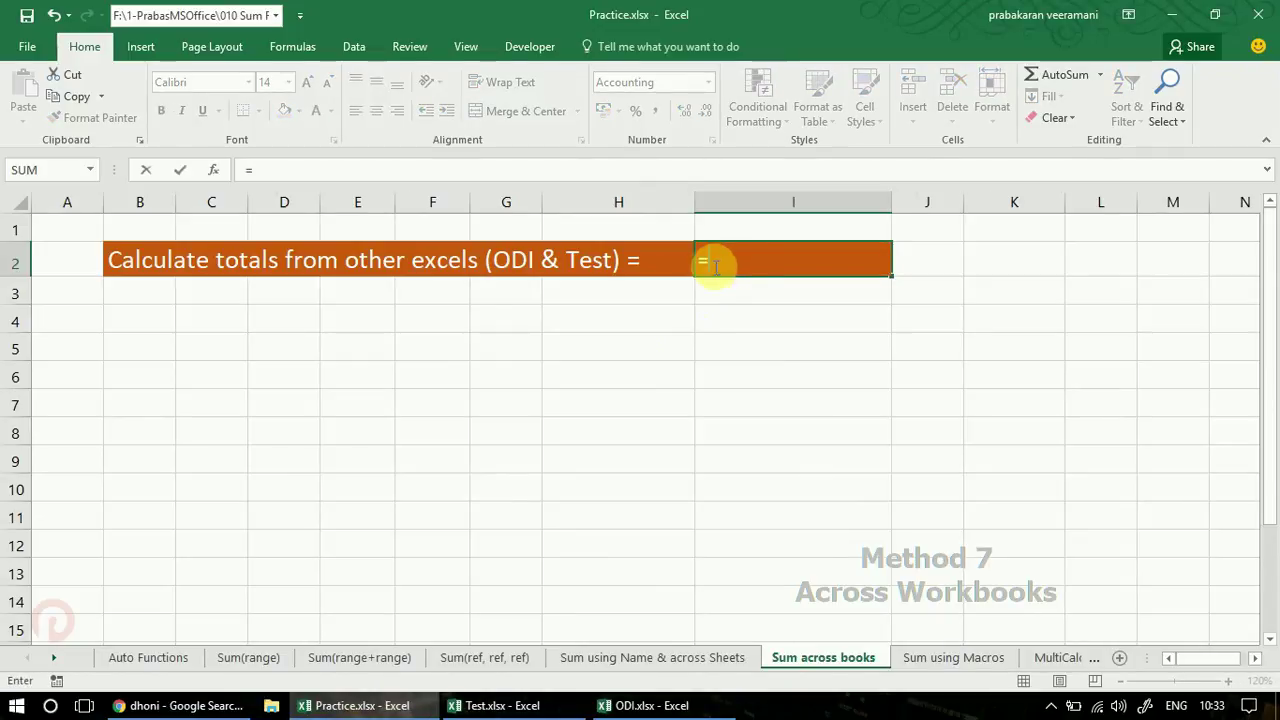
click(490, 708)
click(324, 228)
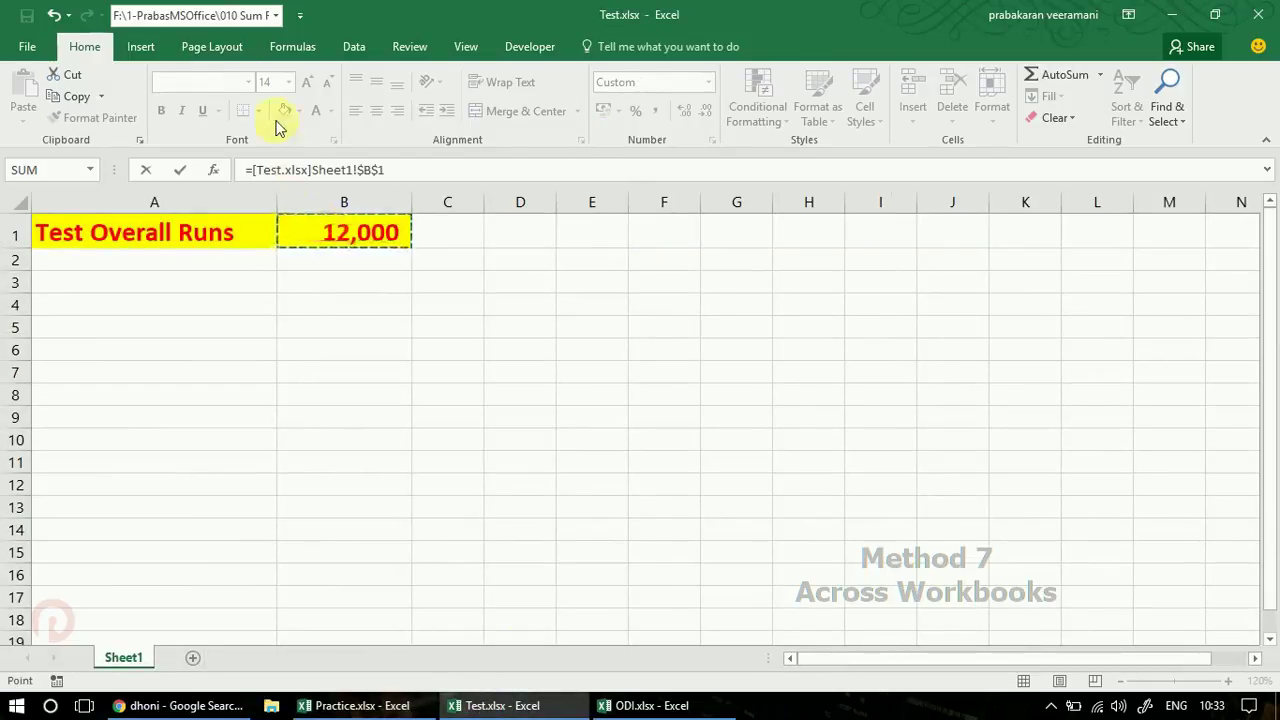
click(317, 178)
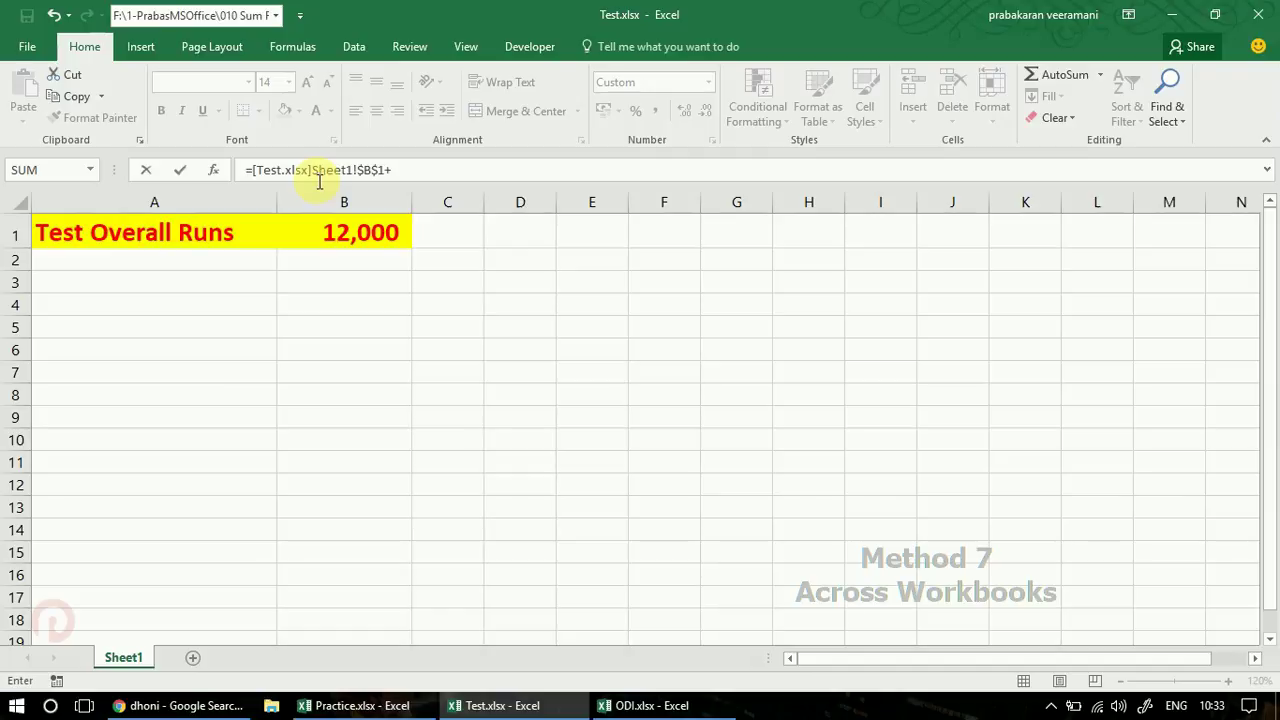
click(678, 712)
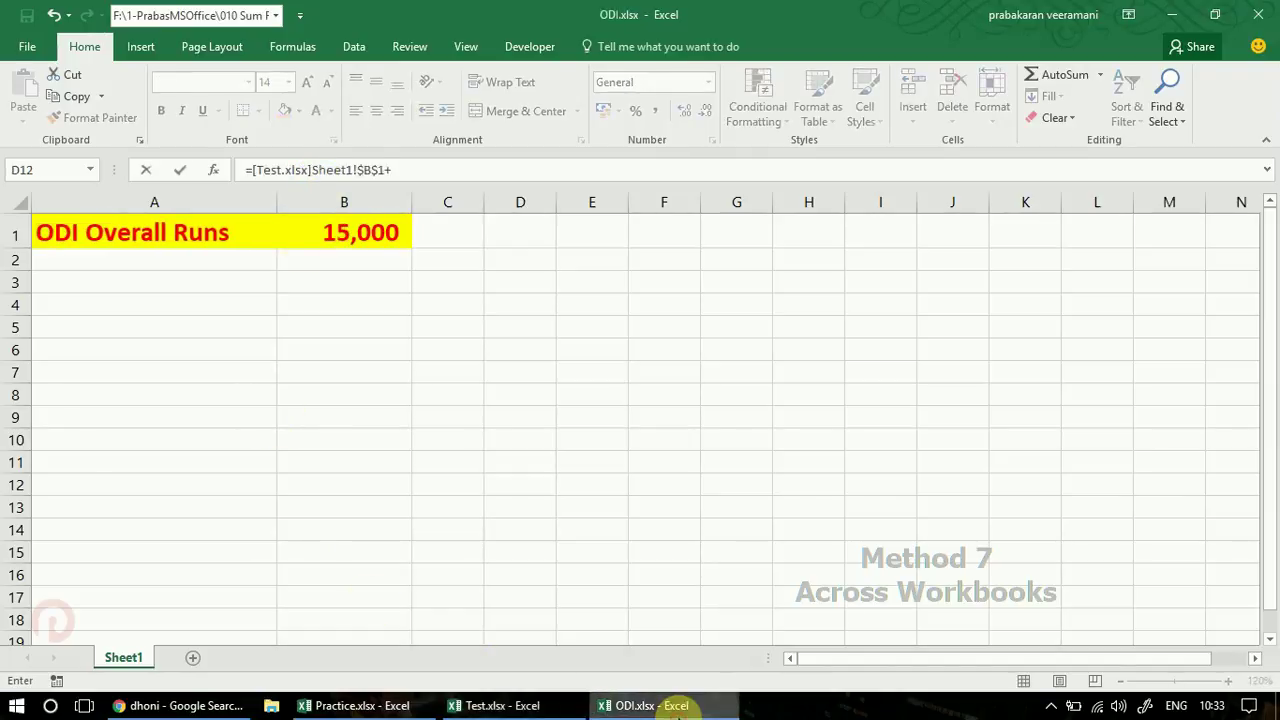
click(383, 234)
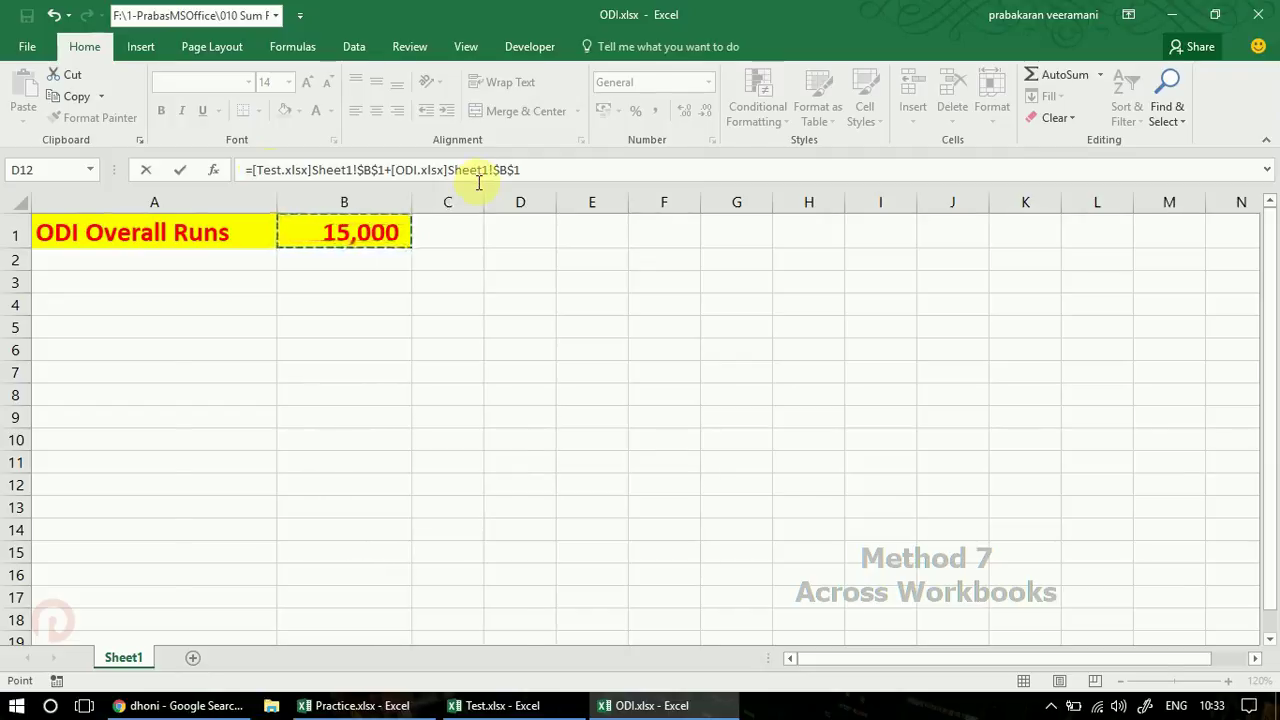
key(Return)
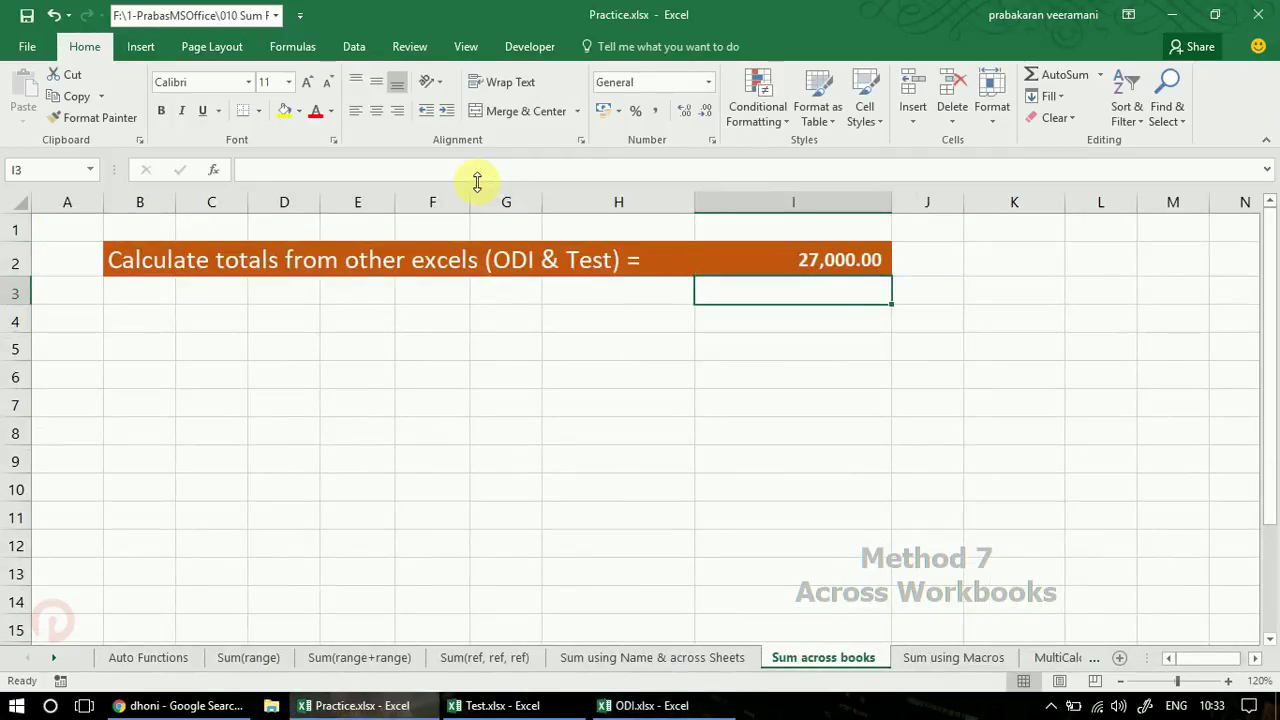
key(Up)
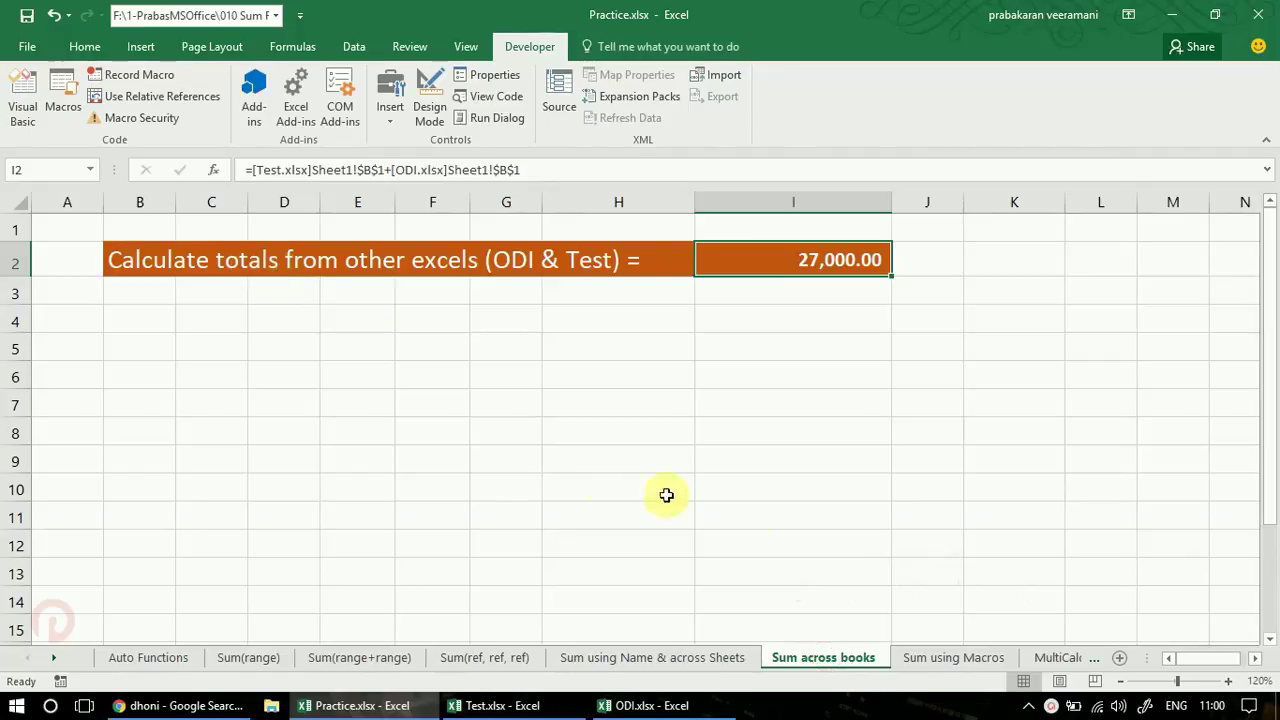
Step: From the Sum using Macros sheet holding 100 and 20, open the VBA editor's Module1
click(945, 658)
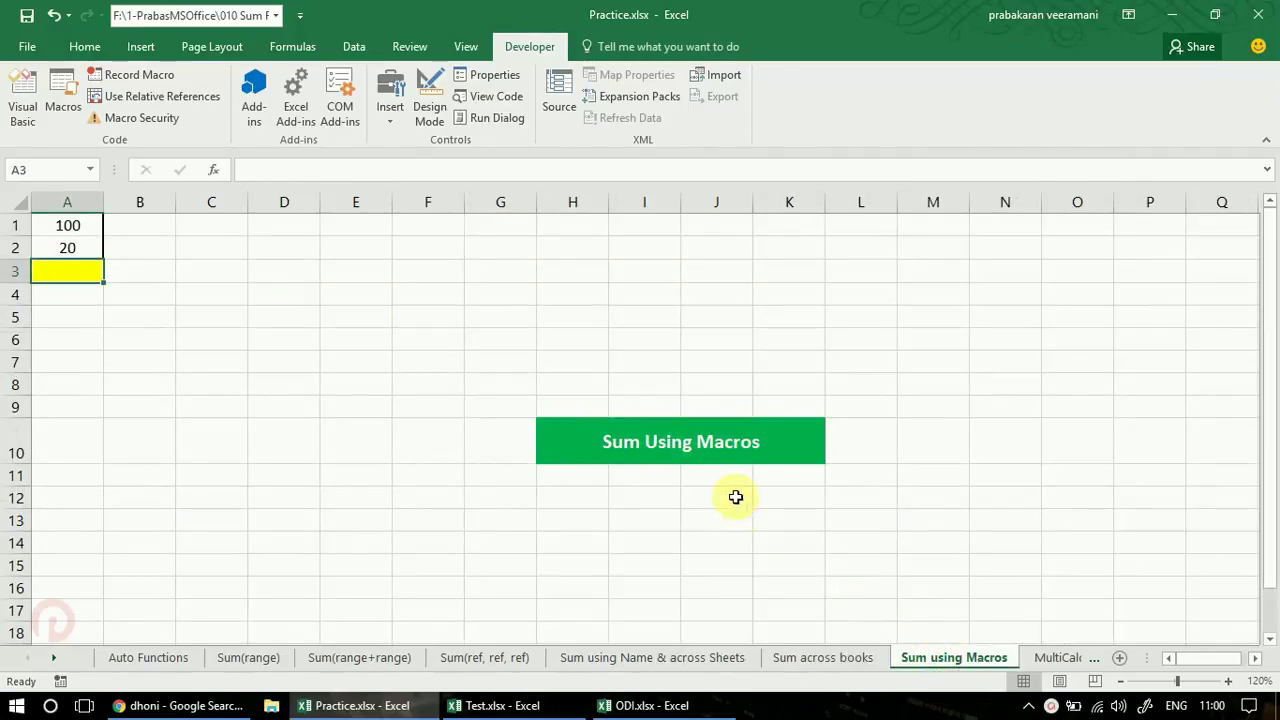
drag(843, 386, 503, 474)
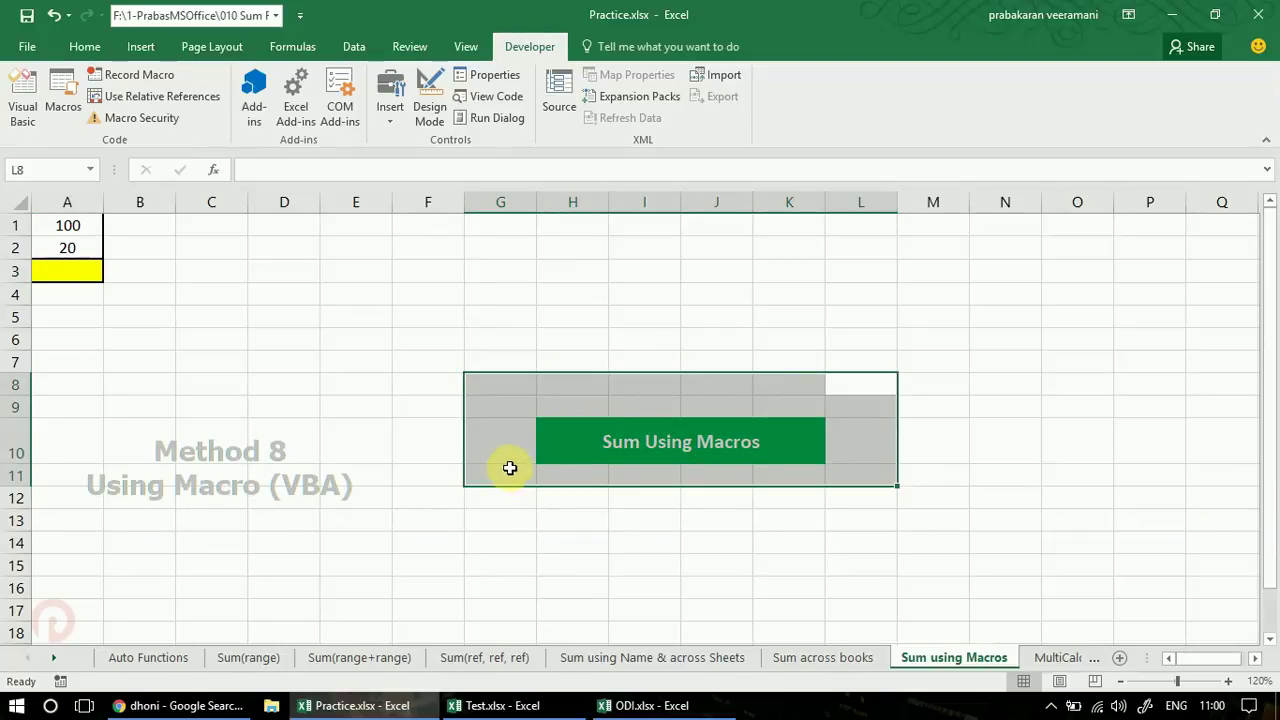
click(517, 440)
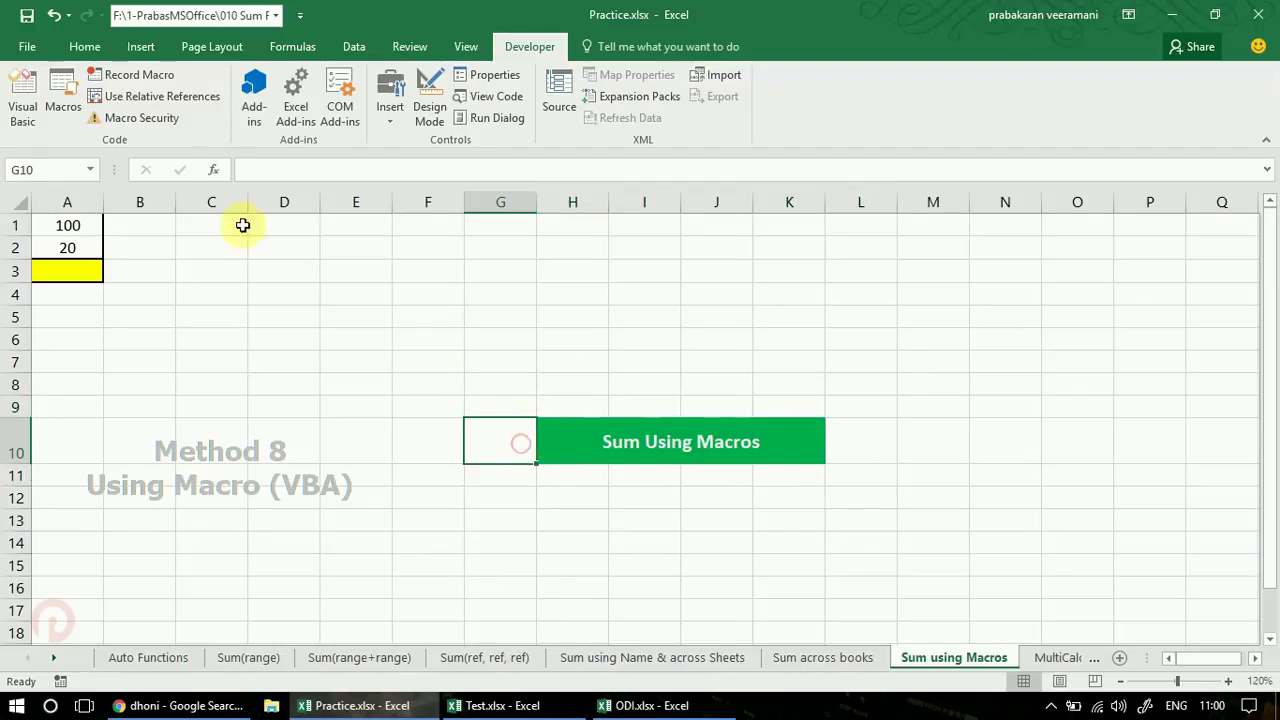
click(14, 90)
key(Return)
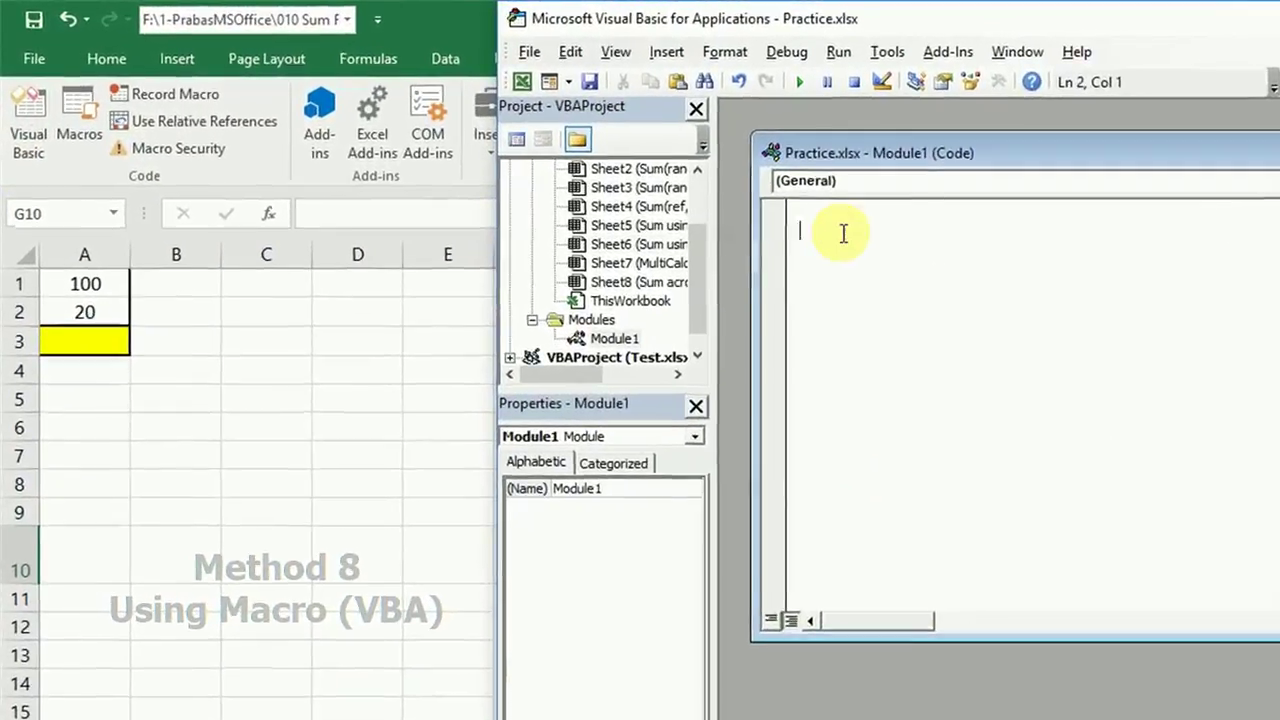
Step: Write the Sumfunction macro with Range("A3") = Range("A1") + Range("A2") in Module1
text(sub )
text(Sum)
text(function())
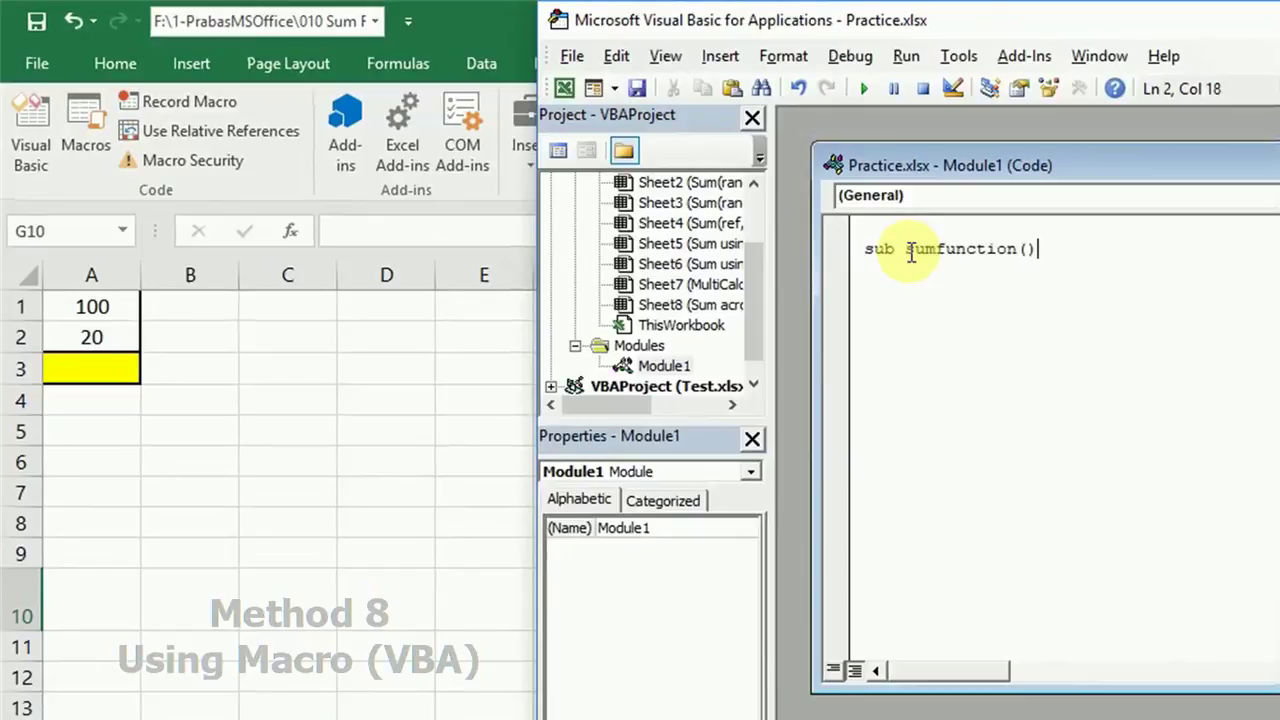
key(Return)
text(Range("A3)
text("))
text( = Range)
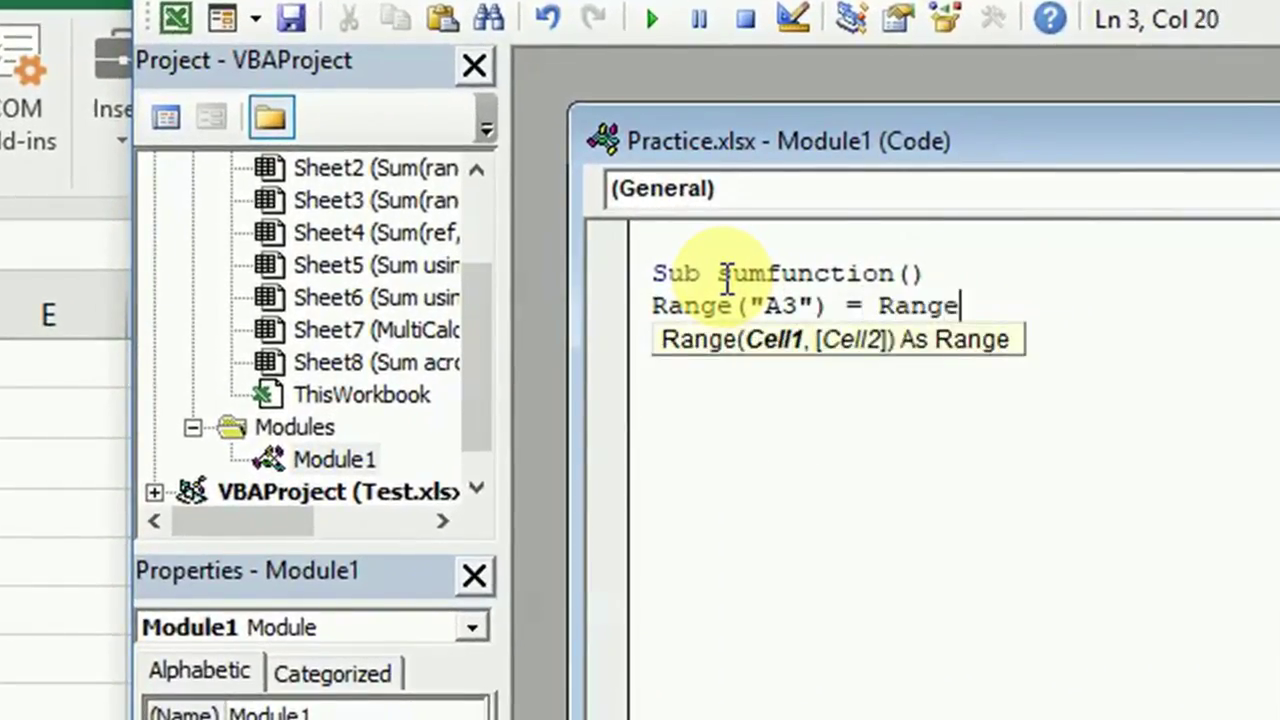
text(("A1") + Range("A2"))
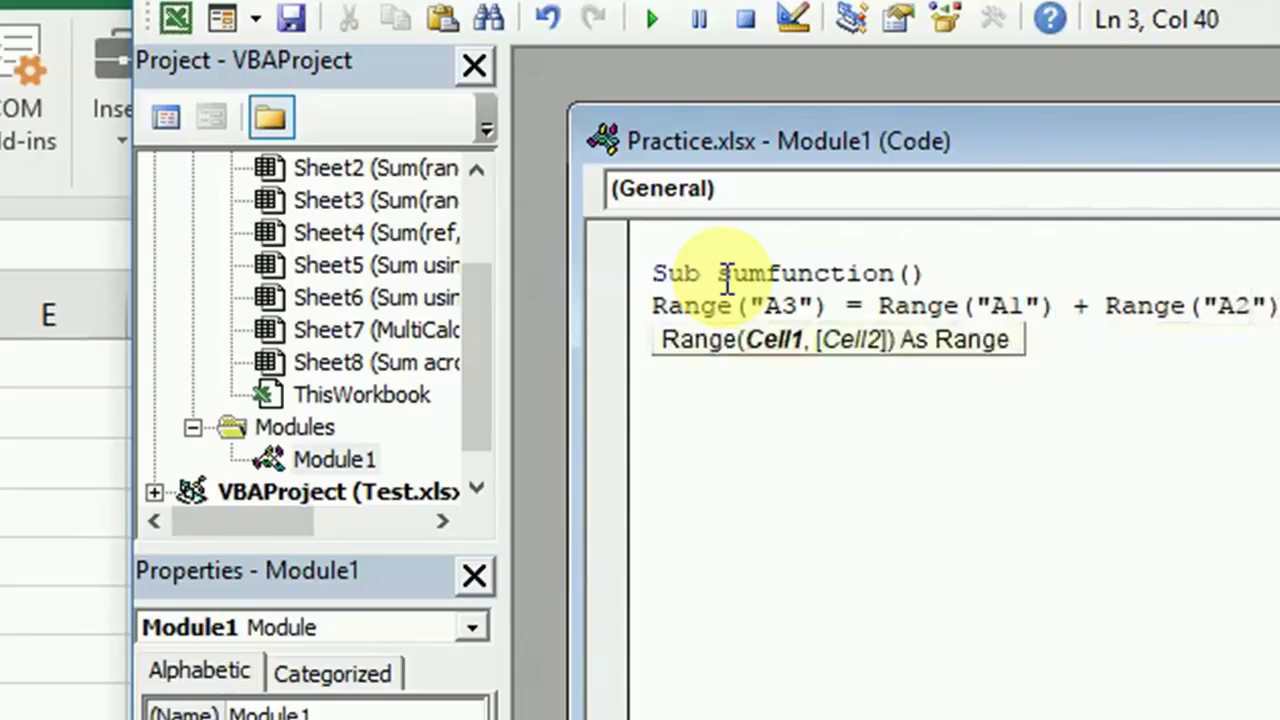
key(Escape)
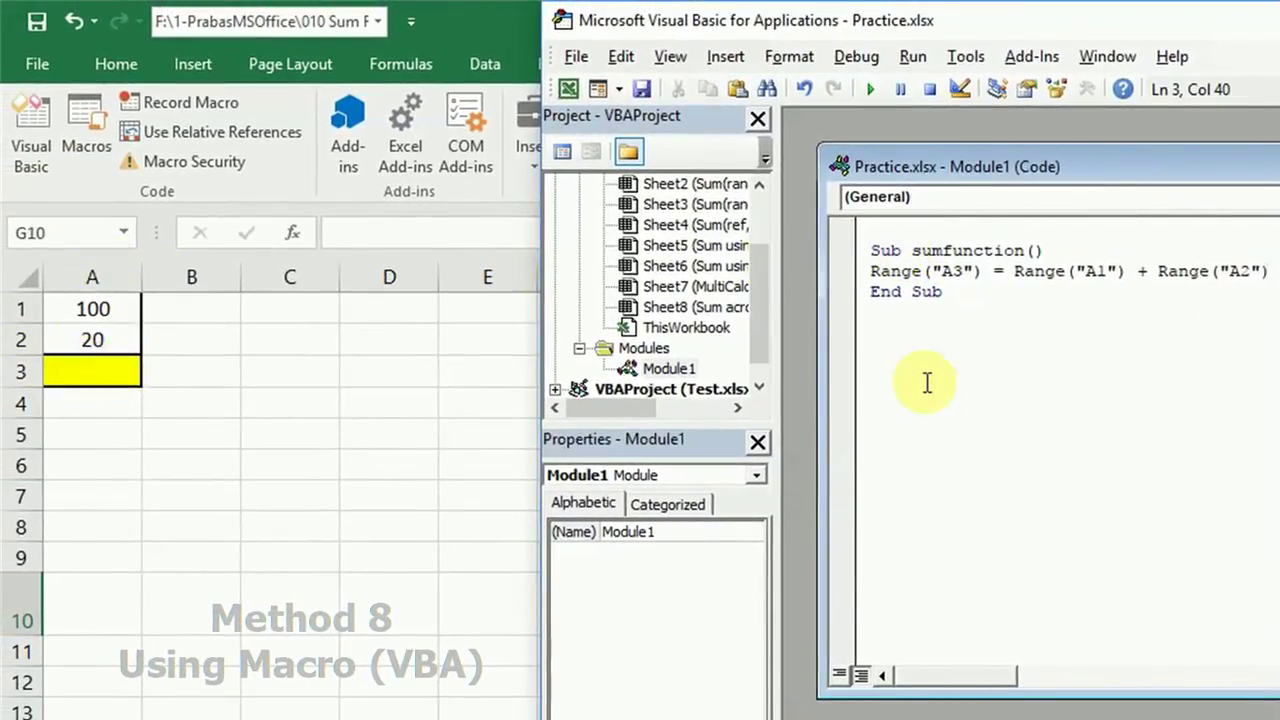
drag(1020, 271, 1116, 270)
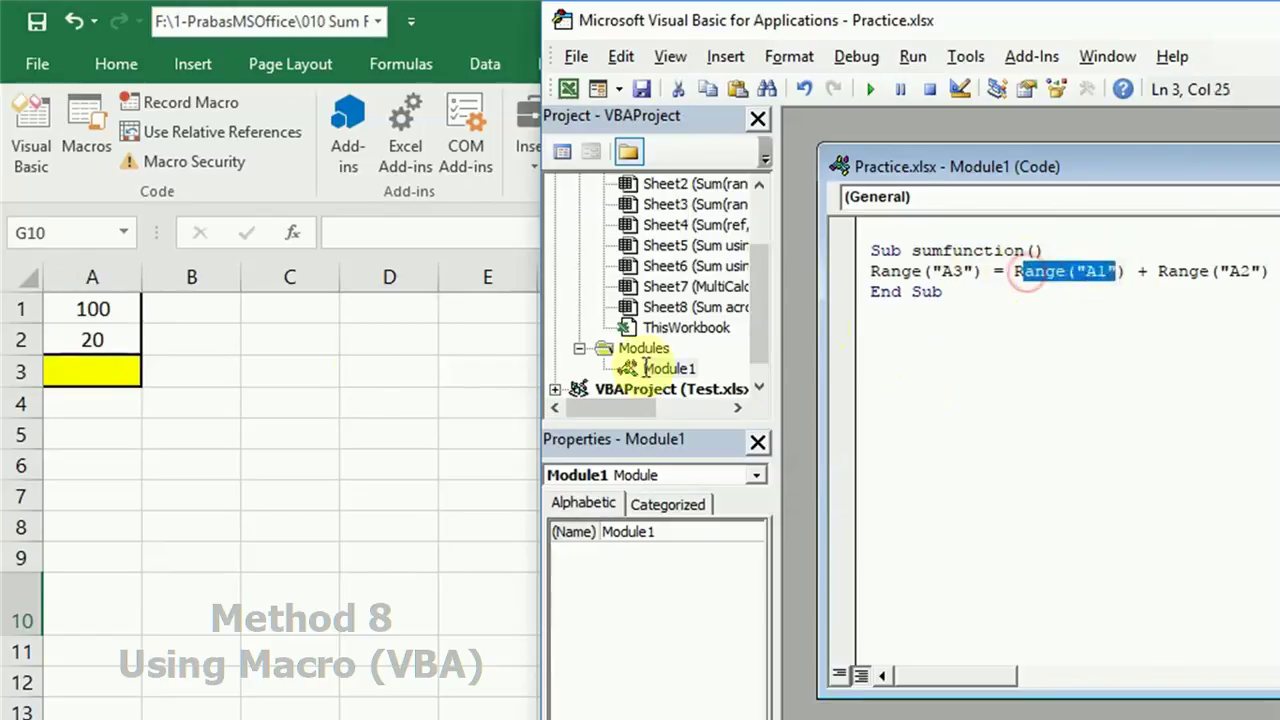
drag(1268, 271, 1198, 271)
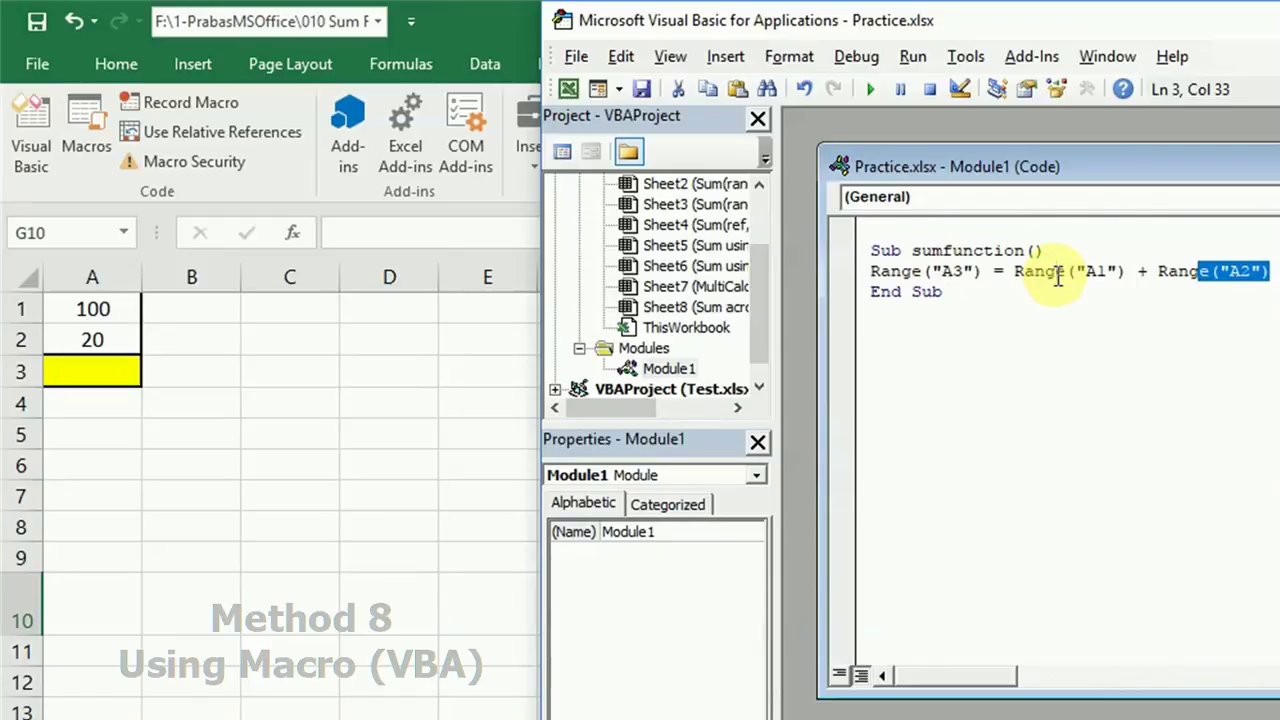
click(1058, 274)
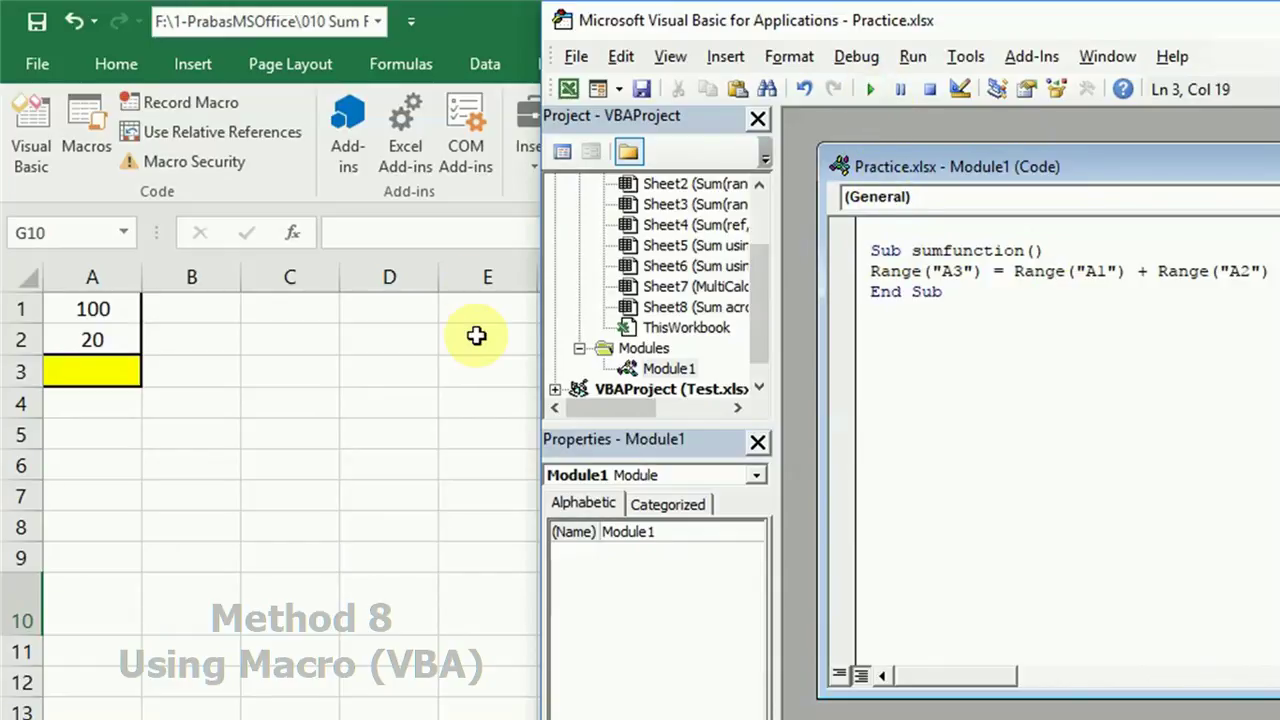
Step: Run the macro to fill A3 with 120, close the editor and close ODI.xlsx
click(861, 91)
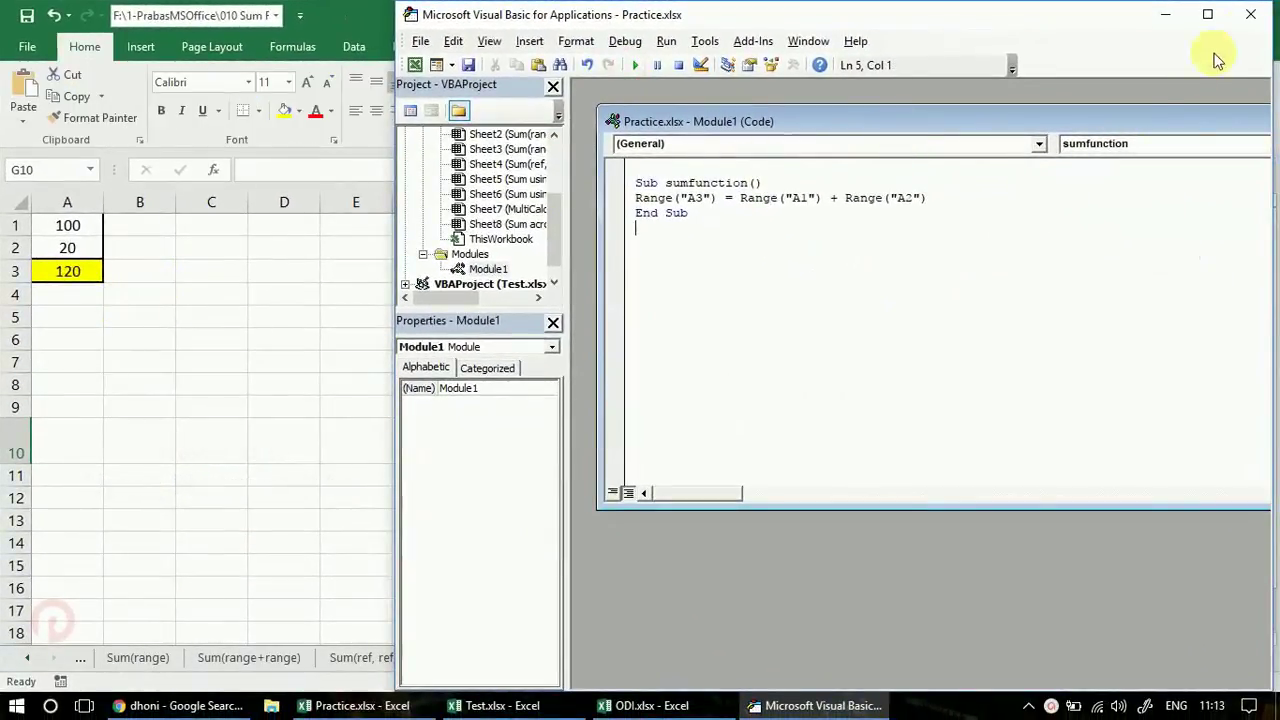
click(1250, 14)
click(645, 705)
click(1258, 14)
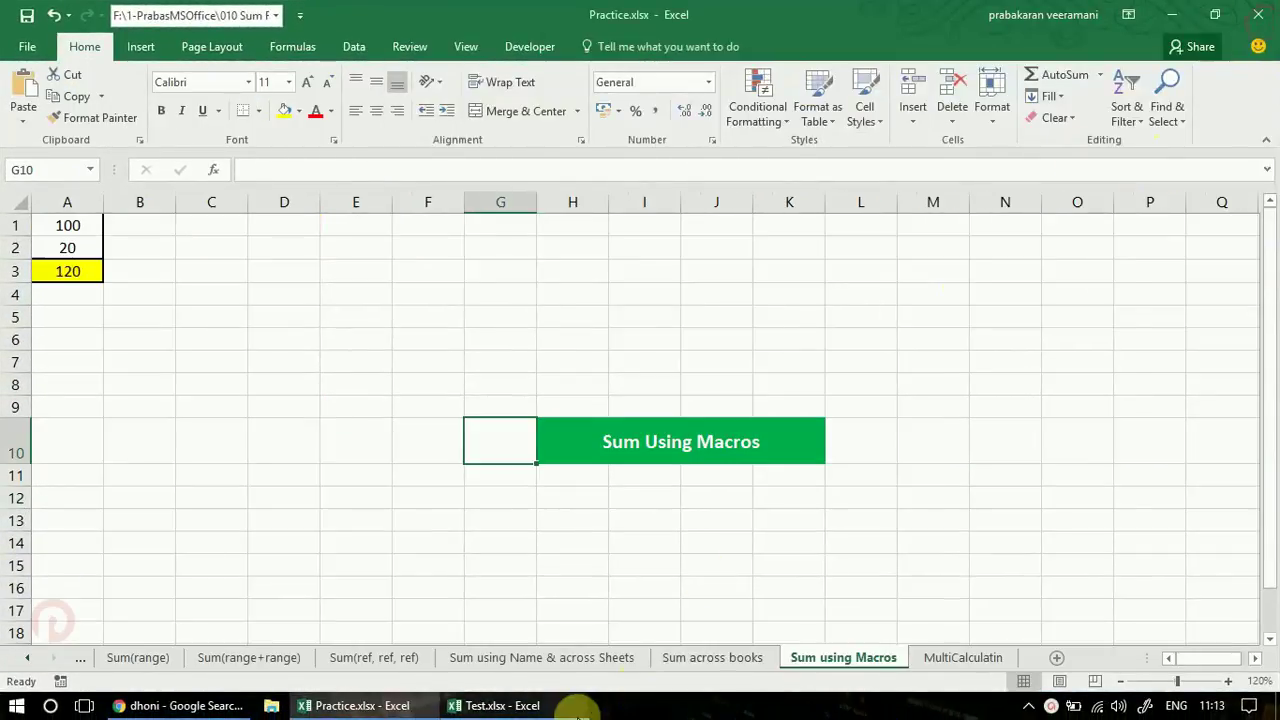
Step: Close Test.xlsx and, on MultiCalculatin, enter =15+20+150+700-2.5+700+C6 giving 1584
click(1258, 14)
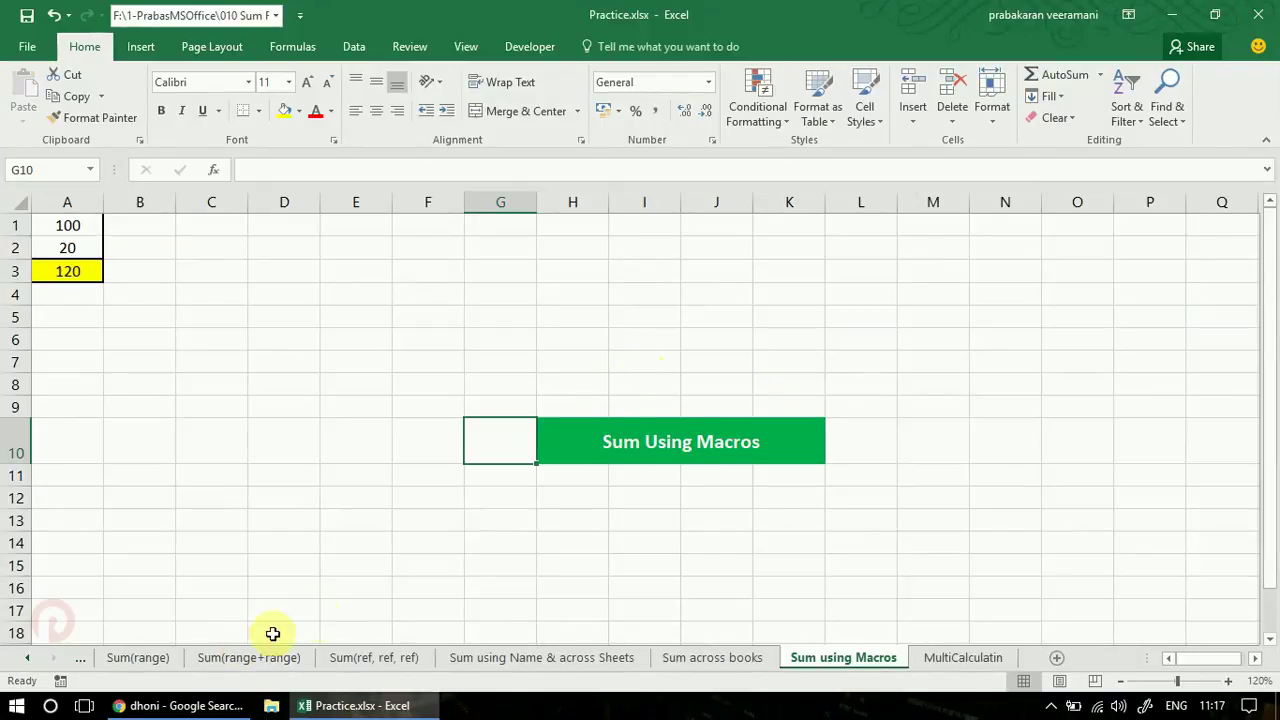
click(945, 658)
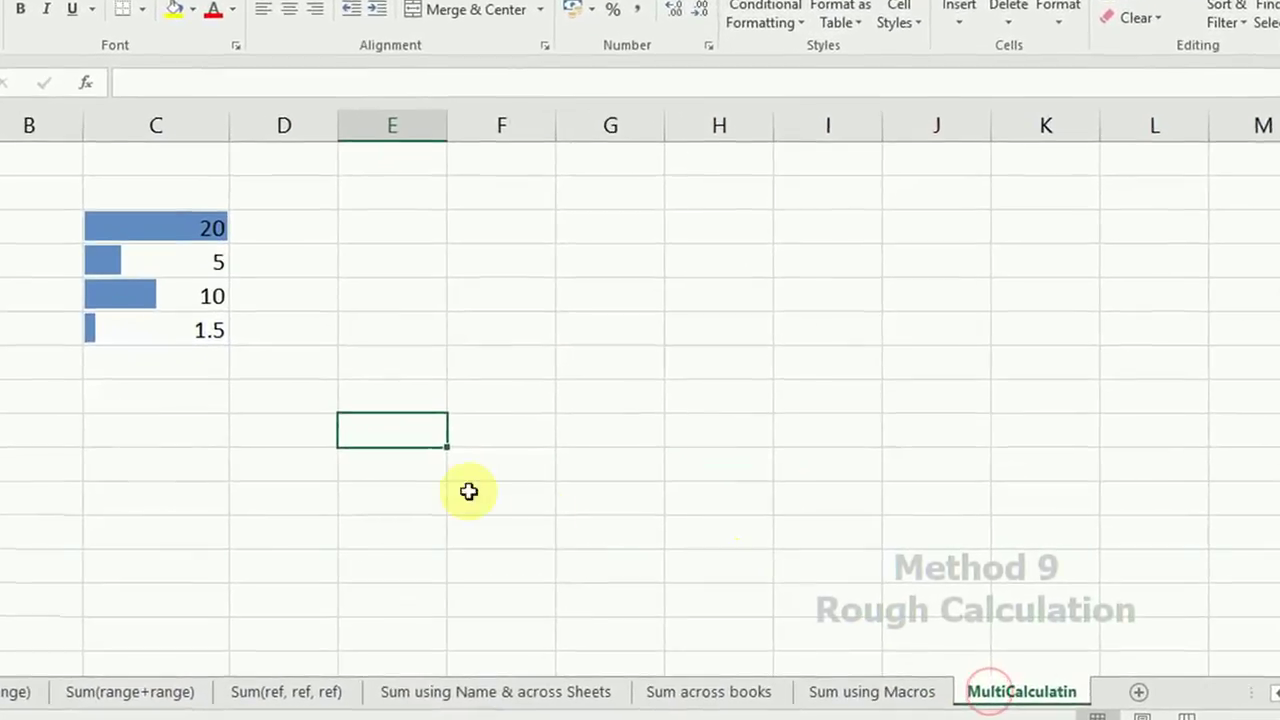
text(=15+20+)
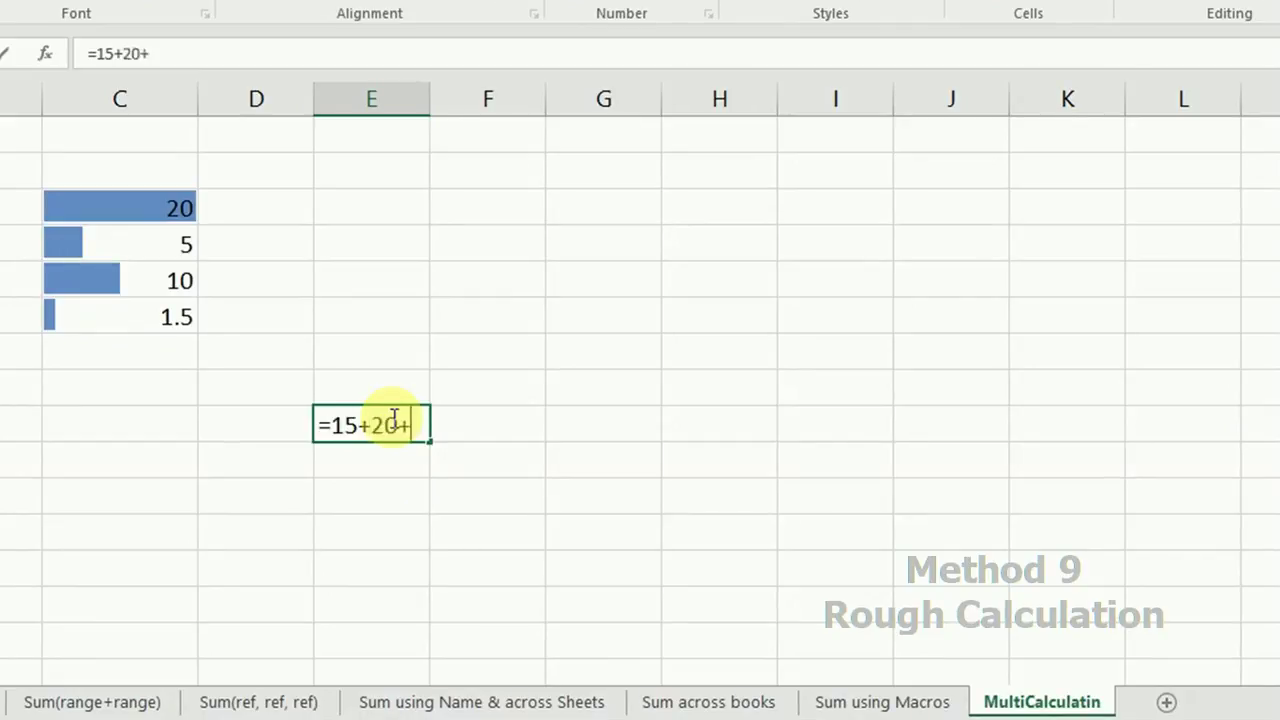
text(150+)
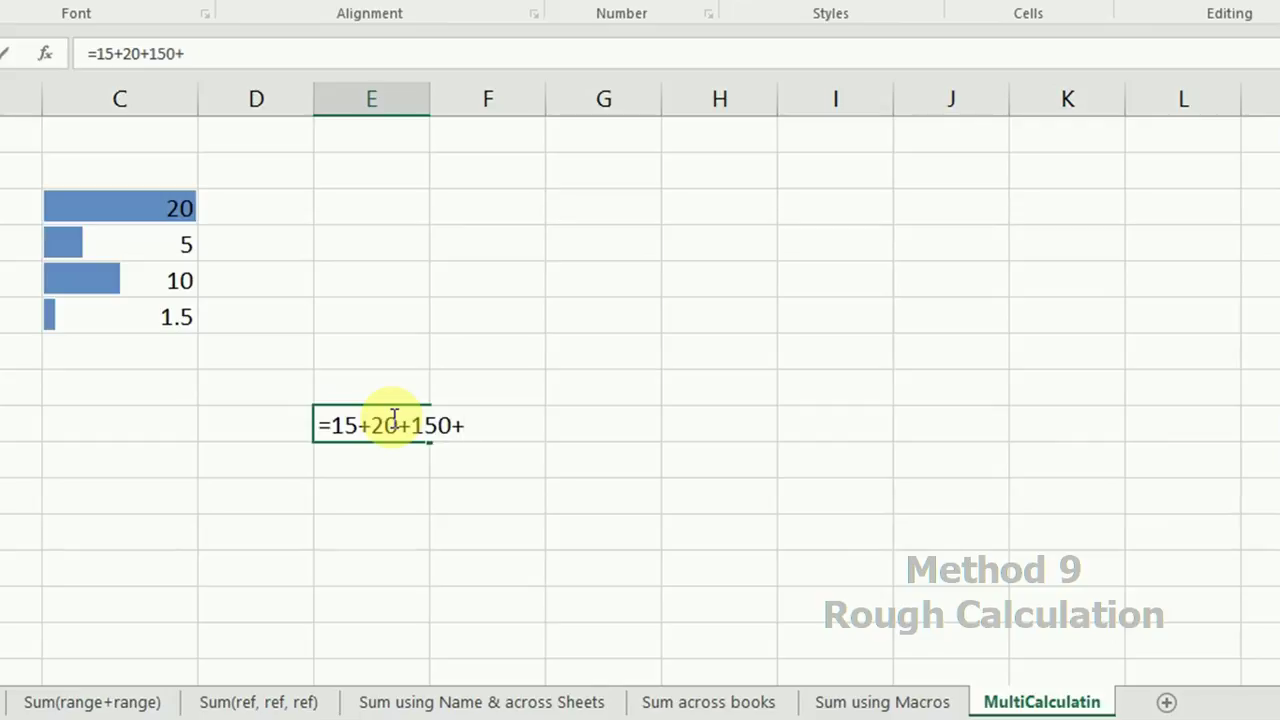
text(700-2.5+700)
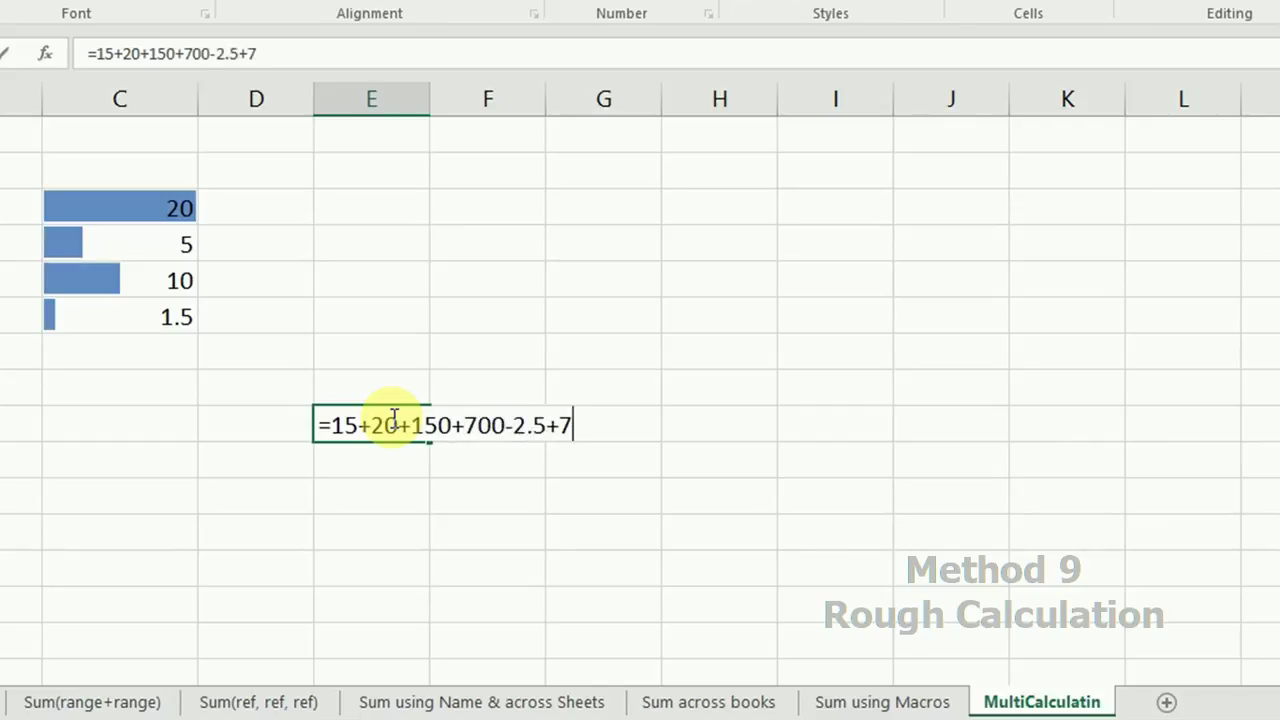
text(+)
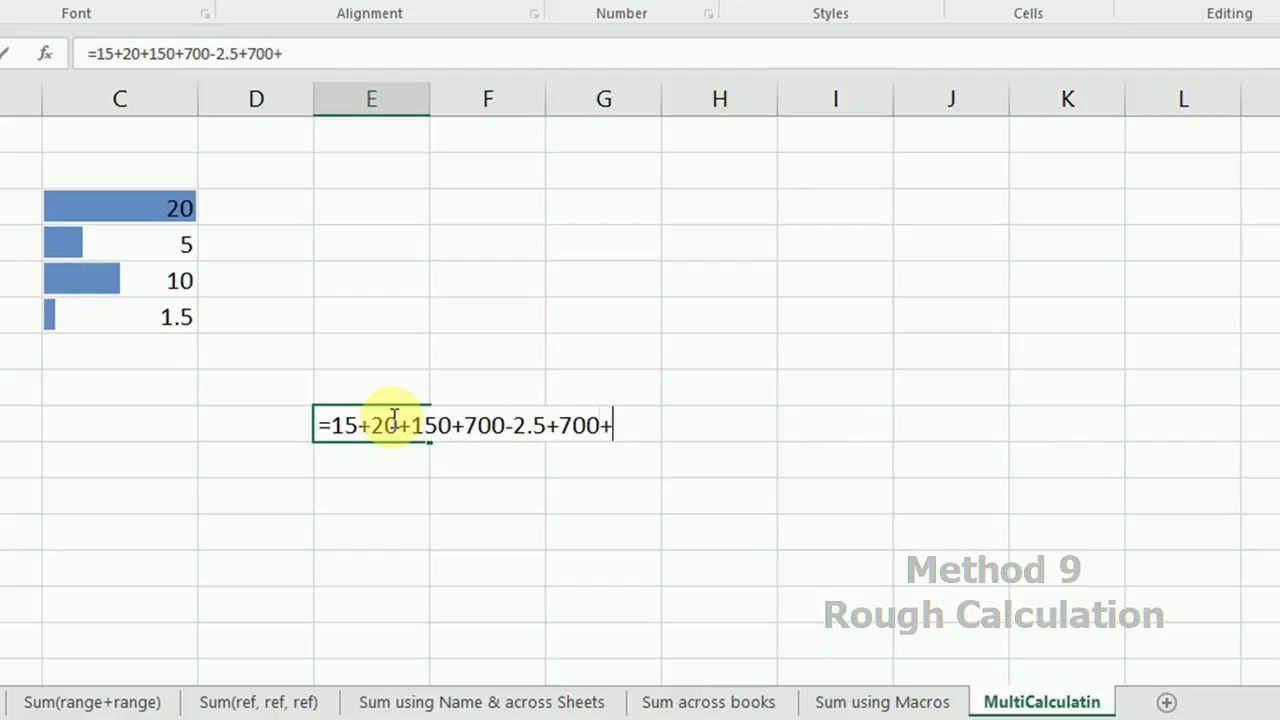
click(166, 320)
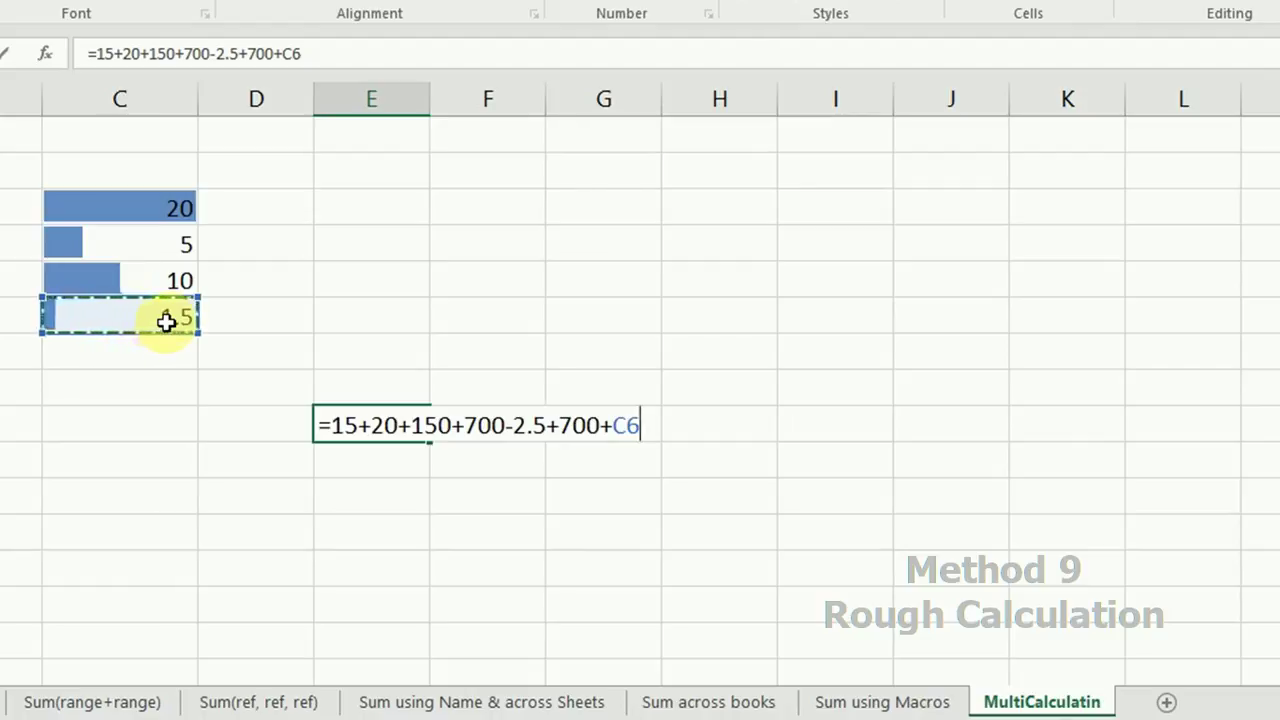
key(Return)
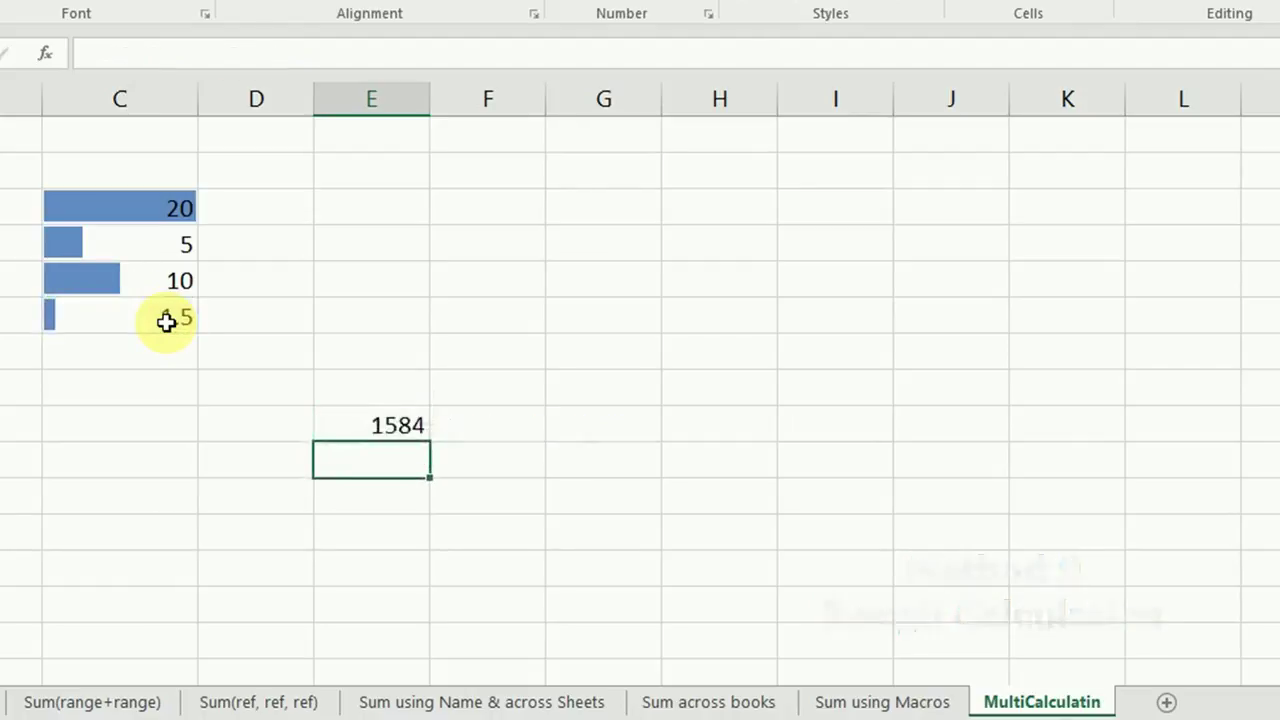
drag(147, 216, 143, 311)
click(140, 354)
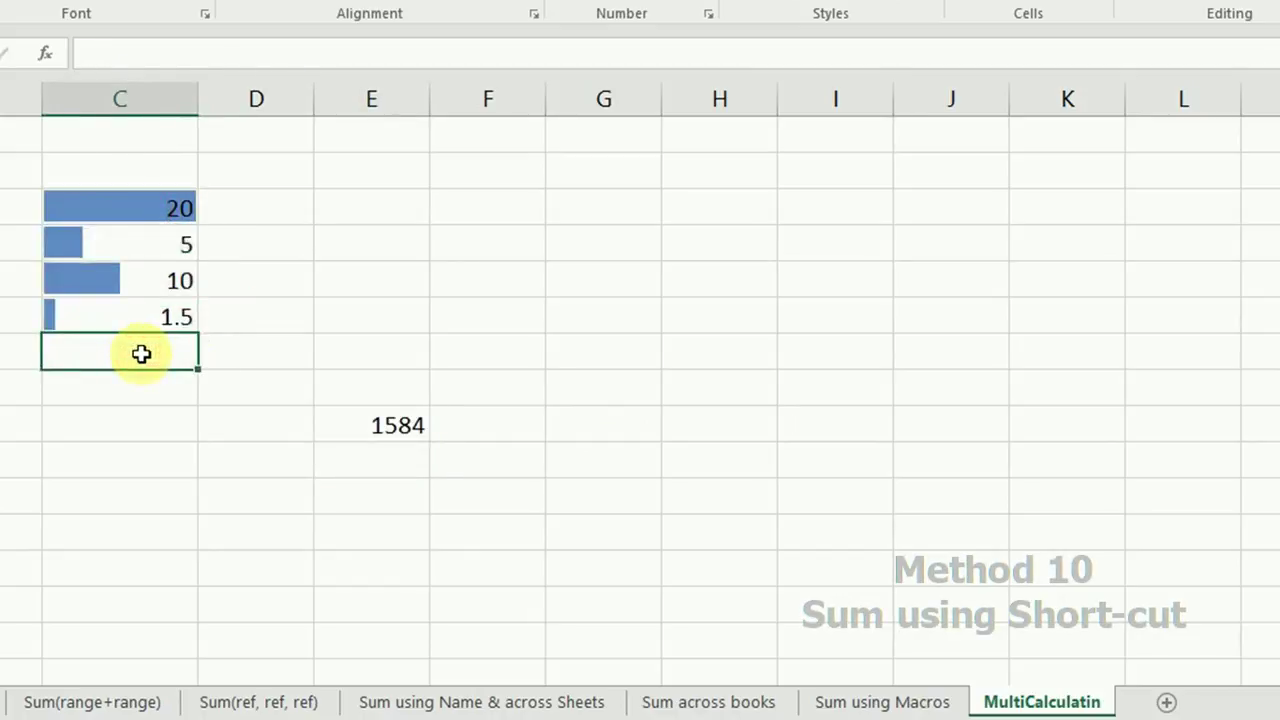
Step: AutoSum C3:C6 into C7 with Alt+= for 36.5, and fill C7 yellow
key(Down)
key(Up)
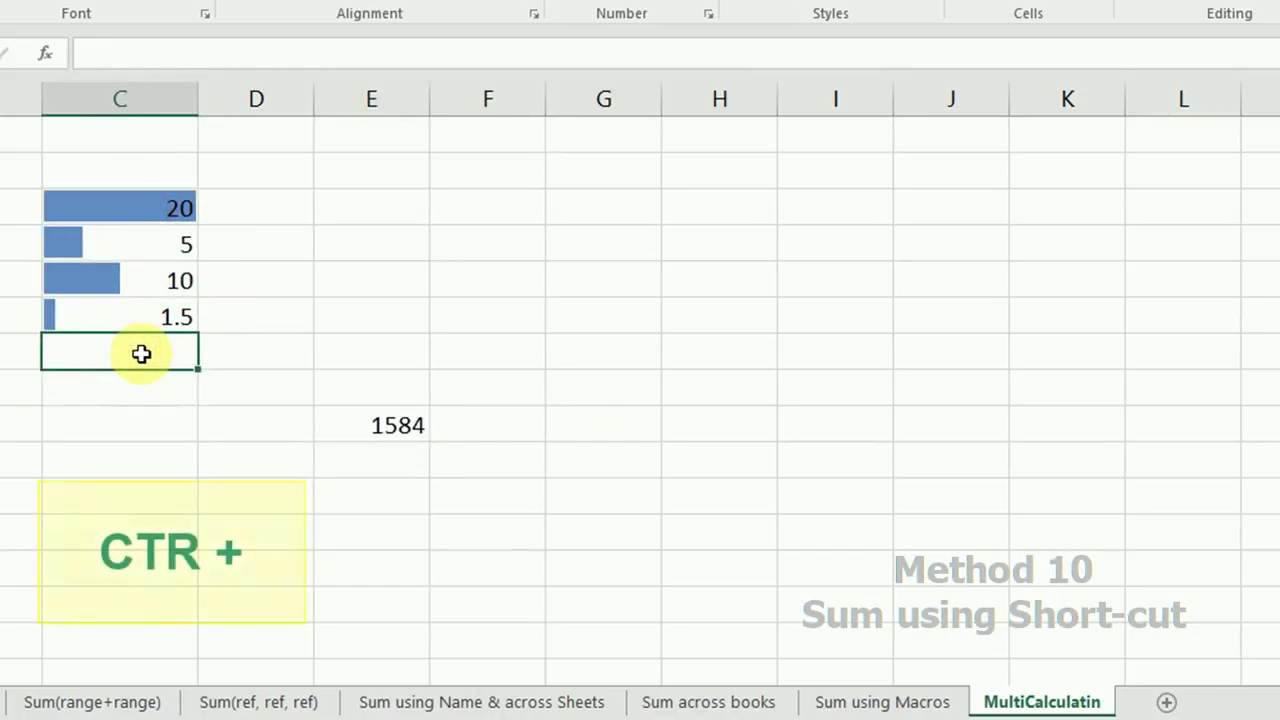
key(alt+equal)
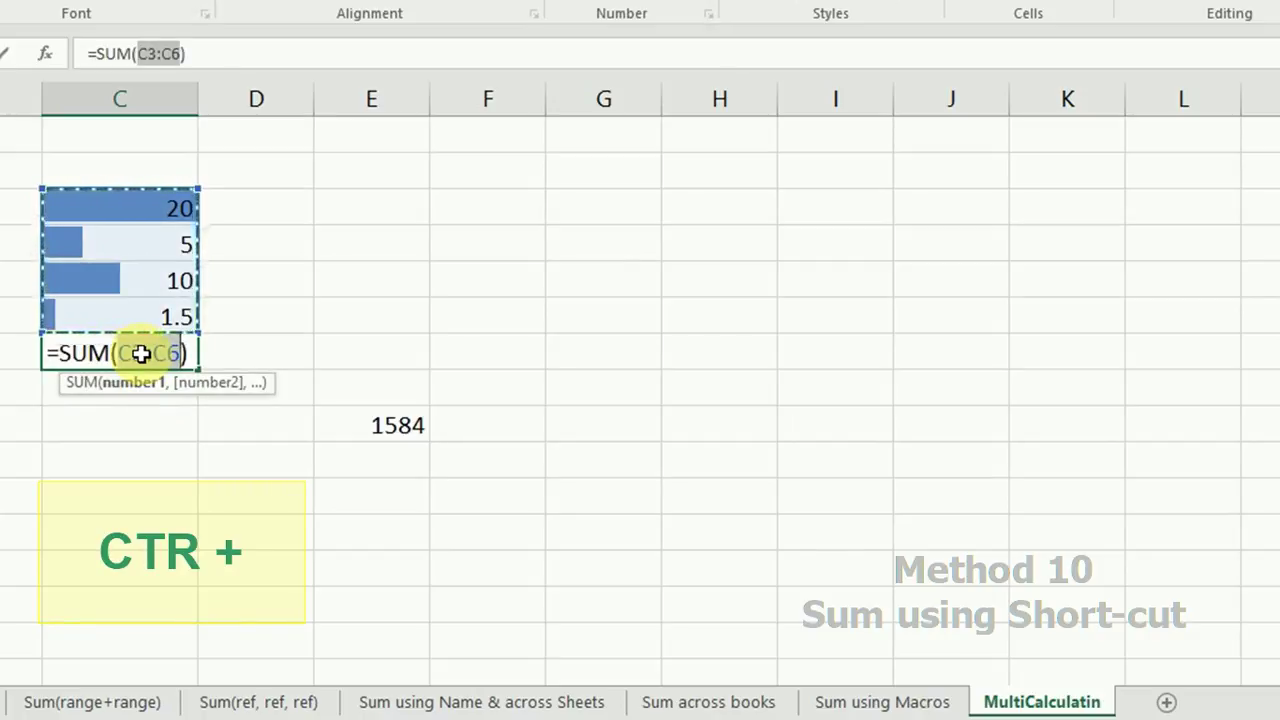
key(Return)
key(Up)
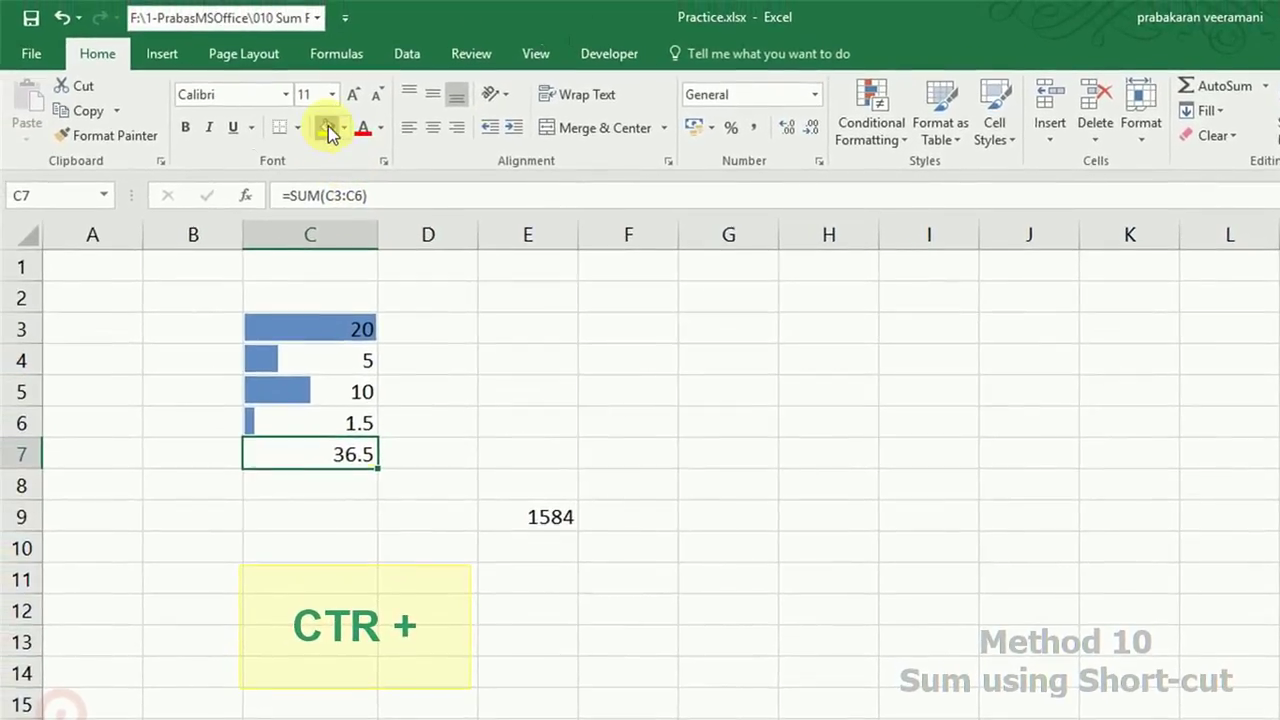
click(313, 114)
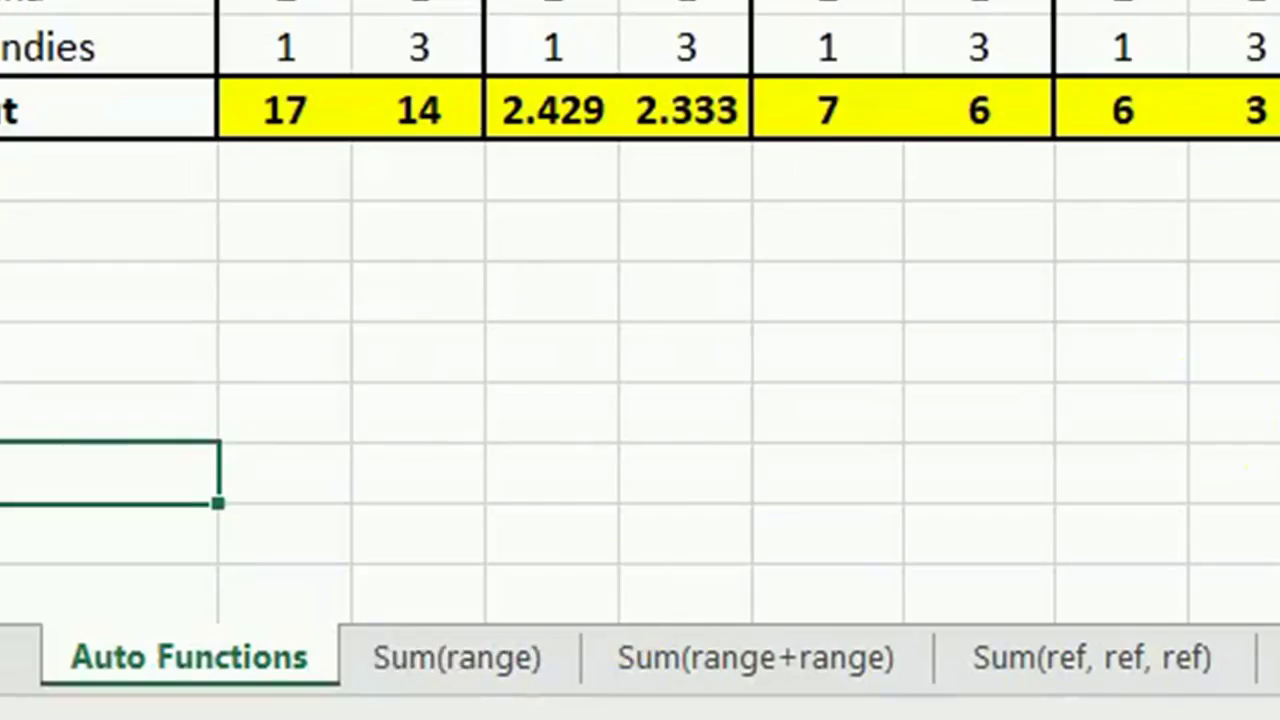
Step: Page through the Sum(range) to Sum using Macros sheets, ending on MultiCalculatin
click(484, 658)
click(690, 662)
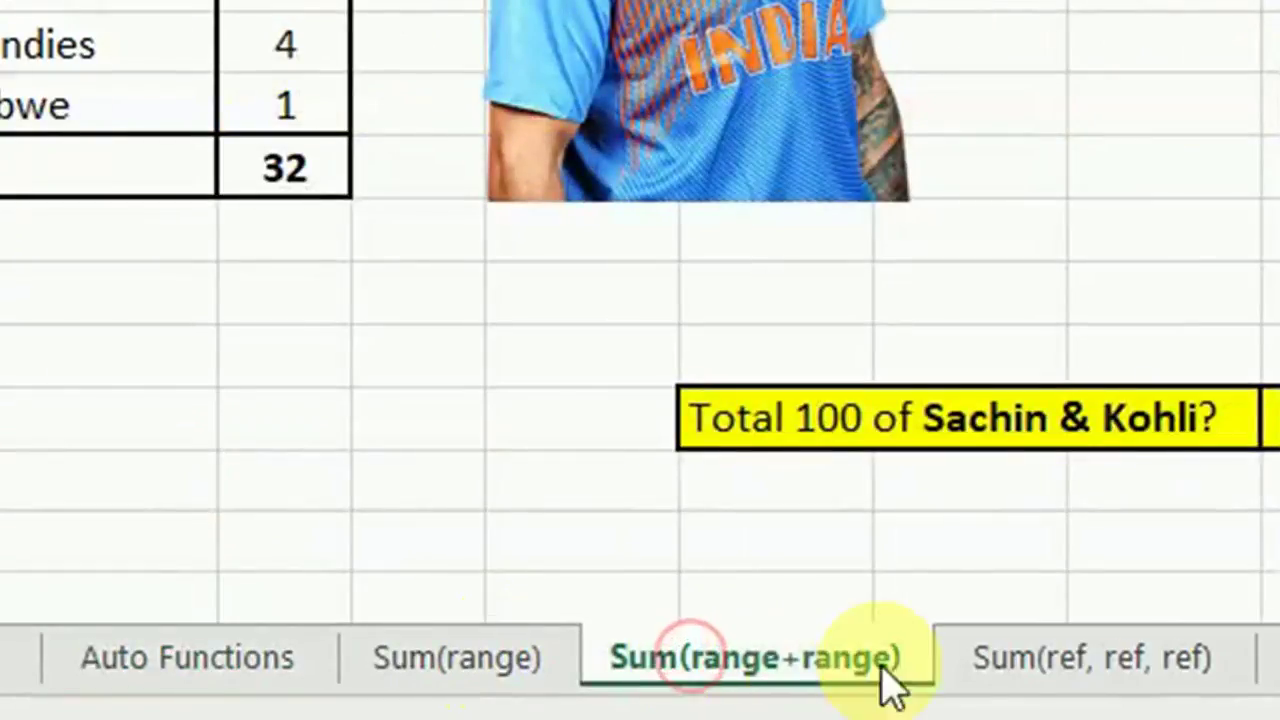
click(983, 670)
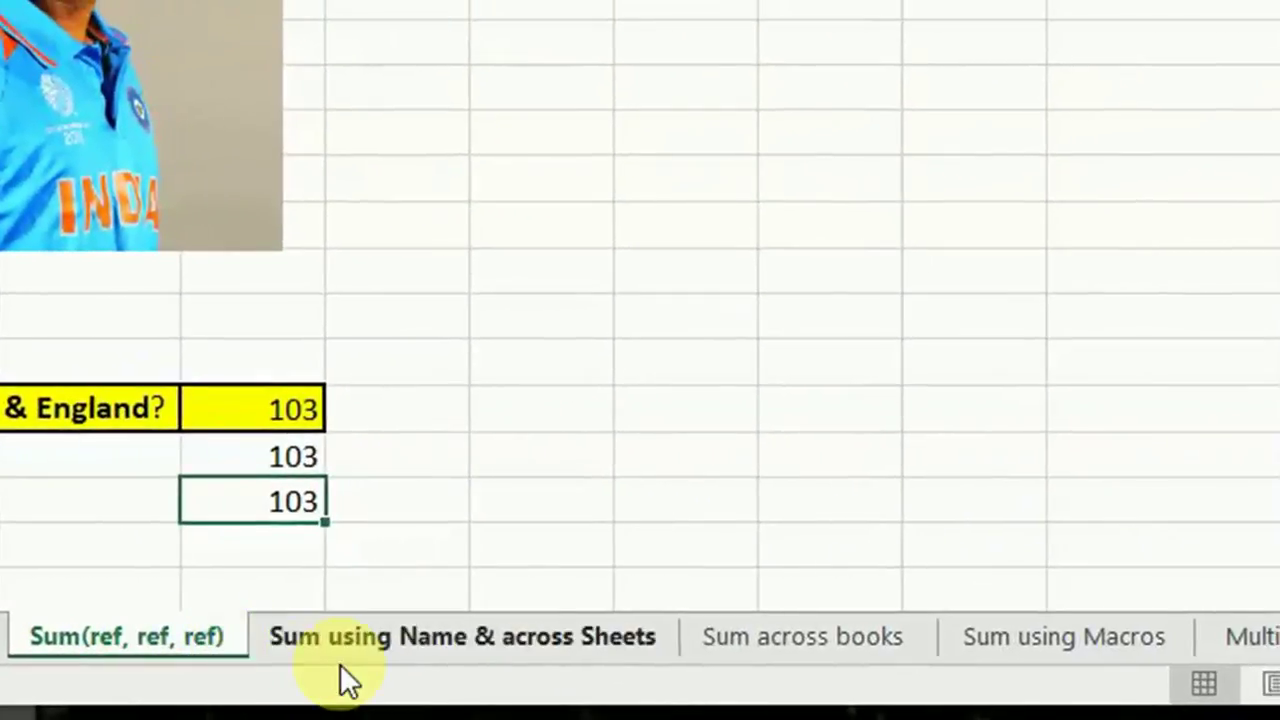
click(372, 648)
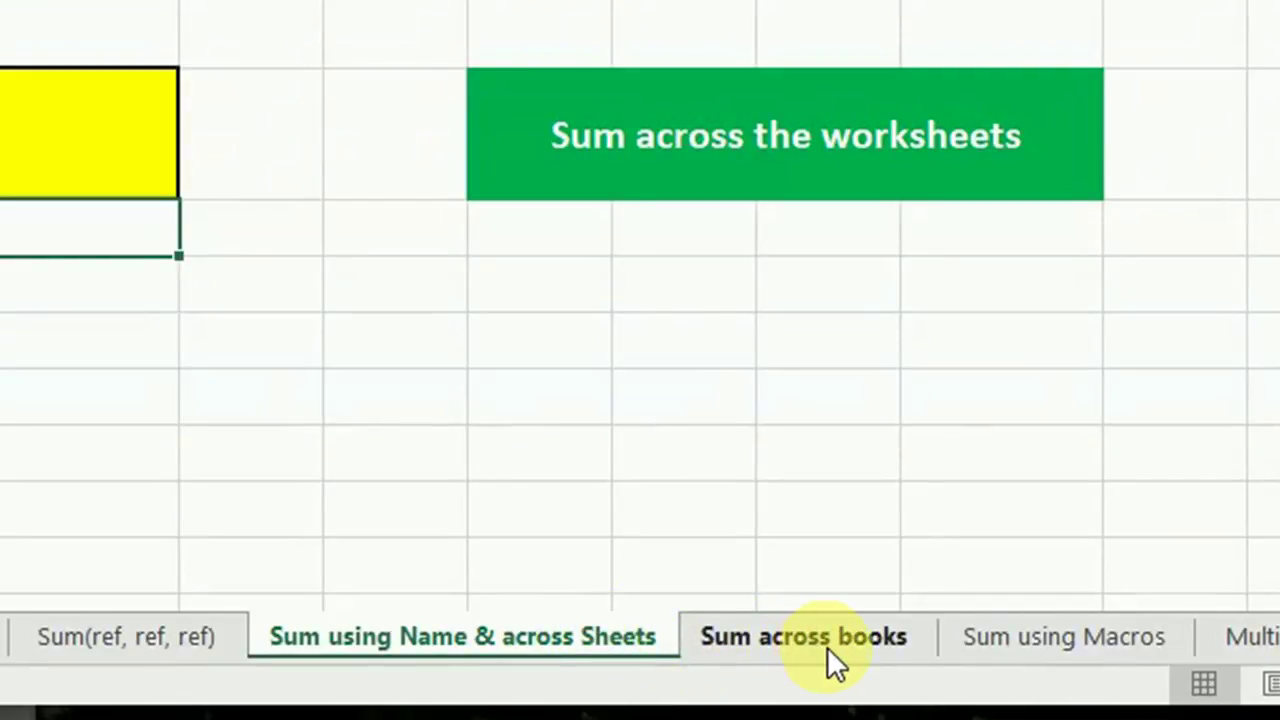
click(992, 648)
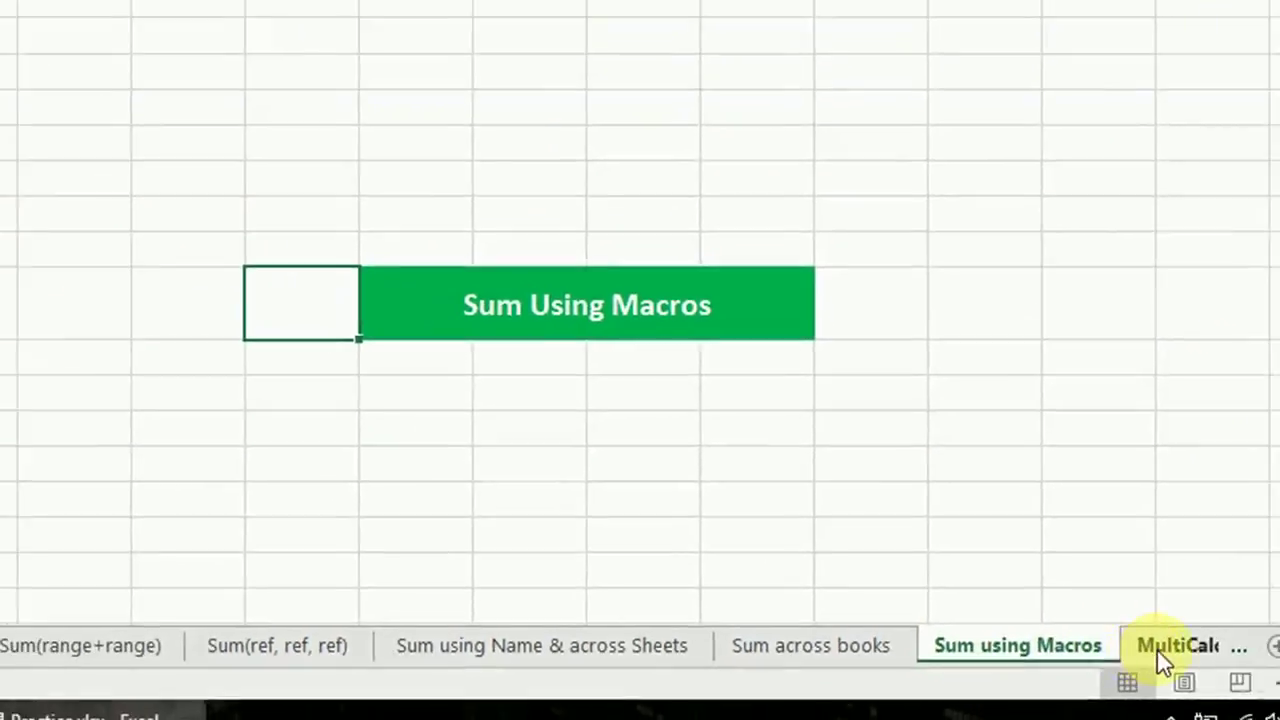
click(1245, 640)
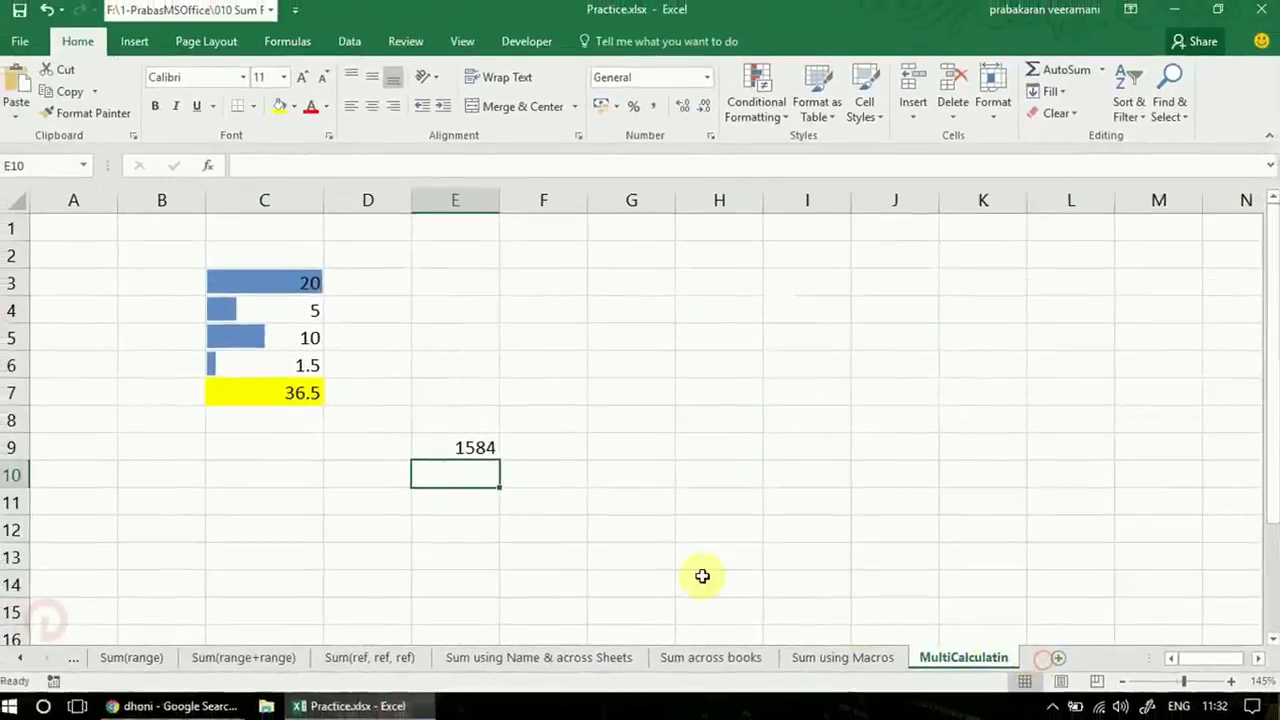
double_click(480, 450)
key(Escape)
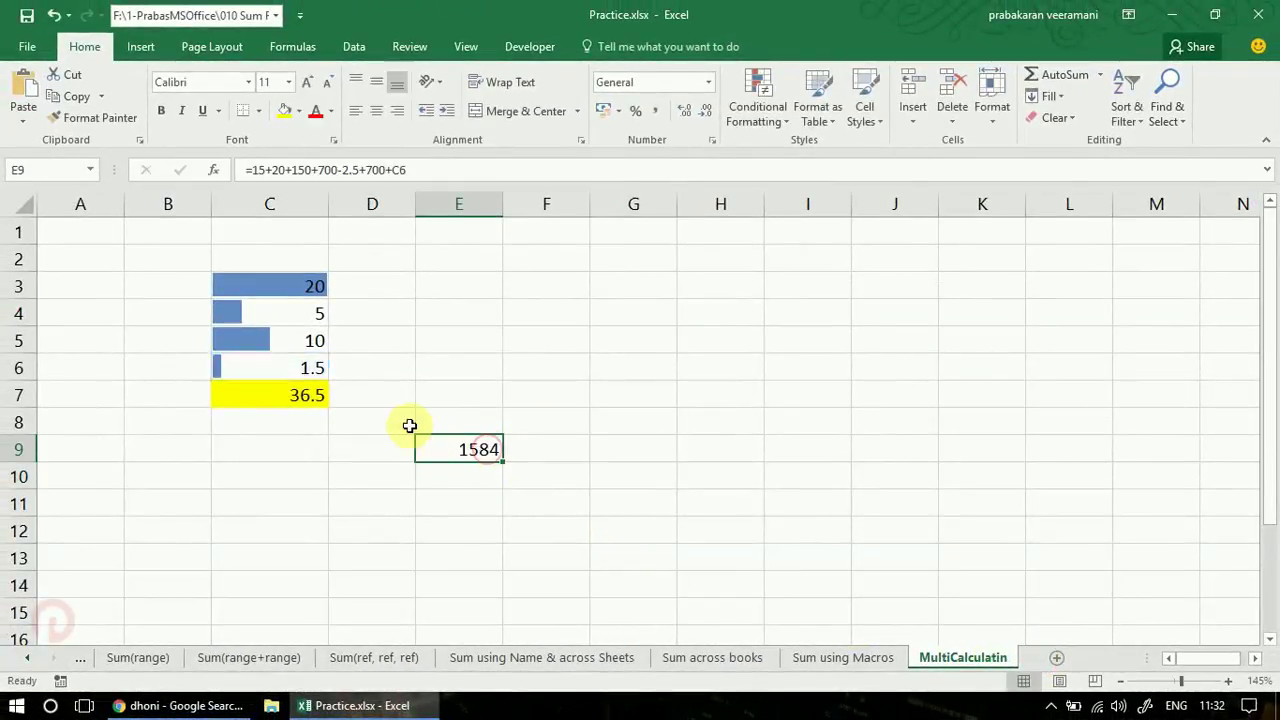
double_click(309, 396)
key(Escape)
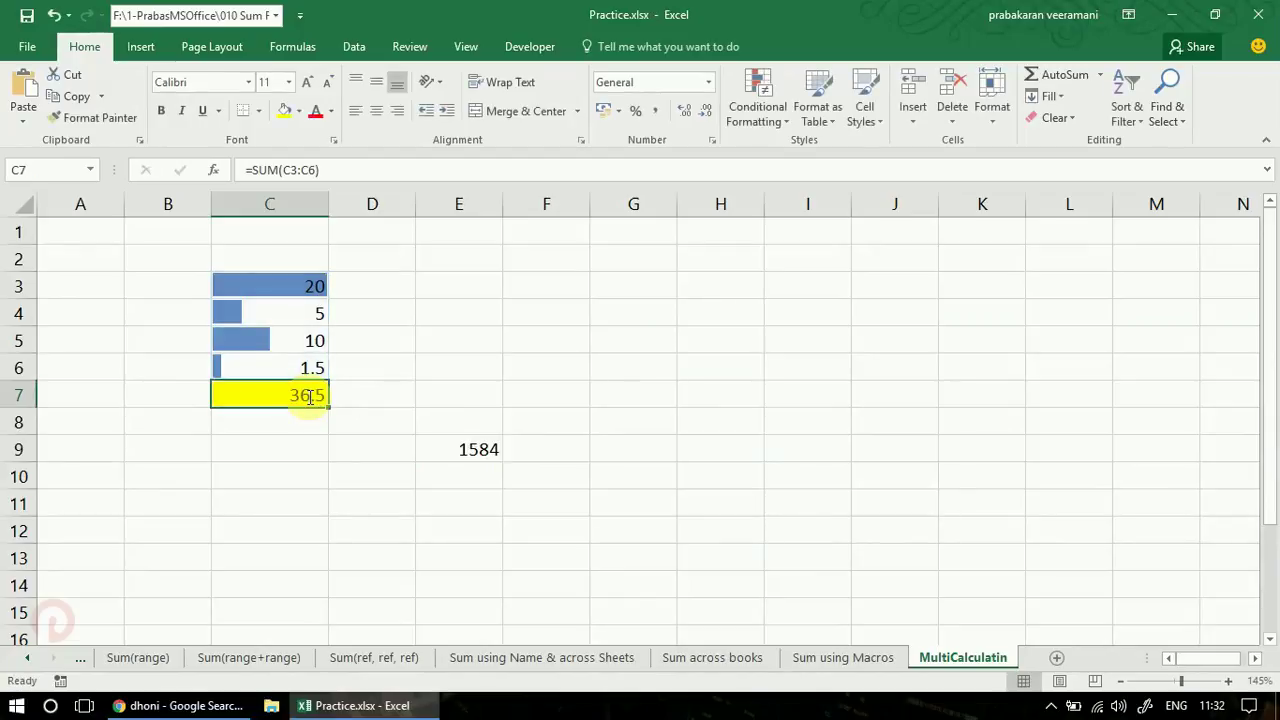